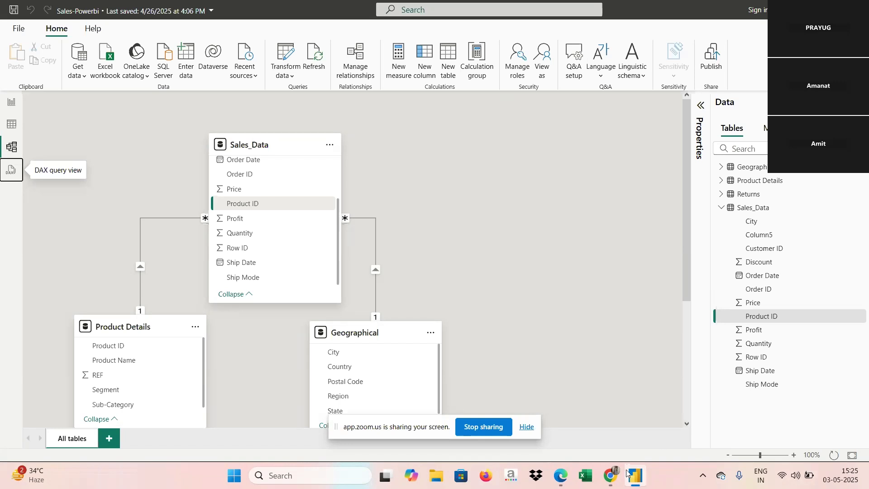
- Switch to Excel, create a blank workbook and enter 12345 in cell E4
{"action": "left_click", "coordinate": [587, 479]}
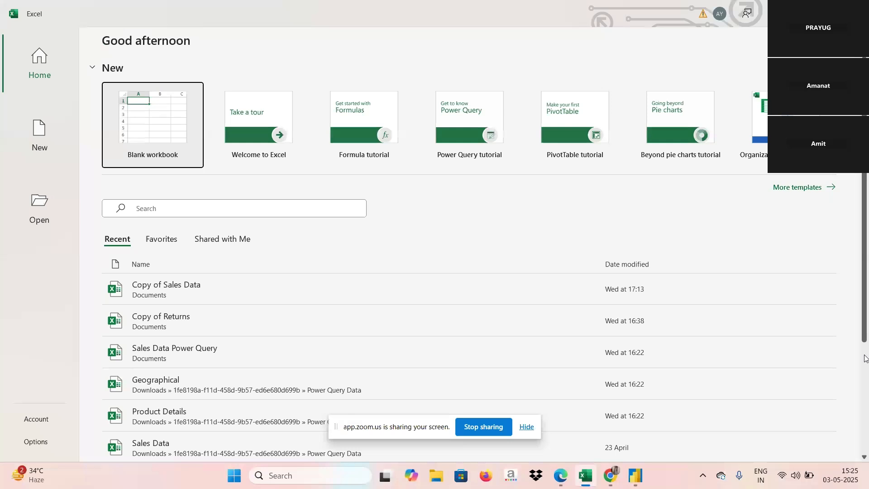
{"action": "left_click", "coordinate": [149, 118]}
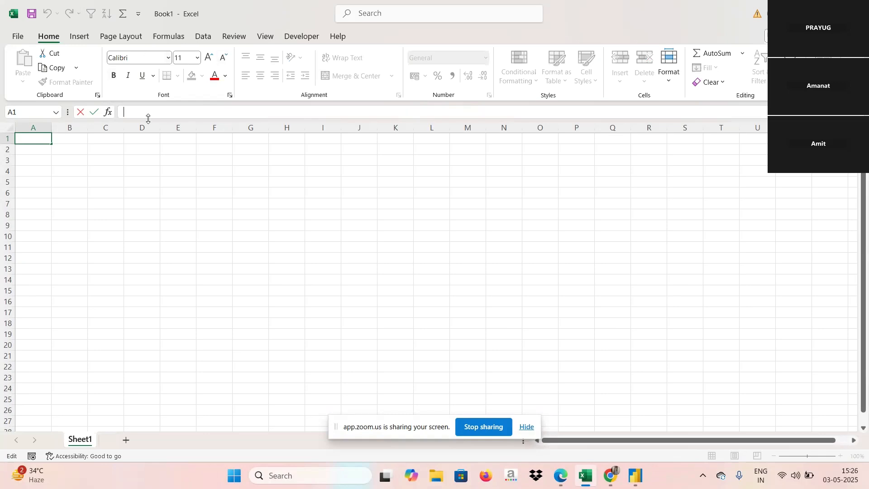
{"action": "left_click", "coordinate": [170, 174]}
{"action": "type", "text": "12345"}
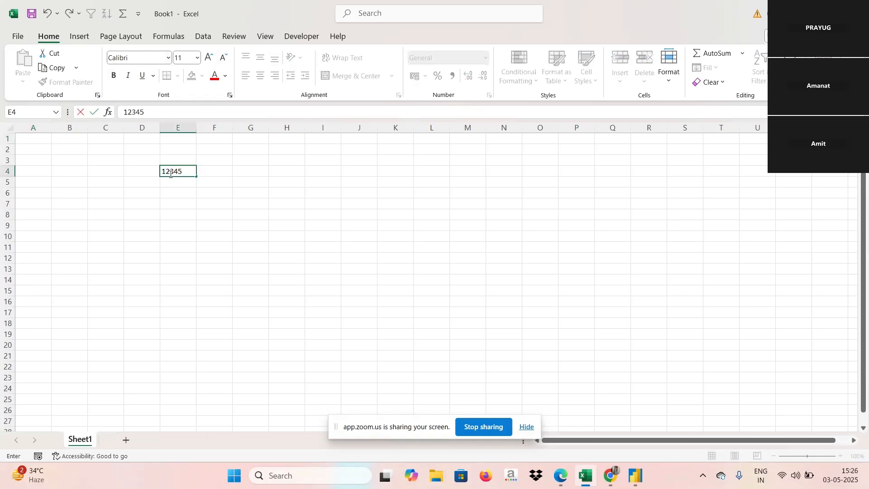
- Replace the contents of cell E4 with a single asterisk (*)
{"action": "key", "text": "BackSpace"}
{"action": "key", "text": "BackSpace"}
{"action": "key", "text": "BackSpace"}
{"action": "key", "text": "BackSpace"}
{"action": "key", "text": "BackSpace"}
{"action": "type", "text": "+++"}
{"action": "key", "text": "BackSpace"}
{"action": "key", "text": "BackSpace"}
{"action": "key", "text": "BackSpace"}
{"action": "key", "text": "Return"}
{"action": "key", "text": "ctrl+shift+plus"}
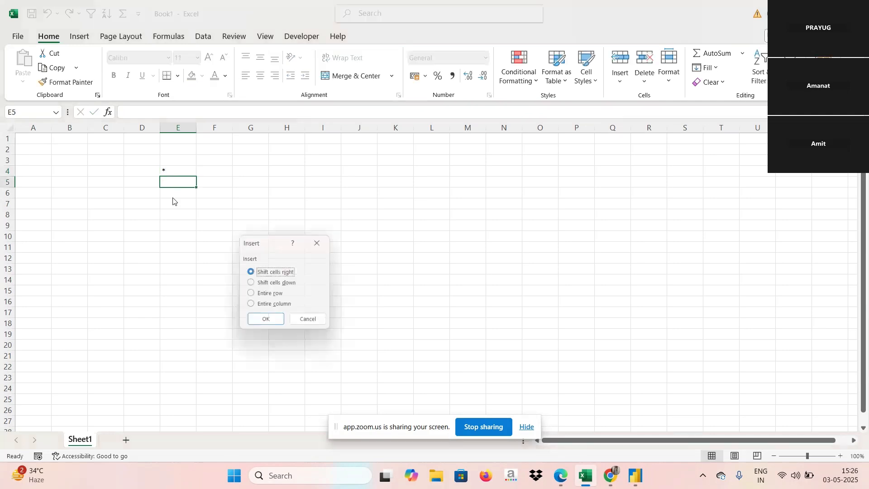
{"action": "left_click", "coordinate": [320, 245]}
{"action": "left_click", "coordinate": [189, 169]}
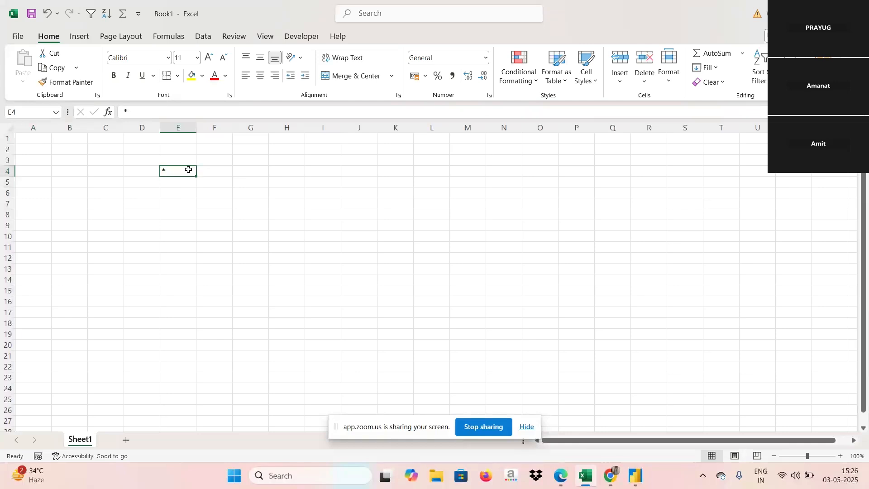
{"action": "key", "text": "ctrl+shift+plus"}
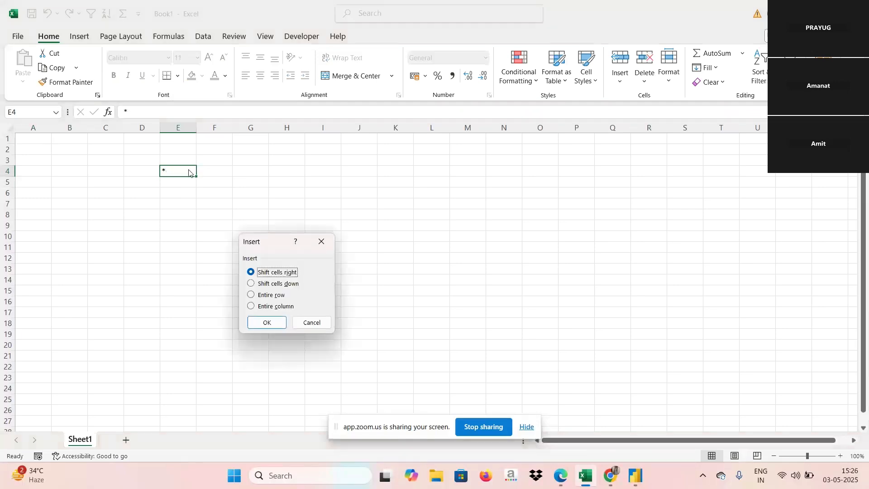
{"action": "left_click", "coordinate": [323, 241]}
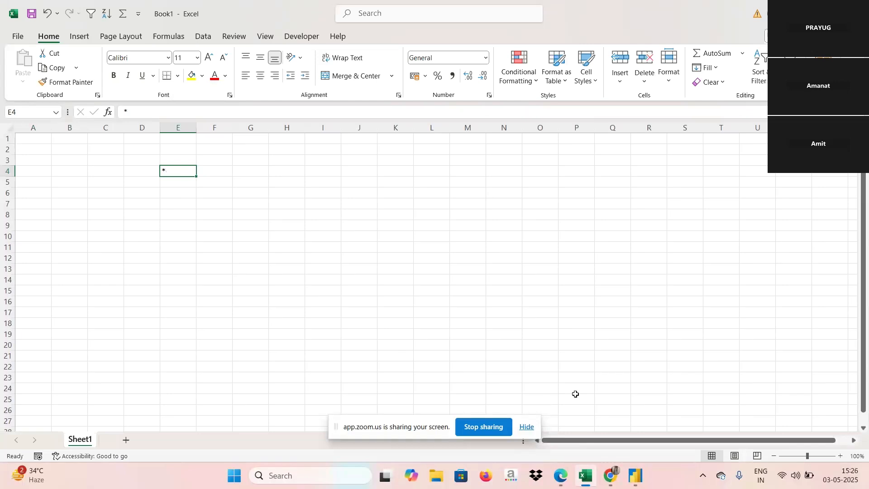
- Switch to Power BI and examine the model relationships linking Sales_Data, Product Details, Geographical and Returns
{"action": "left_click", "coordinate": [636, 476]}
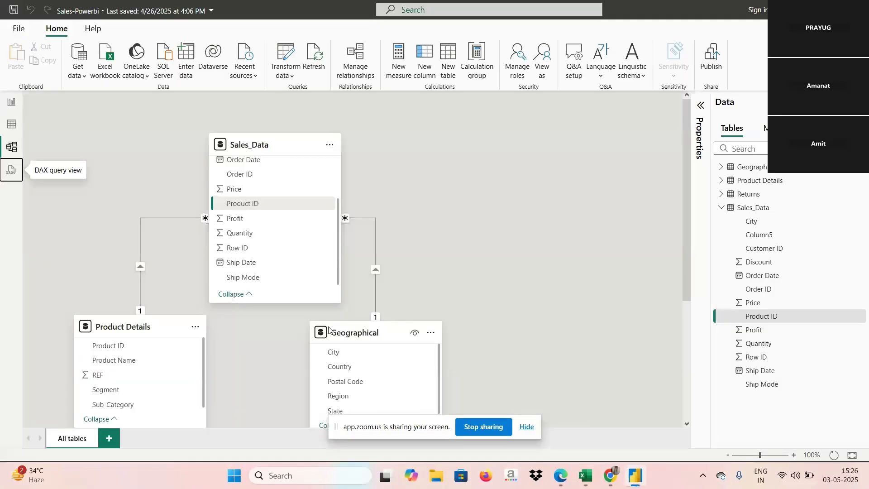
{"action": "left_click", "coordinate": [688, 308]}
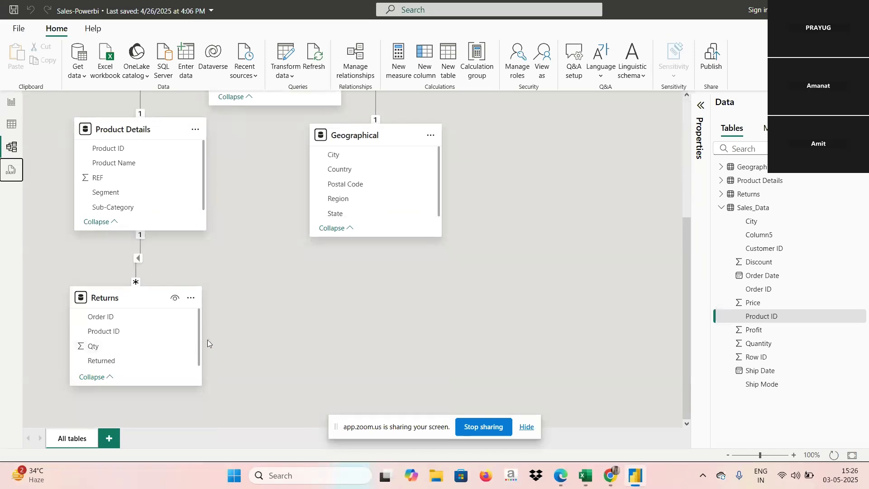
{"action": "left_click", "coordinate": [687, 166]}
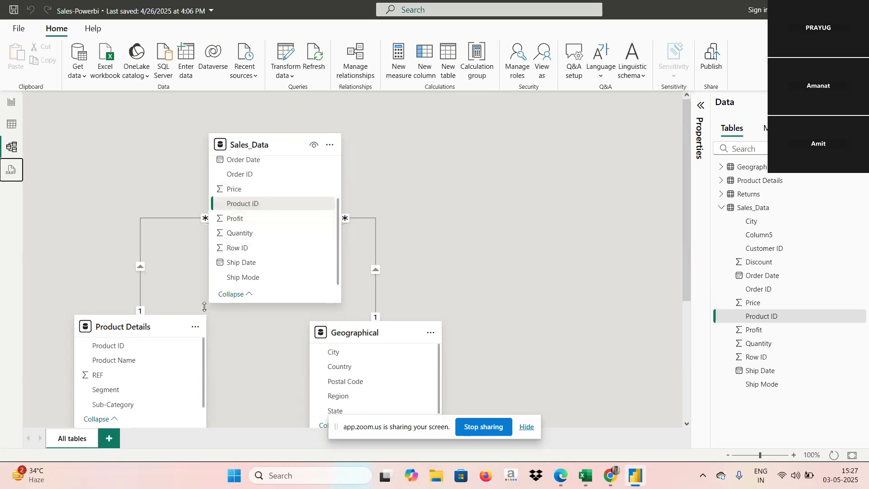
{"action": "left_click", "coordinate": [686, 342]}
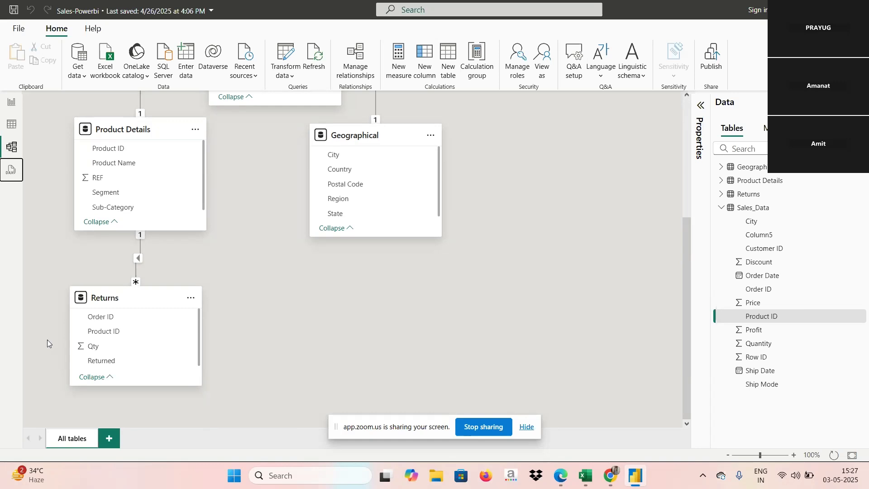
{"action": "left_click", "coordinate": [685, 165]}
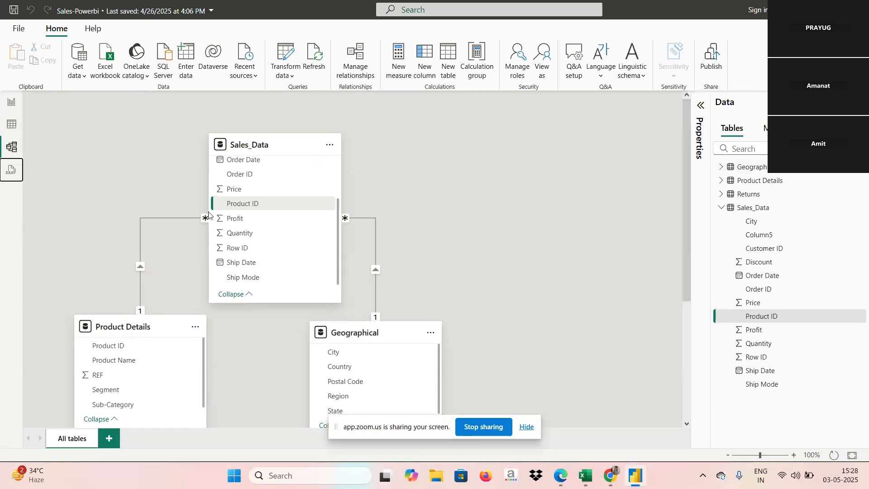
{"action": "left_click", "coordinate": [687, 316]}
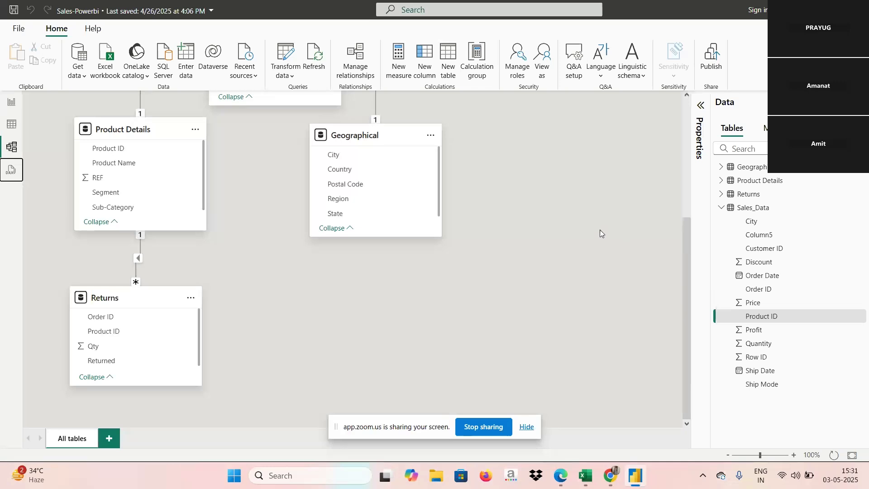
- Go to the report view and review the model's list of table relationships, closing it without changes
{"action": "left_click", "coordinate": [11, 109]}
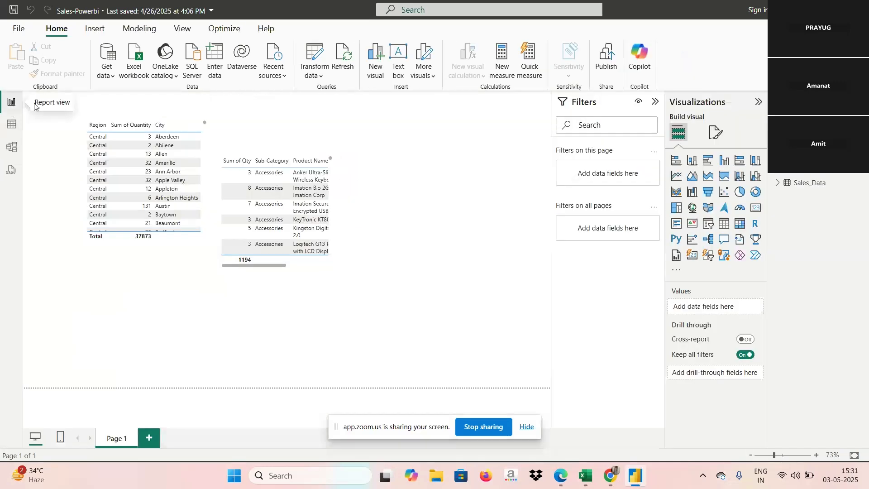
{"action": "left_click", "coordinate": [138, 29]}
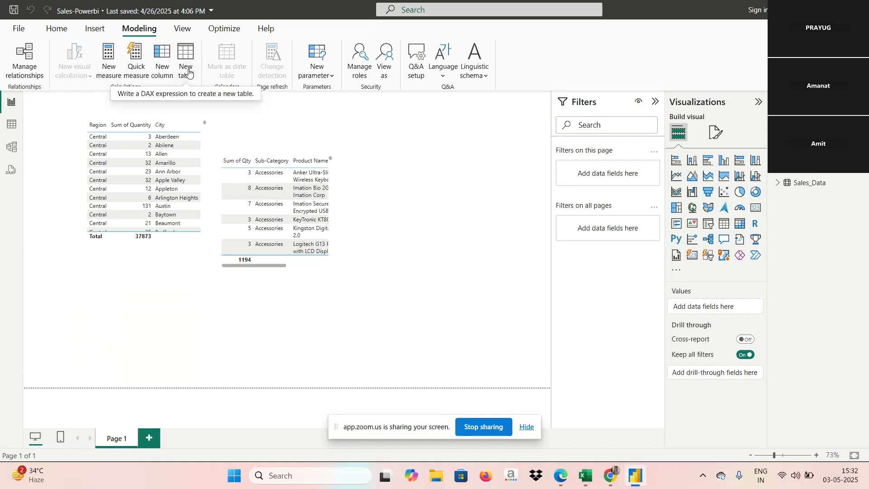
{"action": "left_click", "coordinate": [22, 57]}
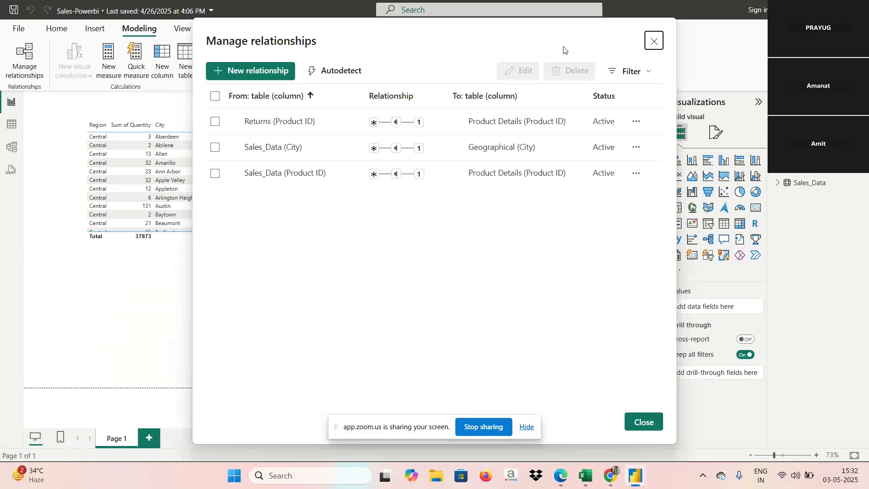
{"action": "left_click", "coordinate": [652, 44]}
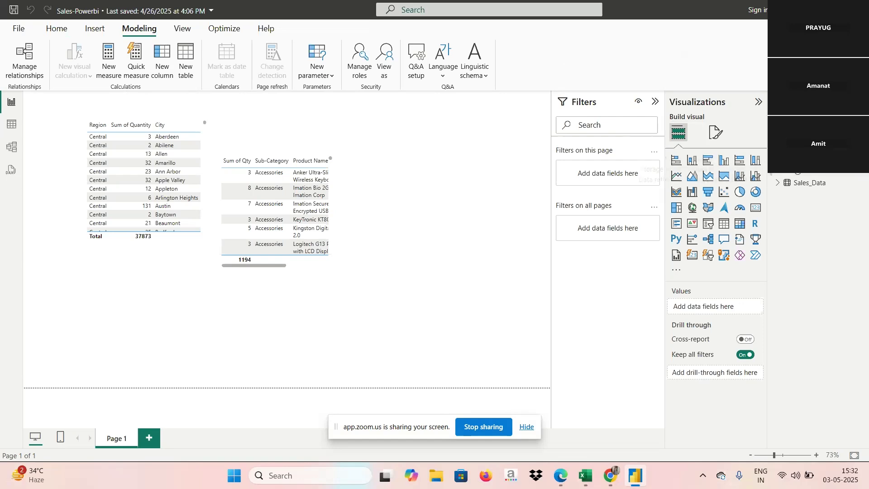
- Review the commands available for a table, and examine the Order ID column in the Sales_Data table's records
{"action": "right_click", "coordinate": [796, 165]}
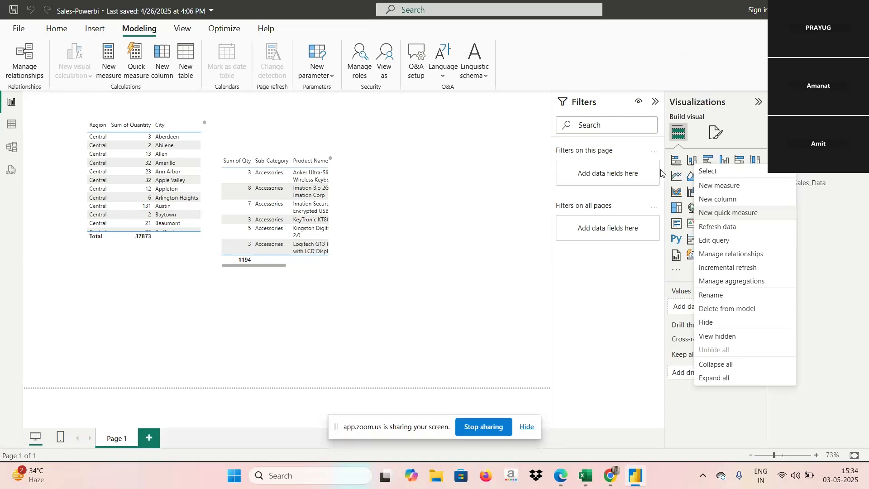
{"action": "left_click", "coordinate": [12, 124]}
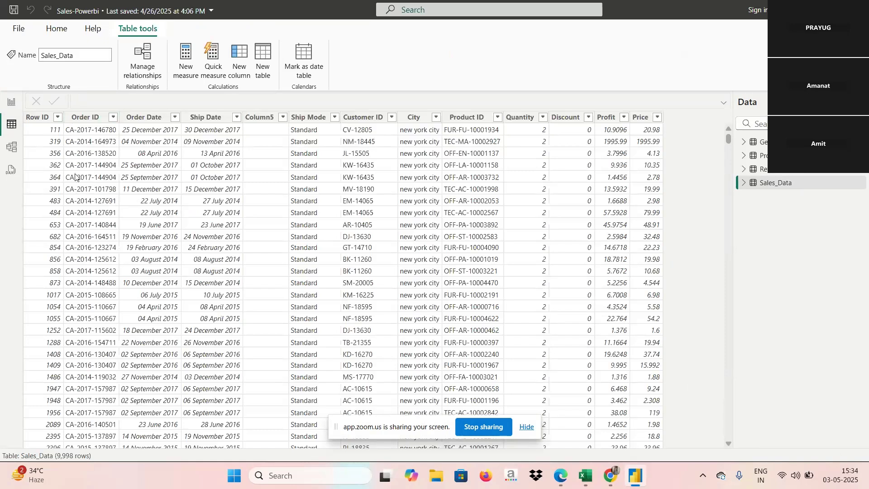
{"action": "left_click", "coordinate": [89, 118]}
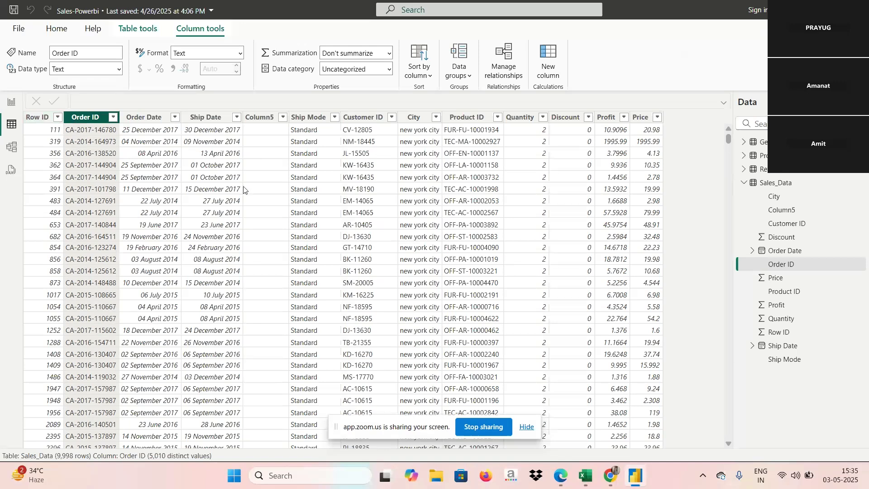
{"action": "left_click", "coordinate": [70, 135]}
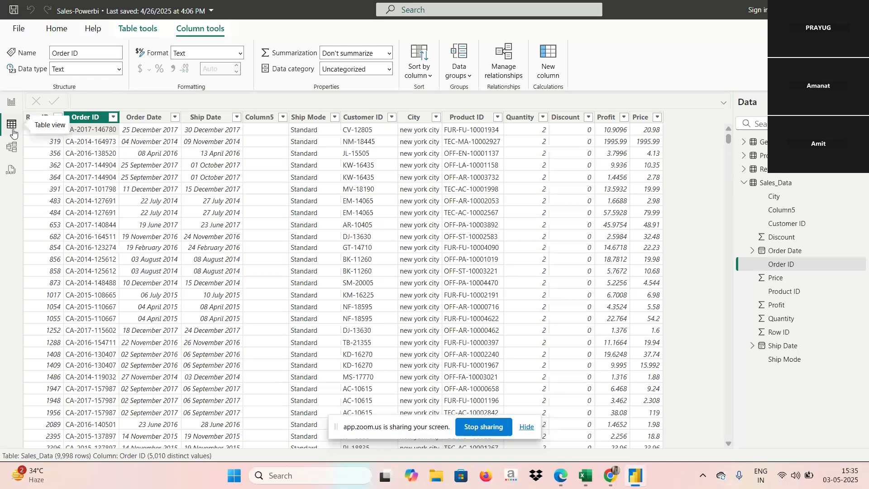
- Open the Power Query Editor from the report view and review the commands for transforming and adding columns
{"action": "left_click", "coordinate": [11, 110]}
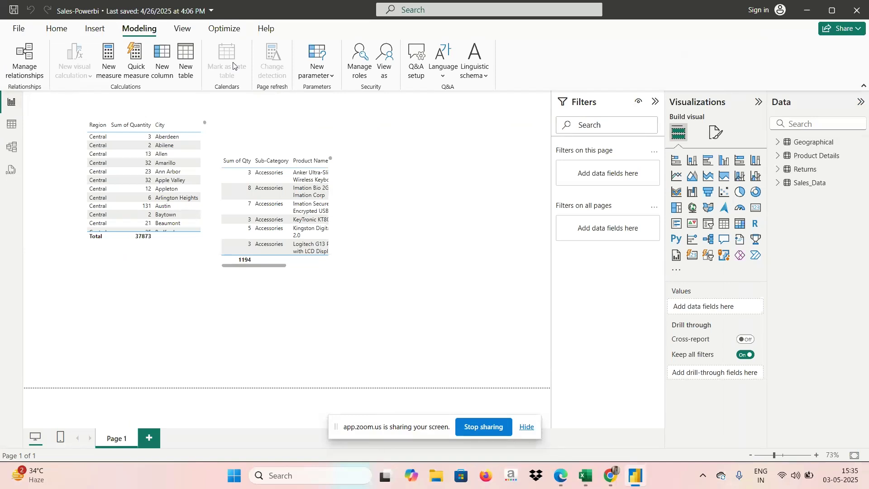
{"action": "left_click", "coordinate": [62, 33]}
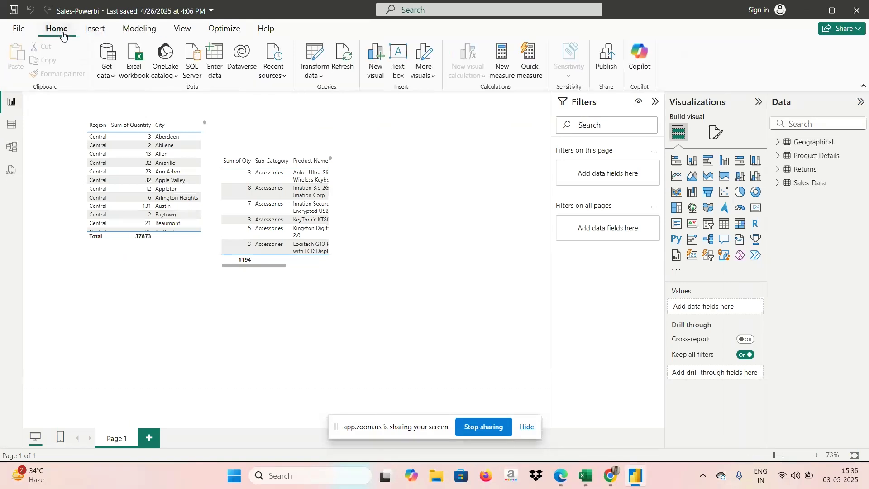
{"action": "left_click", "coordinate": [322, 81]}
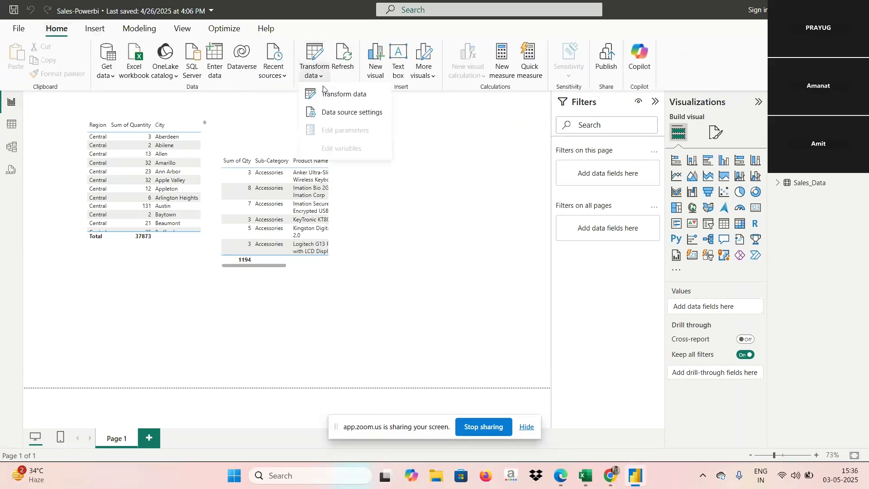
{"action": "left_click", "coordinate": [327, 93]}
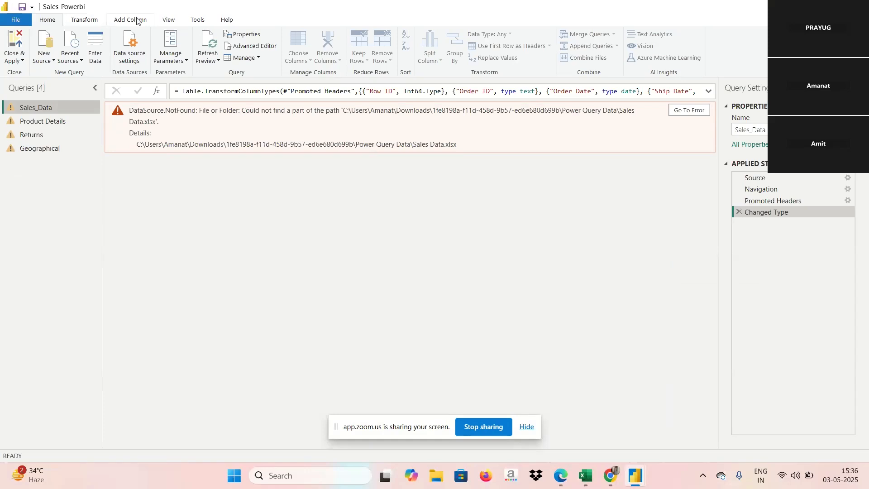
{"action": "left_click", "coordinate": [136, 20]}
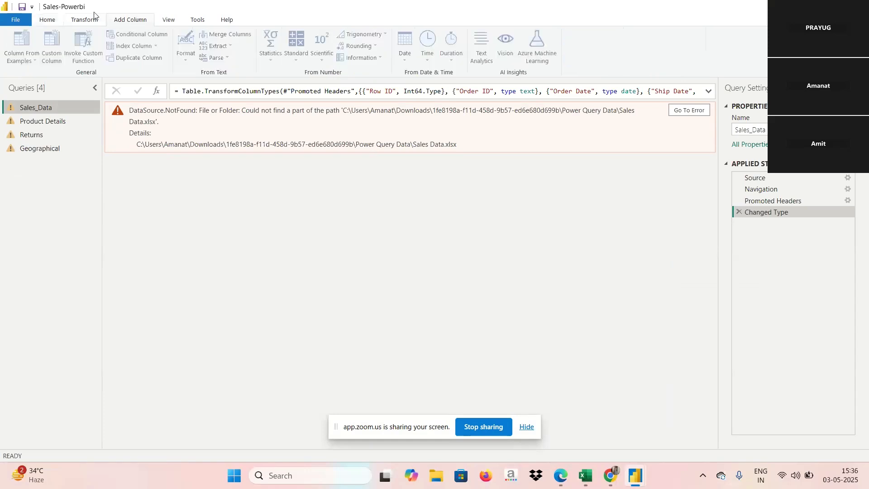
{"action": "left_click", "coordinate": [81, 23]}
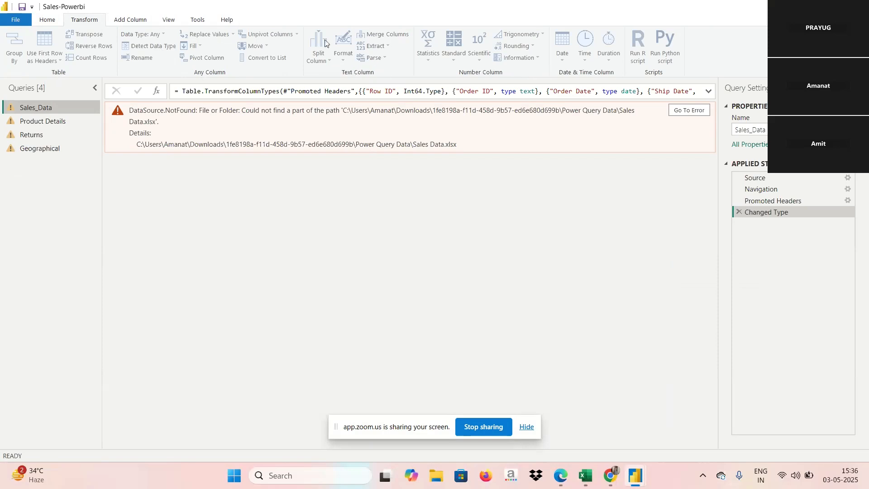
{"action": "left_click", "coordinate": [133, 21]}
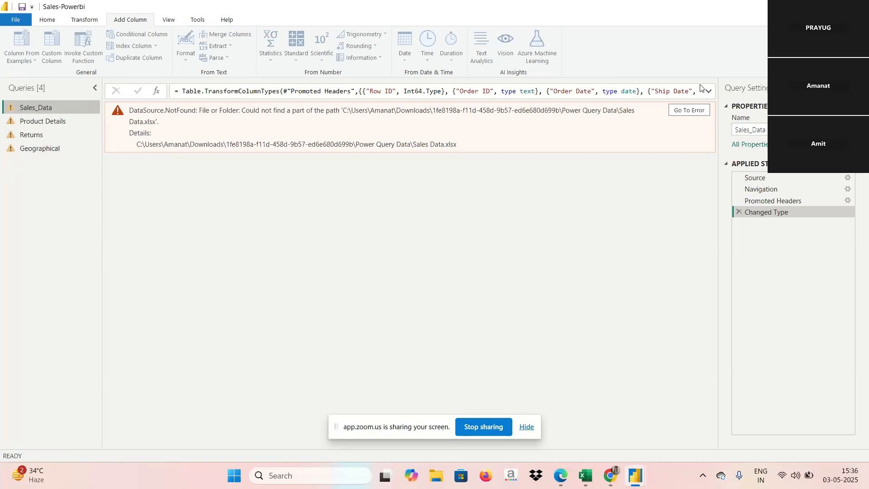
- Close the Power Query Editor with Close & Apply and return to the report
{"action": "left_click", "coordinate": [48, 20]}
{"action": "left_click", "coordinate": [22, 61]}
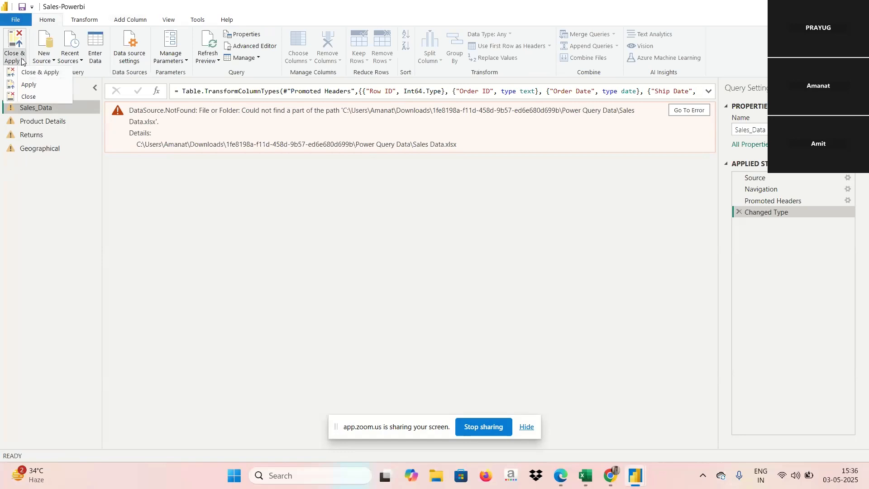
{"action": "left_click", "coordinate": [39, 75]}
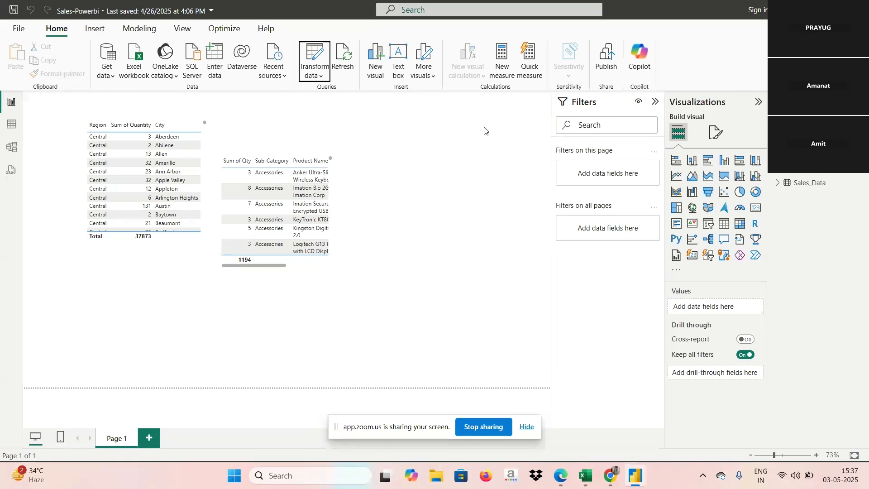
- Review the modeling and table commands in the report, and examine the Sales_Data fields and records
{"action": "left_click", "coordinate": [144, 29]}
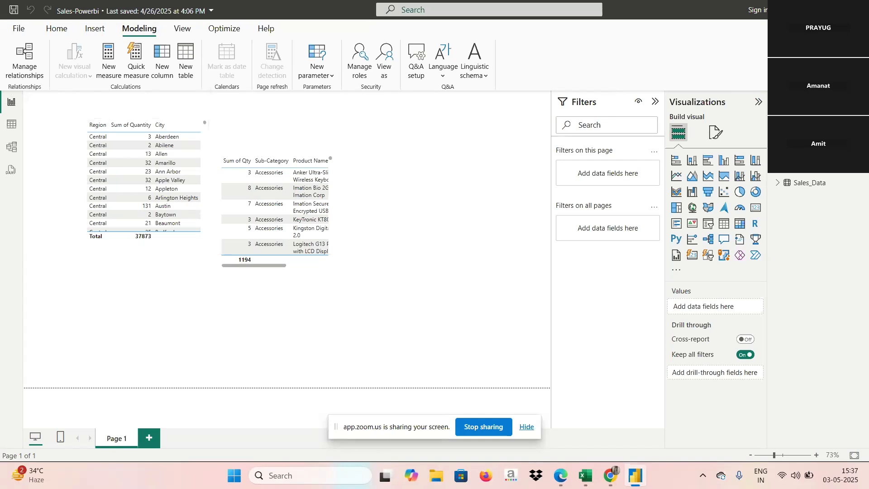
{"action": "right_click", "coordinate": [826, 159]}
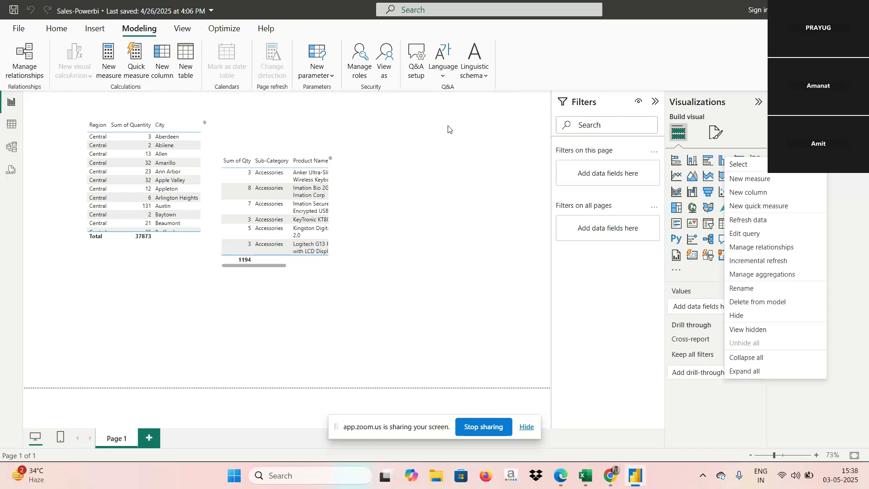
{"action": "left_click", "coordinate": [450, 192]}
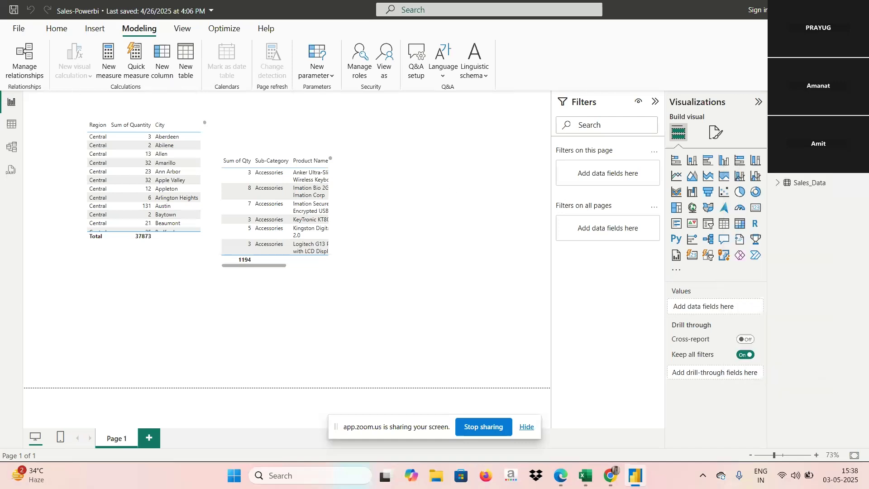
{"action": "left_click", "coordinate": [777, 183]}
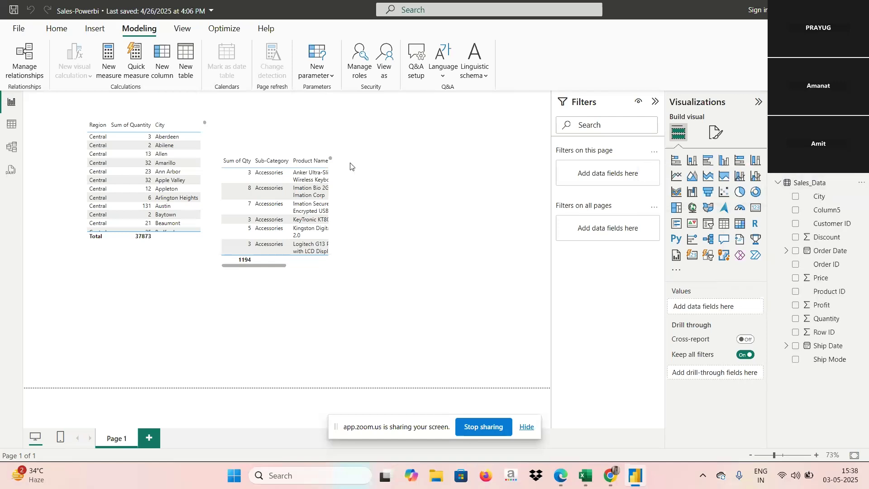
{"action": "left_click", "coordinate": [11, 127]}
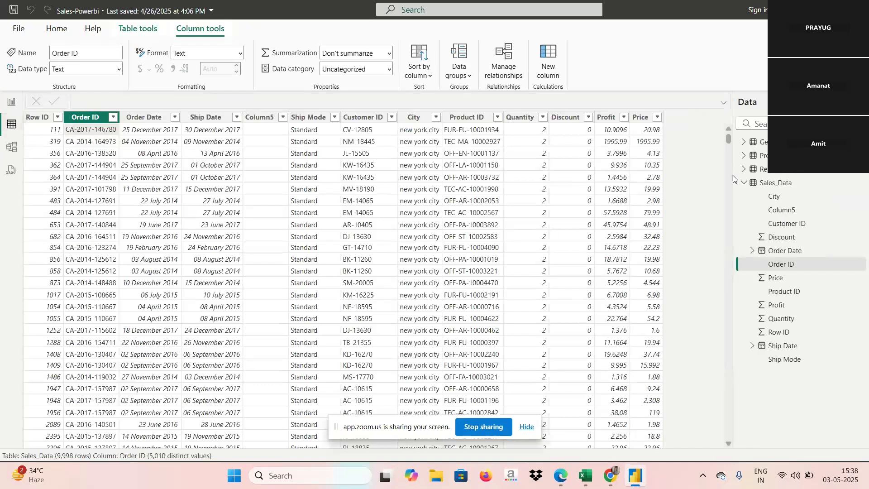
- Examine the Sales_Data table's records and available table commands, and return to the report
{"action": "left_click", "coordinate": [762, 184]}
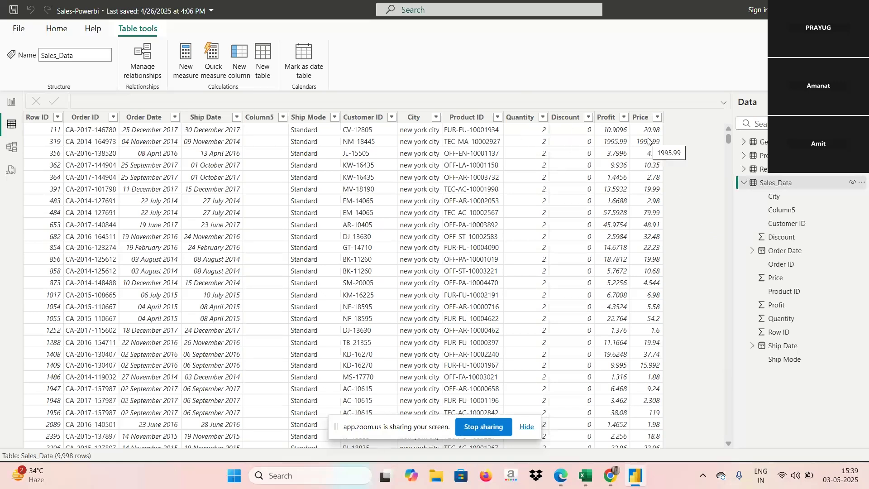
{"action": "left_click", "coordinate": [779, 182]}
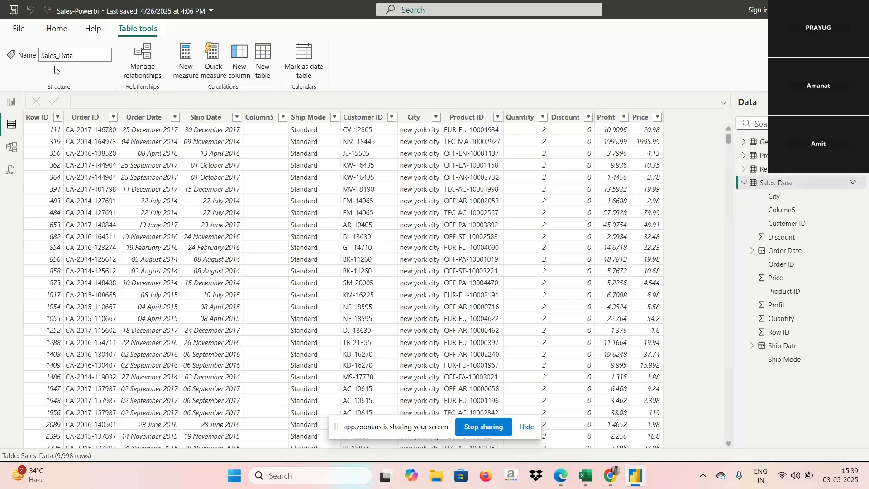
{"action": "left_click", "coordinate": [14, 104]}
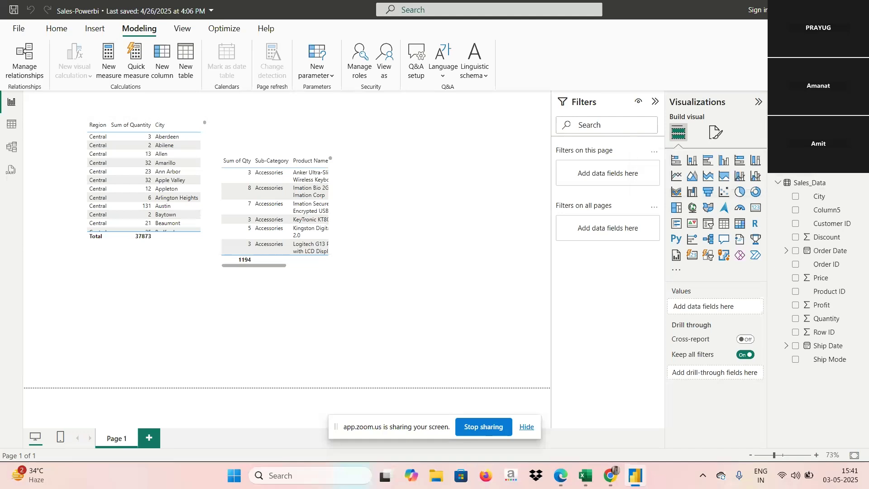
- Start a new calculated column in the Sales_Data table and name it Total sales
{"action": "left_click", "coordinate": [806, 184]}
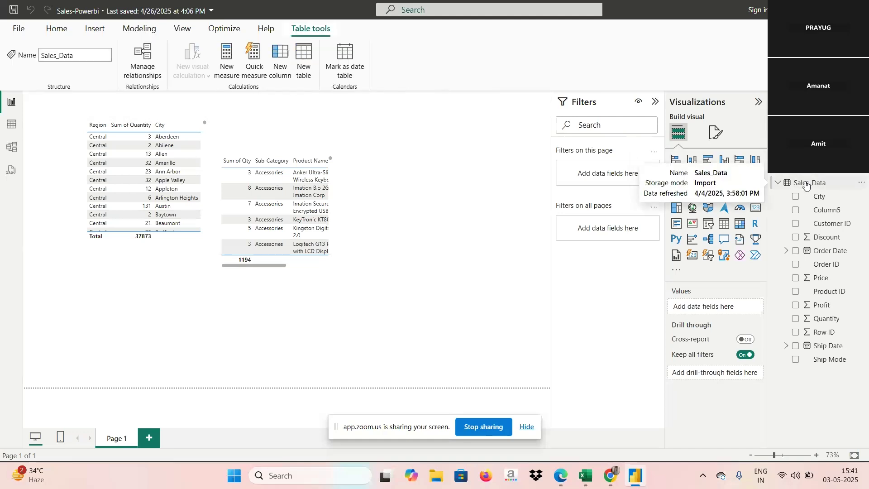
{"action": "right_click", "coordinate": [806, 185]}
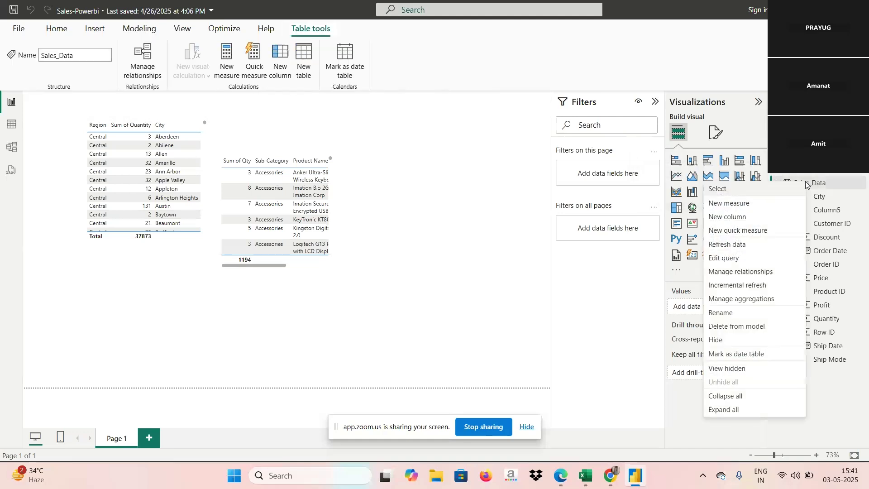
{"action": "left_click", "coordinate": [747, 220]}
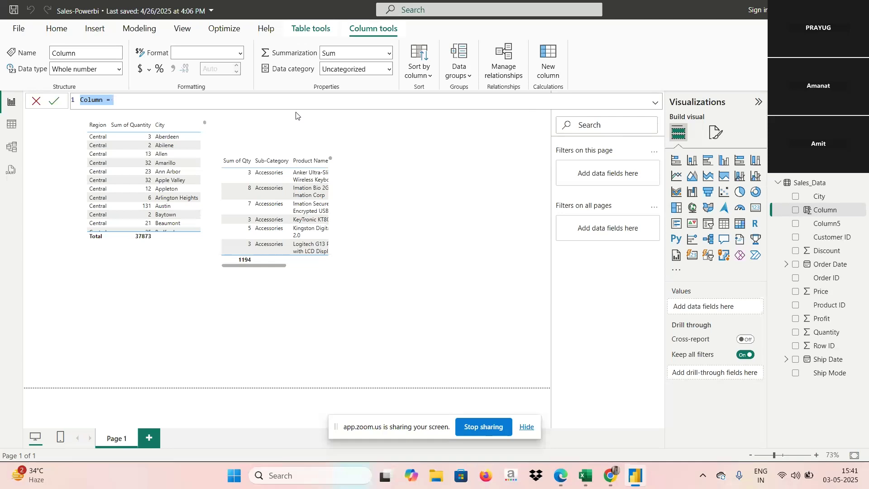
{"action": "left_click", "coordinate": [104, 102]}
{"action": "key", "text": "BackSpace"}
{"action": "key", "text": "BackSpace"}
{"action": "key", "text": "BackSpace"}
{"action": "key", "text": "BackSpace"}
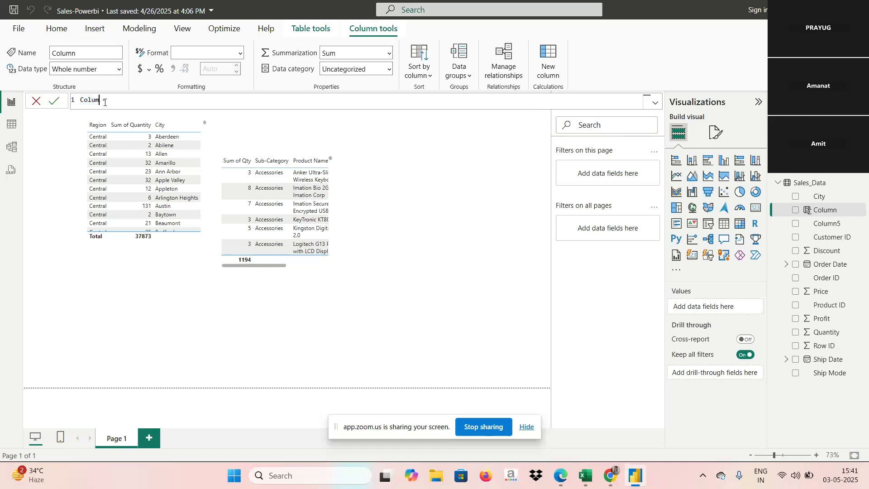
{"action": "key", "text": "BackSpace"}
{"action": "key", "text": "BackSpace"}
{"action": "key", "text": "Caps_Lock"}
{"action": "type", "text": "T"}
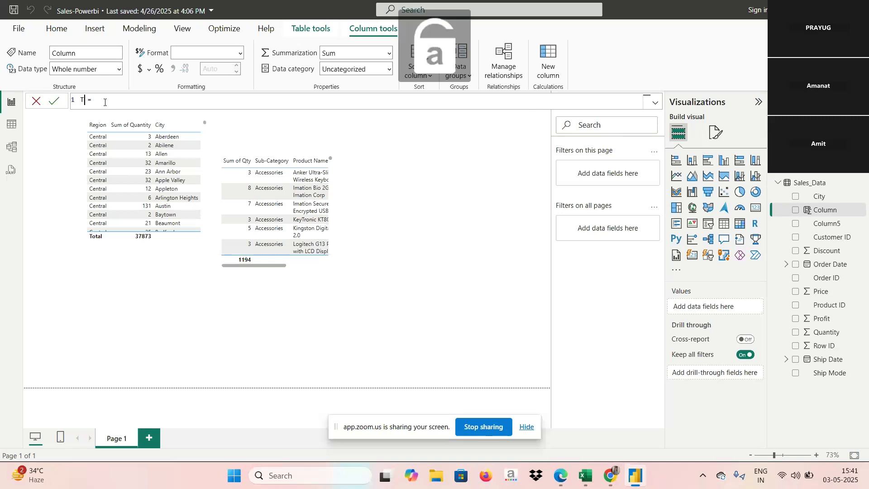
{"action": "type", "text": "otal s"}
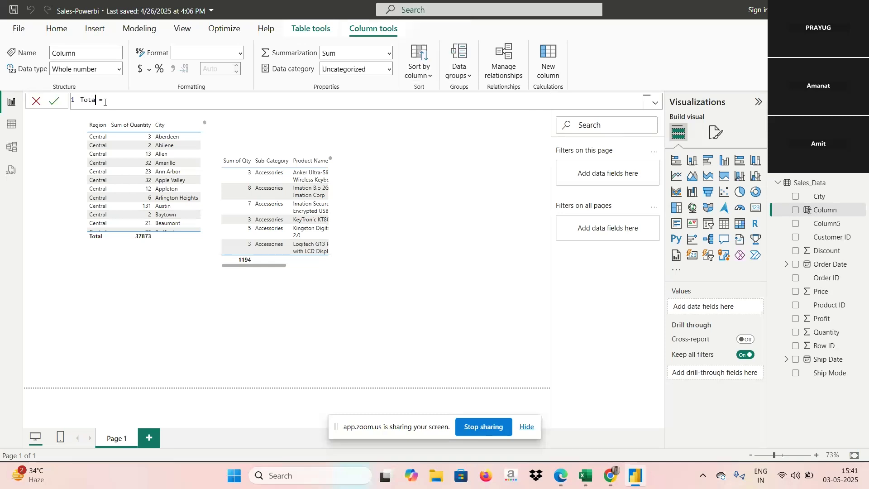
{"action": "type", "text": "ales"}
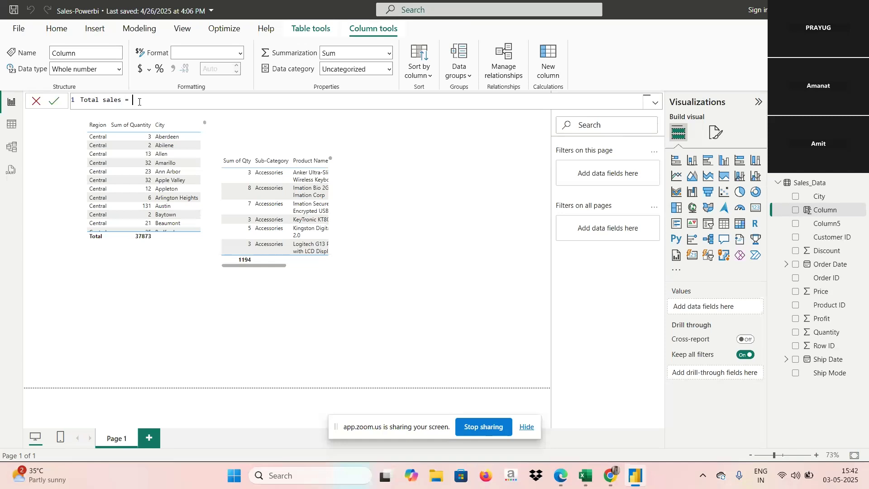
- Define the Total sales column as Sales_Data[Quantity]*Sales_Data[Price] and commit the formula
{"action": "type", "text": "qu"}
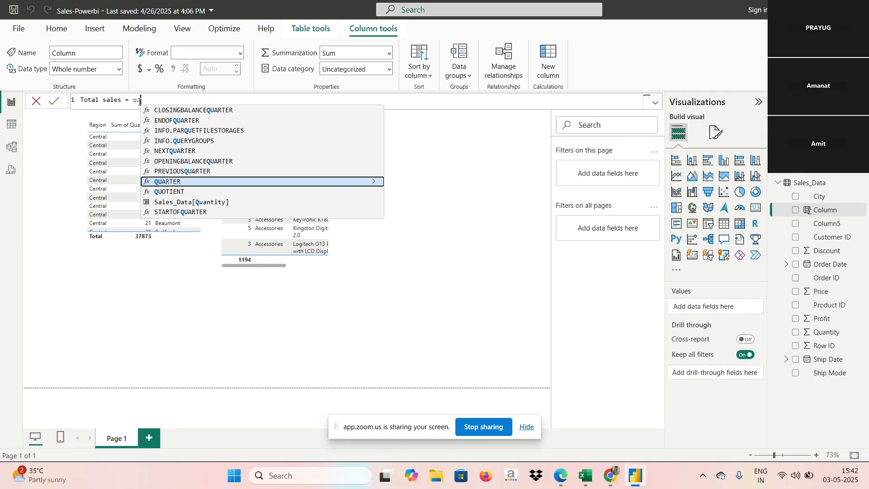
{"action": "type", "text": "an"}
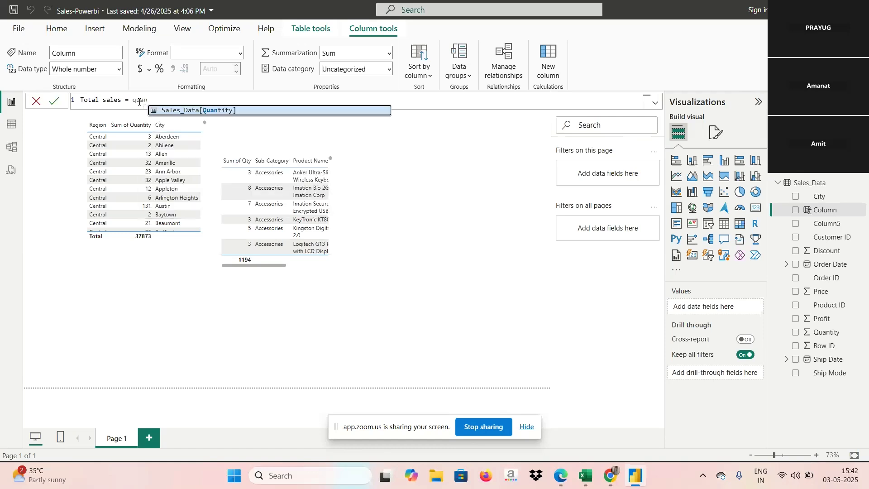
{"action": "left_click", "coordinate": [225, 111]}
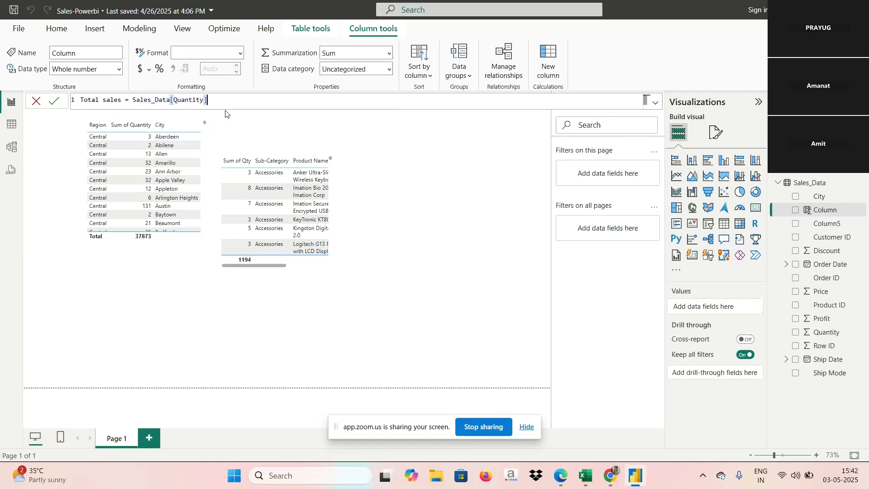
{"action": "type", "text": "*pr"}
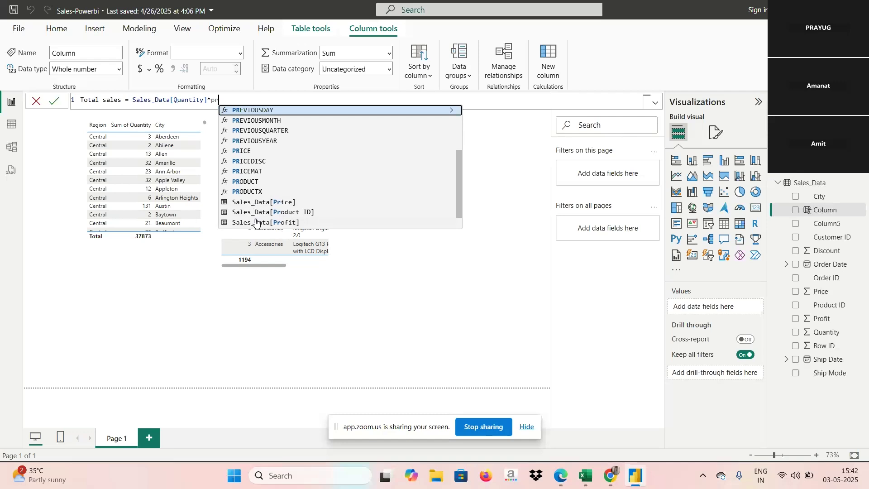
{"action": "left_click", "coordinate": [279, 203]}
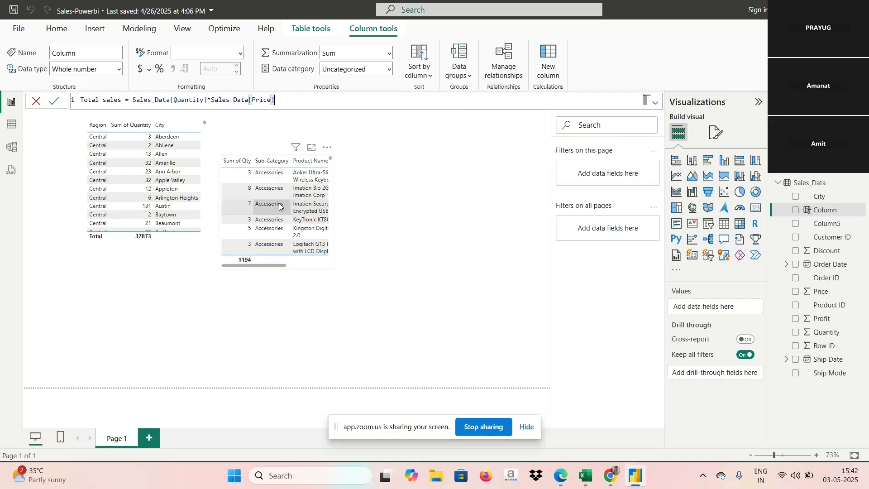
{"action": "key", "text": "Return"}
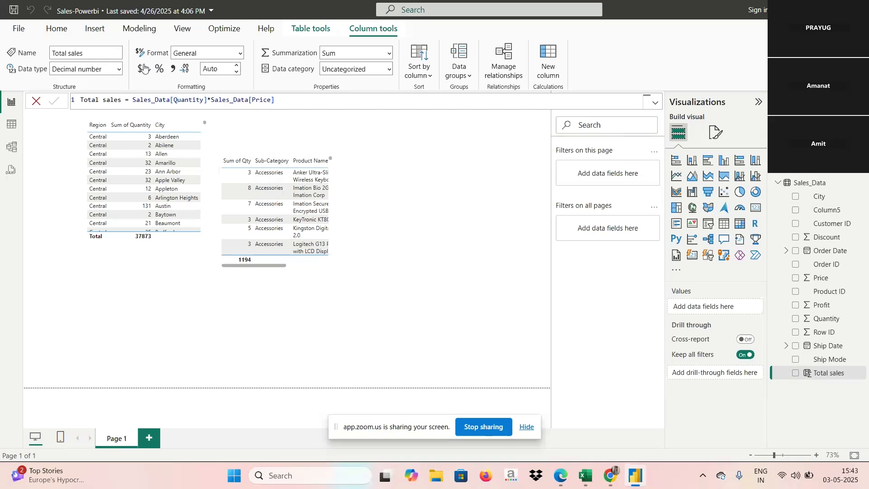
- Examine the Total sales values in the Sales_Data records, and return to the report's modeling commands
{"action": "left_click", "coordinate": [13, 124]}
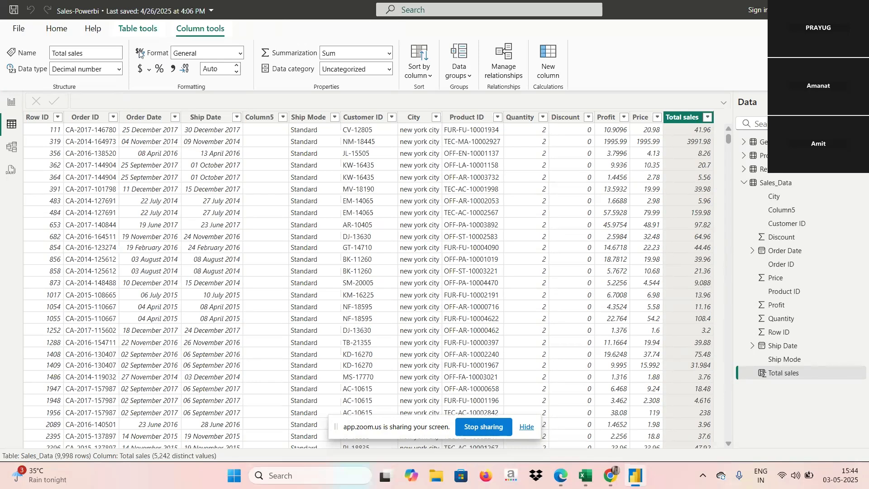
{"action": "left_click", "coordinate": [17, 106]}
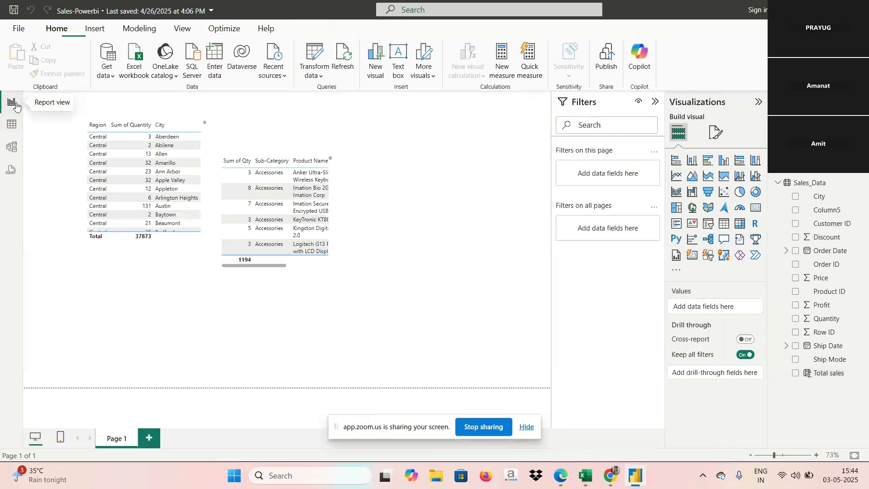
{"action": "left_click", "coordinate": [136, 26]}
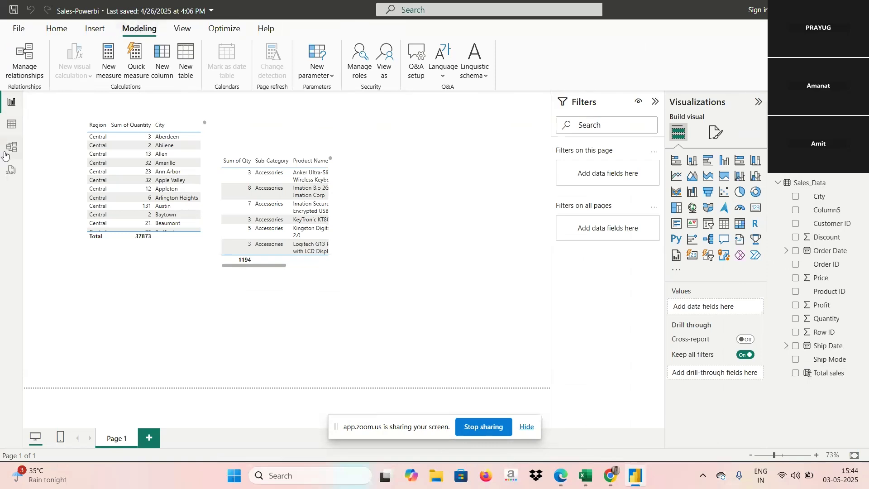
- Delete the Total sales column from the Sales_Data table in the model
{"action": "right_click", "coordinate": [818, 372]}
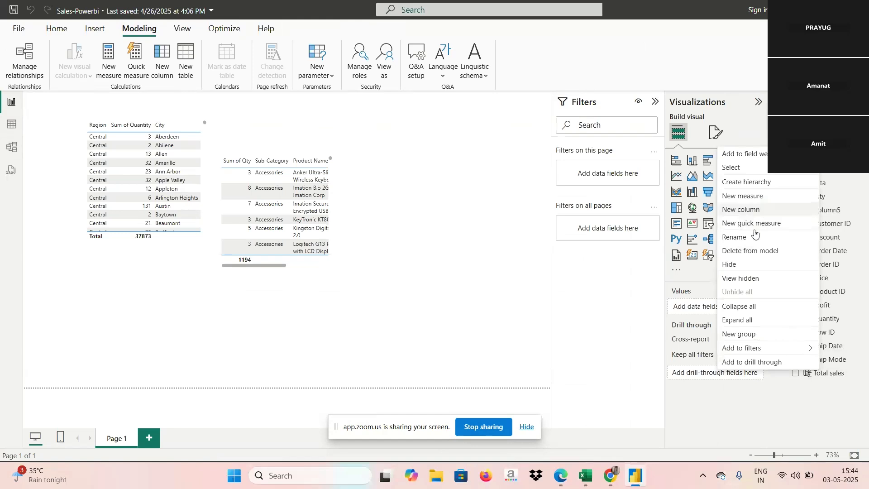
{"action": "left_click", "coordinate": [751, 252]}
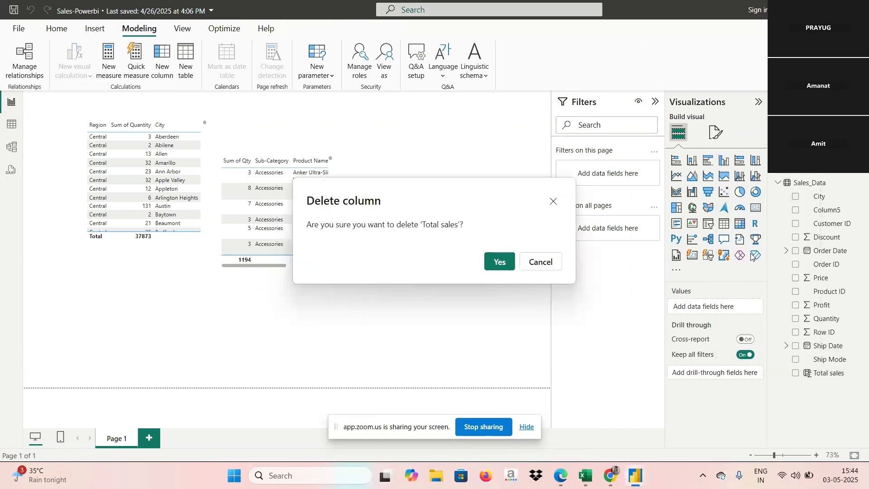
{"action": "left_click", "coordinate": [501, 261]}
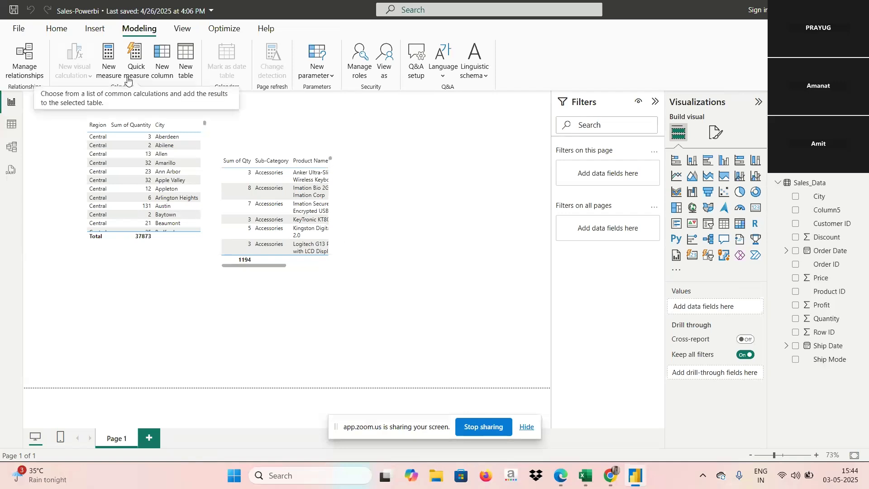
- Create another calculated column from the report's modeling commands, with no table selected, and name it Total sales
{"action": "left_click", "coordinate": [164, 56]}
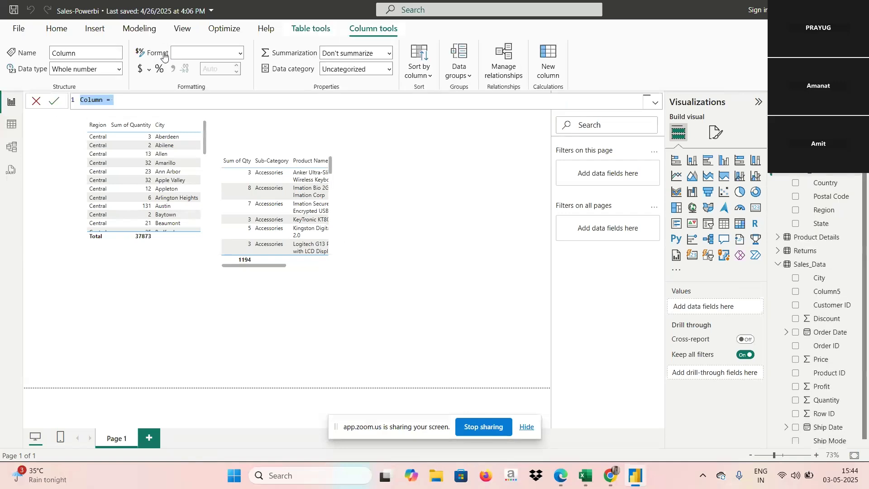
{"action": "left_click", "coordinate": [103, 101]}
{"action": "key", "text": "BackSpace"}
{"action": "key", "text": "BackSpace"}
{"action": "key", "text": "BackSpace"}
{"action": "key", "text": "BackSpace"}
{"action": "key", "text": "BackSpace"}
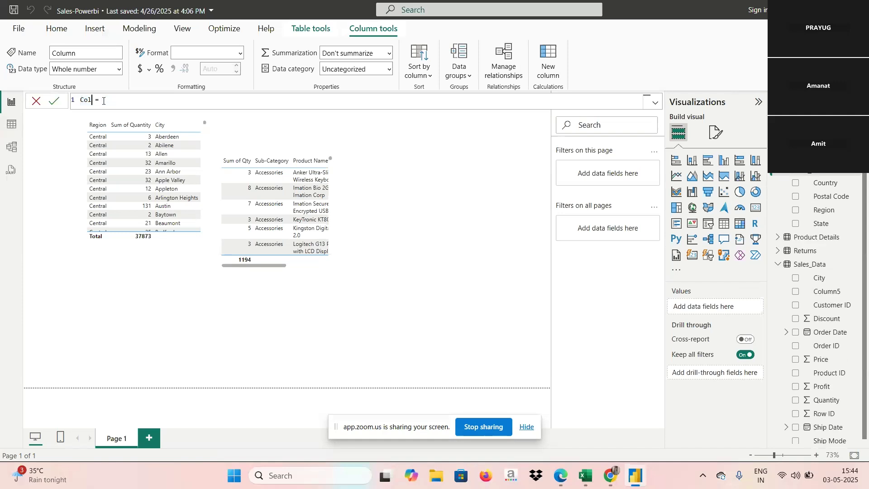
{"action": "key", "text": "BackSpace"}
{"action": "key", "text": "Caps_Lock"}
{"action": "type", "text": "T"}
{"action": "key", "text": "Caps_Lock"}
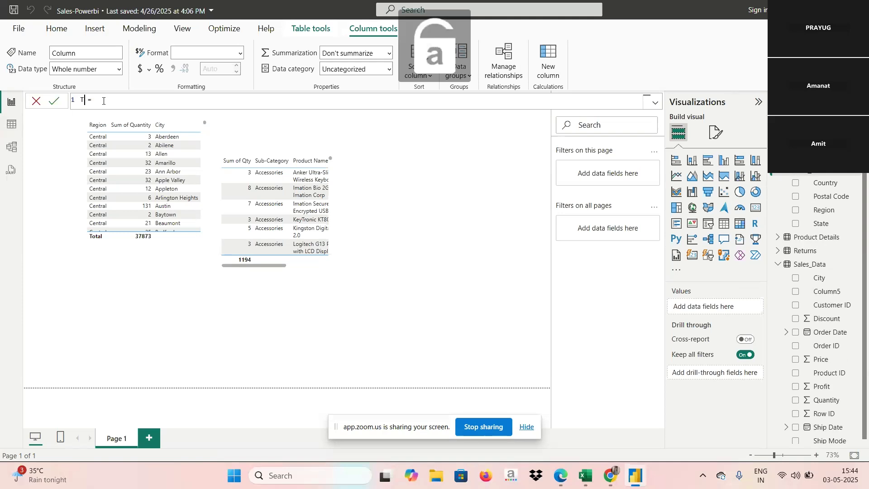
{"action": "type", "text": "otal Sa"}
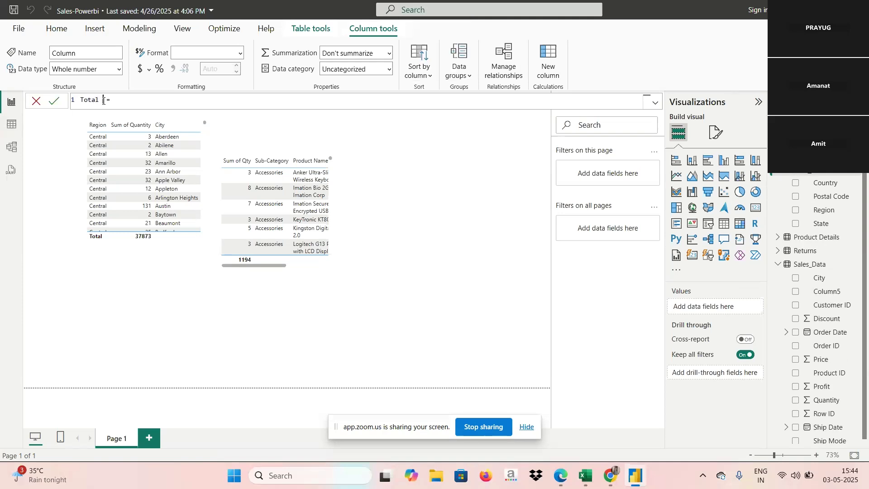
{"action": "type", "text": "les "}
- Enter quantity * price as the formula expression of the new Total sales column
{"action": "type", "text": "q"}
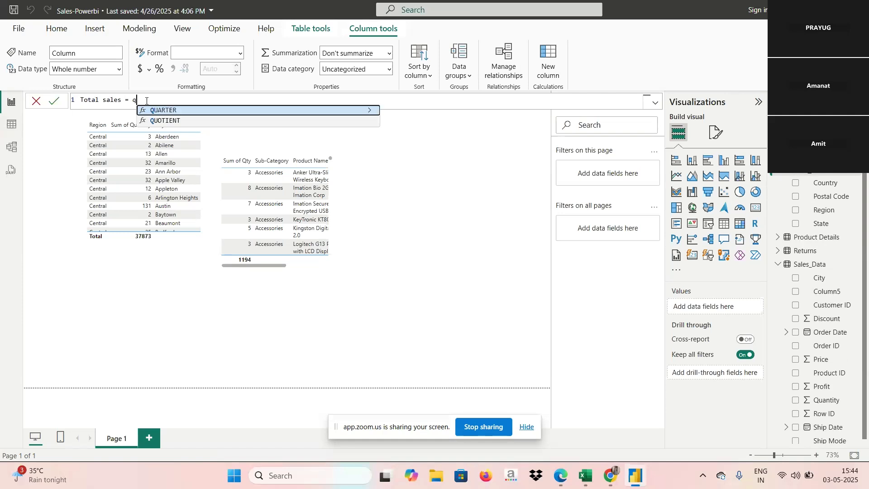
{"action": "type", "text": "uar"}
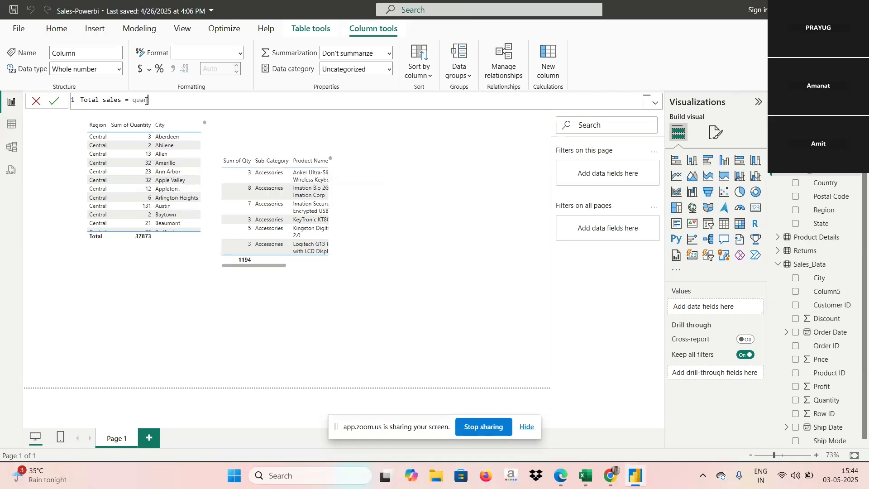
{"action": "type", "text": "tity"}
{"action": "type", "text": "* pri"}
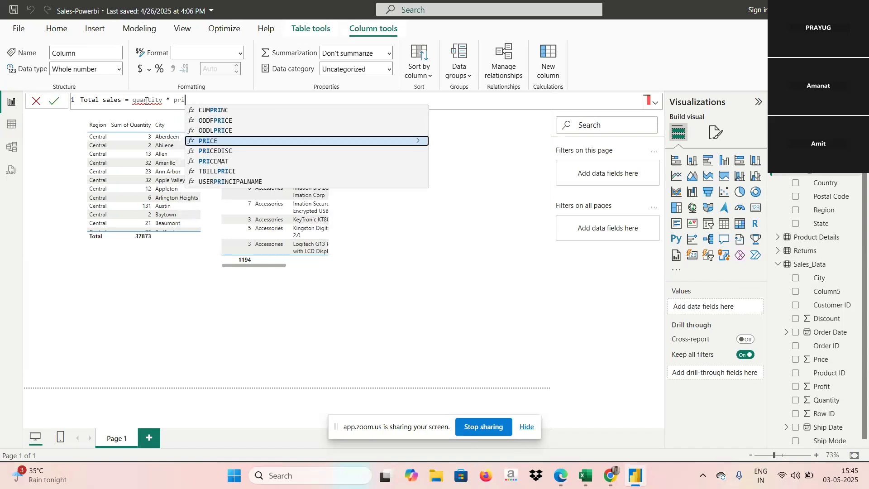
{"action": "type", "text": "ce"}
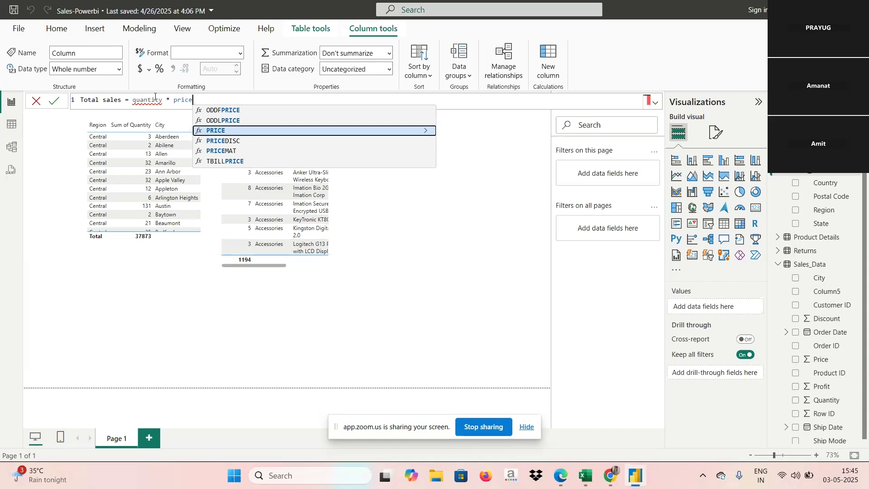
- Capitalize the first letter of the quantity reference in the Total sales formula
{"action": "double_click", "coordinate": [136, 103]}
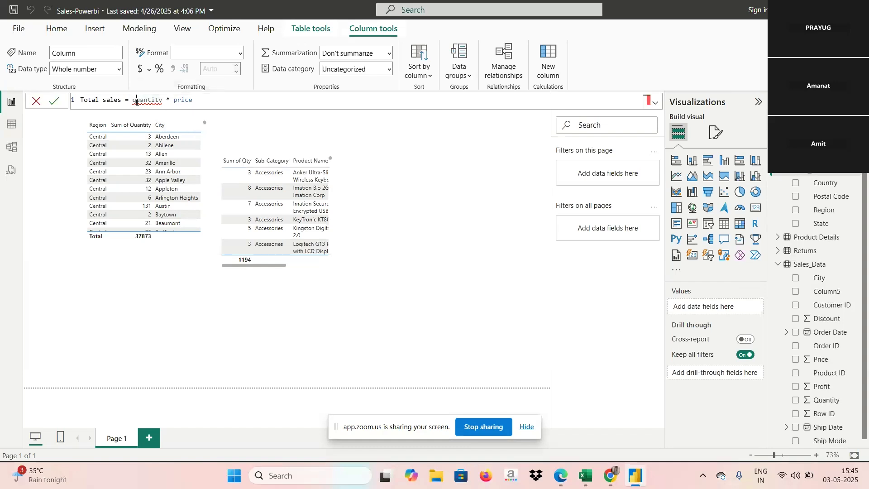
{"action": "key", "text": "BackSpace"}
{"action": "key", "text": "Caps_Lock"}
{"action": "type", "text": "Q"}
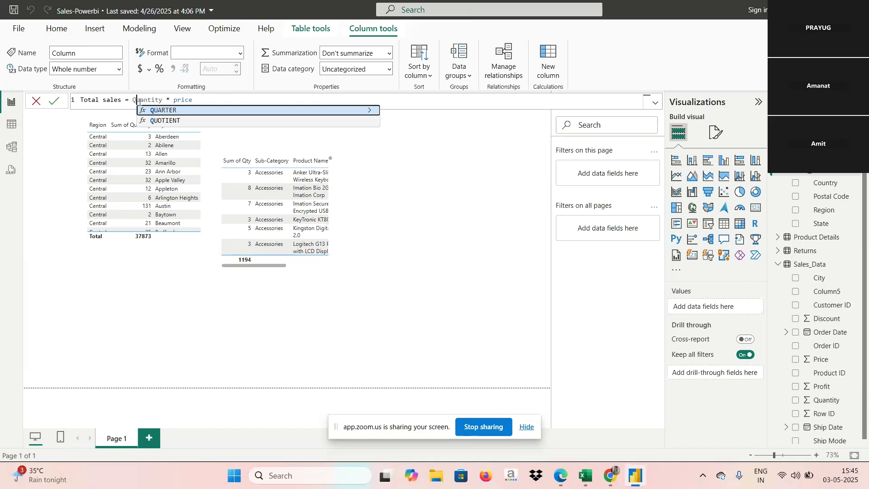
{"action": "left_click", "coordinate": [212, 97]}
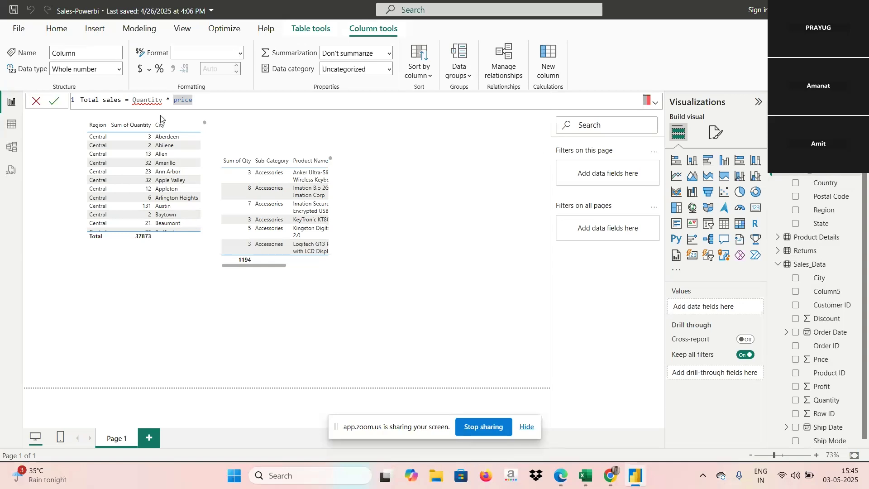
- Try replacing the Quantity reference in the Total sales column formula with Ci to look up the City field
{"action": "left_click", "coordinate": [166, 102]}
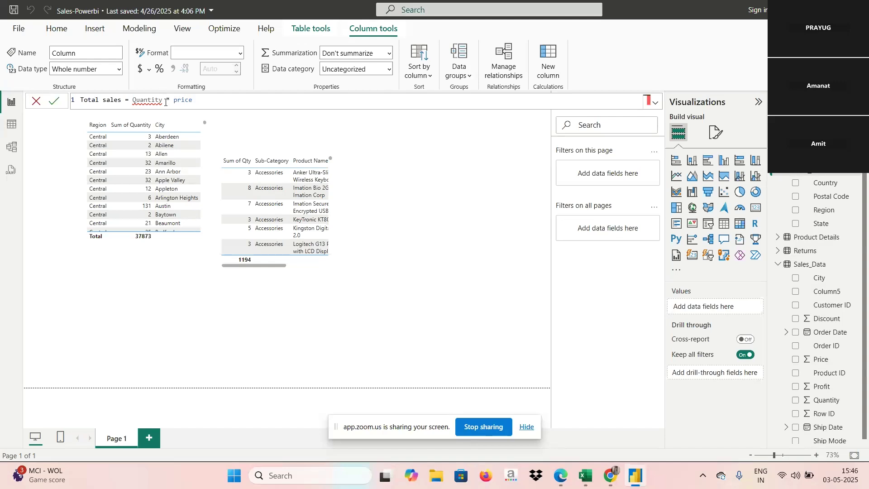
{"action": "key", "text": "BackSpace"}
{"action": "key", "text": "BackSpace"}
{"action": "key", "text": "BackSpace"}
{"action": "key", "text": "BackSpace"}
{"action": "key", "text": "BackSpace"}
{"action": "key", "text": "BackSpace"}
{"action": "key", "text": "BackSpace"}
{"action": "key", "text": "BackSpace"}
{"action": "key", "text": "BackSpace"}
{"action": "key", "text": "Caps_Lock"}
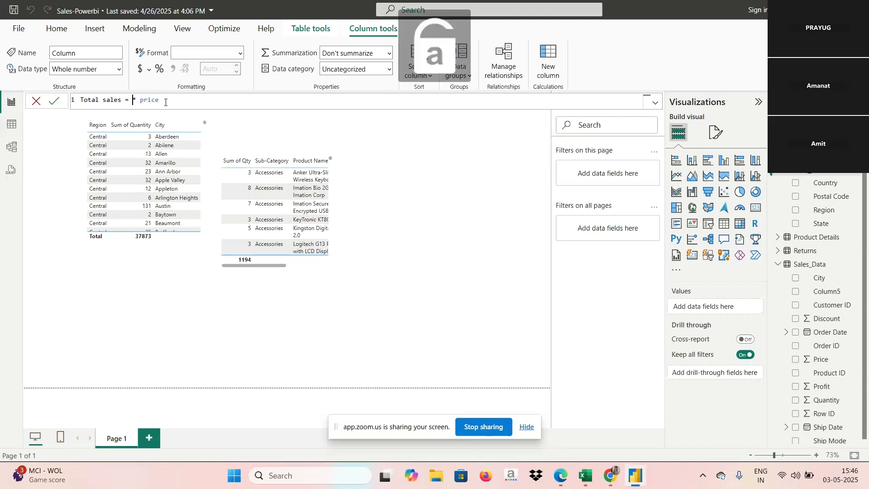
{"action": "type", "text": "C"}
{"action": "key", "text": "Caps_Lock"}
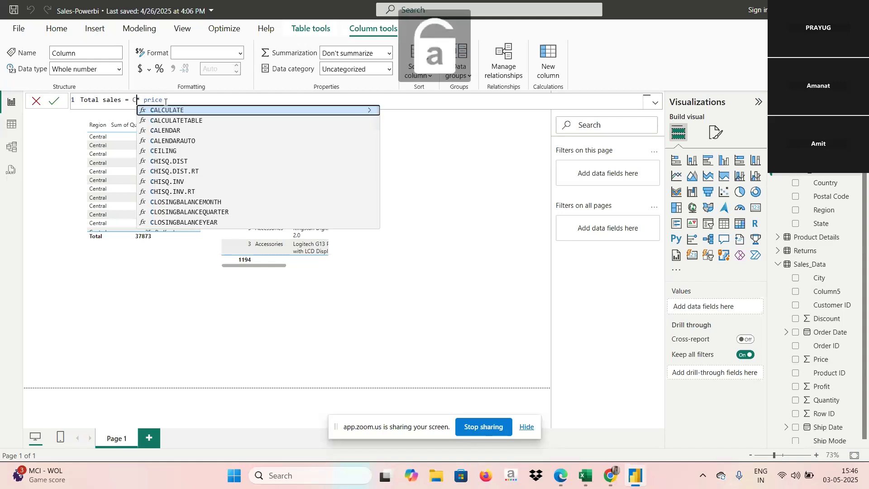
{"action": "type", "text": "i"}
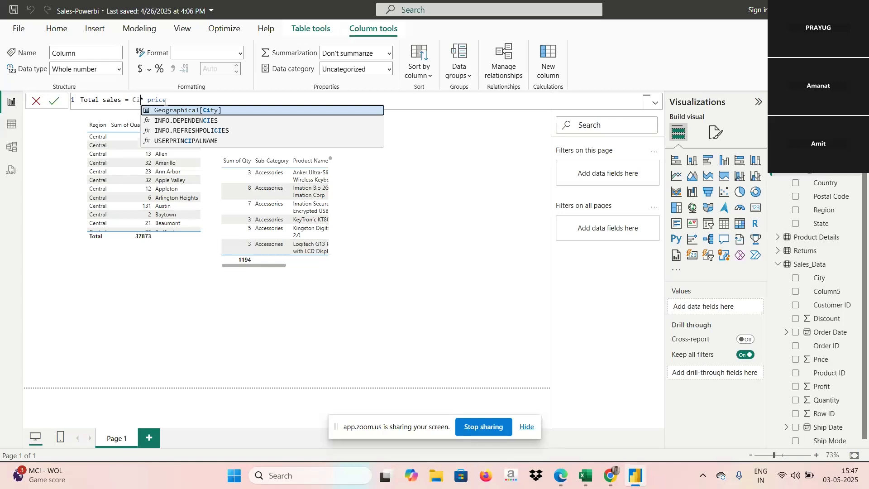
- Clear the entire Total sales column formula and discard the new column
{"action": "key", "text": "BackSpace"}
{"action": "key", "text": "BackSpace"}
{"action": "key", "text": "BackSpace"}
{"action": "key", "text": "BackSpace"}
{"action": "key", "text": "BackSpace"}
{"action": "key", "text": "BackSpace"}
{"action": "key", "text": "BackSpace"}
{"action": "key", "text": "BackSpace"}
{"action": "key", "text": "BackSpace"}
{"action": "key", "text": "BackSpace"}
{"action": "key", "text": "BackSpace"}
{"action": "key", "text": "BackSpace"}
{"action": "key", "text": "BackSpace"}
{"action": "key", "text": "BackSpace"}
{"action": "key", "text": "BackSpace"}
{"action": "key", "text": "BackSpace"}
{"action": "key", "text": "BackSpace"}
{"action": "key", "text": "BackSpace"}
{"action": "key", "text": "BackSpace"}
{"action": "key", "text": "BackSpace"}
{"action": "key", "text": "BackSpace"}
{"action": "key", "text": "BackSpace"}
{"action": "key", "text": "BackSpace"}
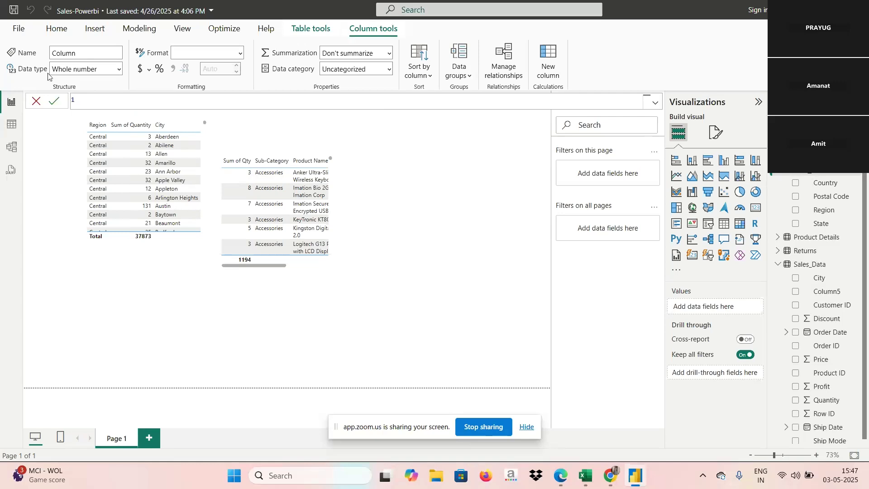
{"action": "left_click", "coordinate": [36, 101]}
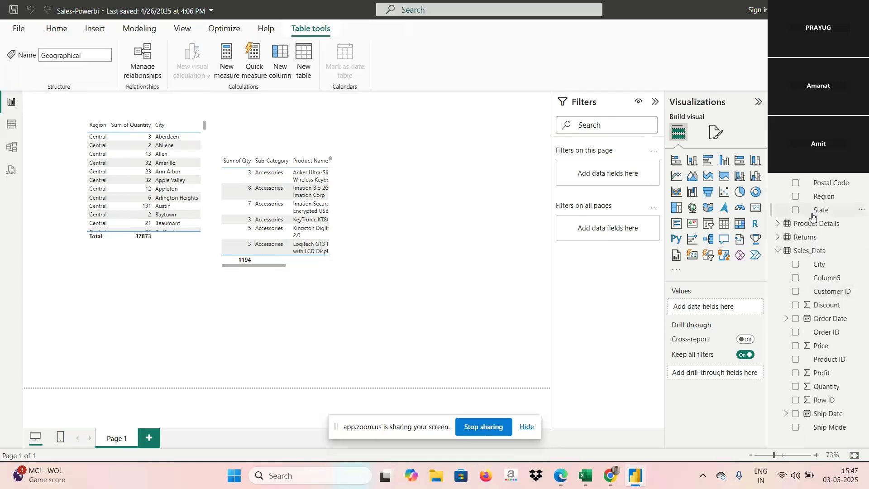
- Create a new measure in the Sales_Data table and name it Total sales
{"action": "right_click", "coordinate": [809, 252]}
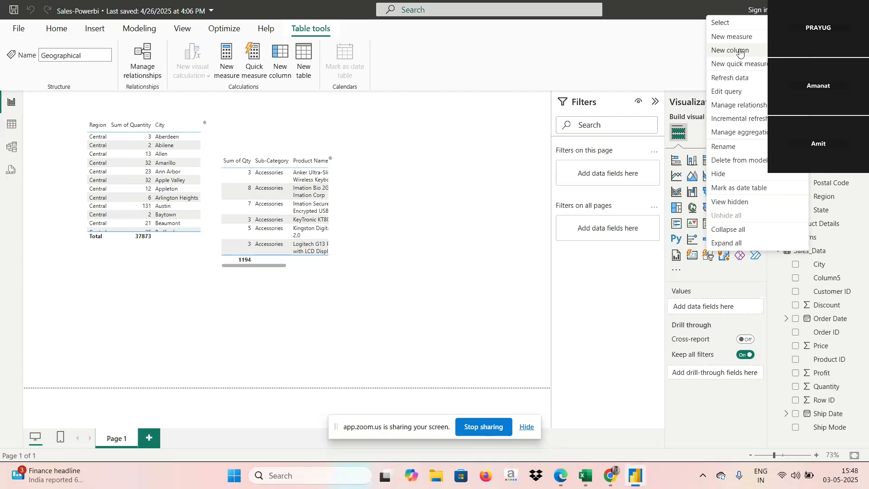
{"action": "left_click", "coordinate": [744, 38]}
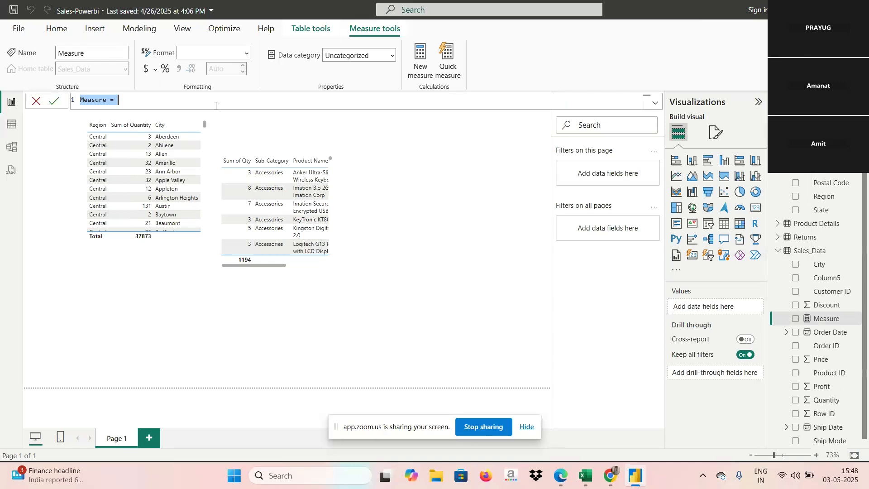
{"action": "double_click", "coordinate": [106, 100]}
{"action": "left_click", "coordinate": [107, 101]}
{"action": "key", "text": "BackSpace"}
{"action": "key", "text": "BackSpace"}
{"action": "key", "text": "BackSpace"}
{"action": "key", "text": "BackSpace"}
{"action": "key", "text": "BackSpace"}
{"action": "key", "text": "BackSpace"}
{"action": "key", "text": "BackSpace"}
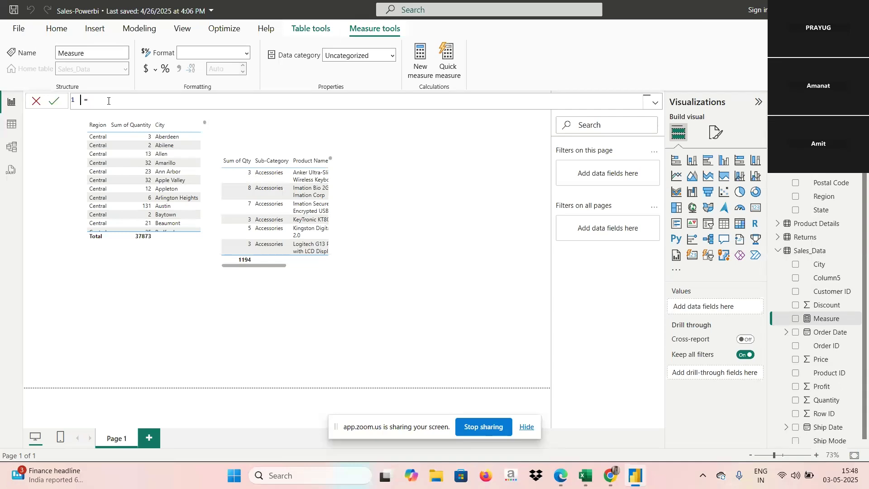
{"action": "key", "text": "Caps_Lock"}
{"action": "type", "text": "T"}
{"action": "key", "text": "Caps_Lock"}
{"action": "type", "text": "ot"}
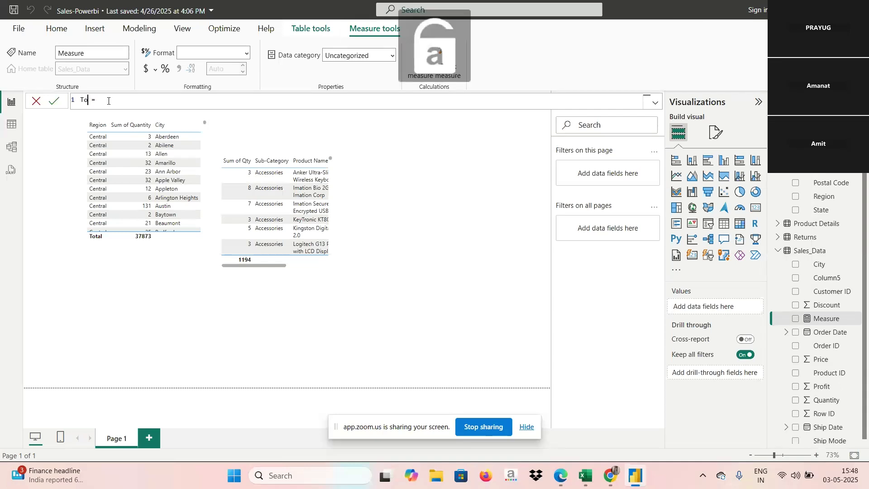
{"action": "type", "text": "al sales"}
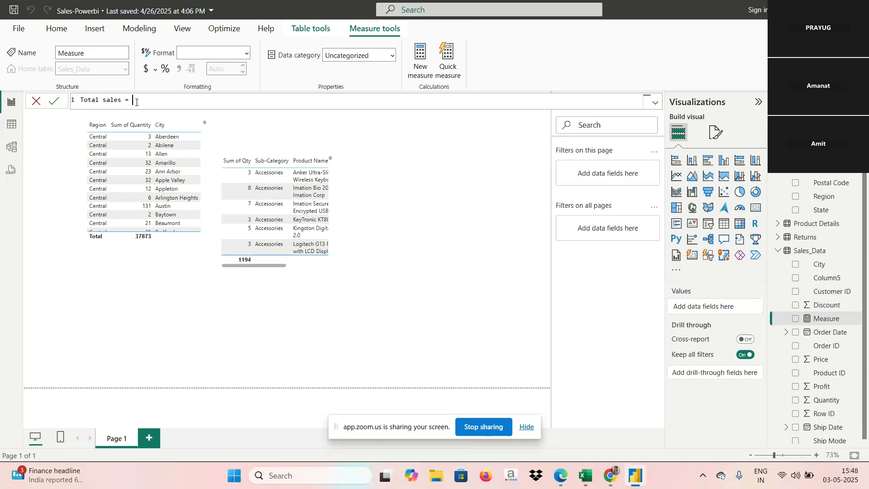
- Try quantity as the measure's expression, replace it with a capitalized Quantity, and continue the expression with * Pr
{"action": "type", "text": "uantity"}
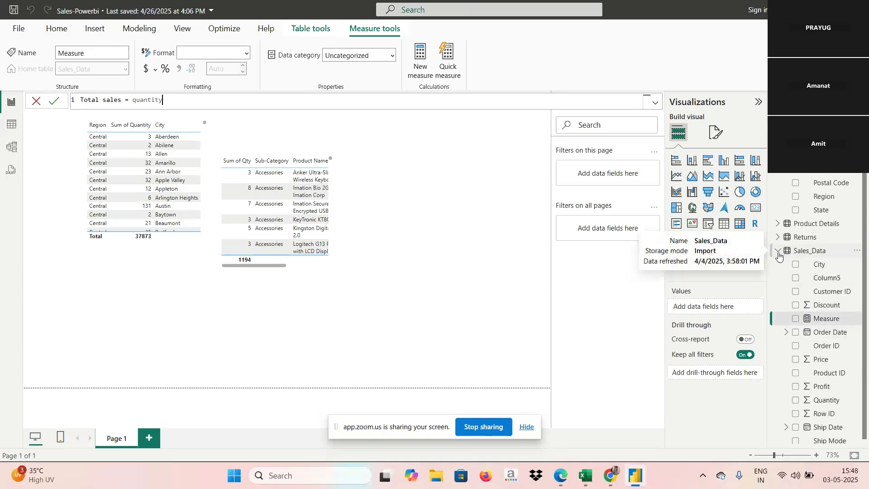
{"action": "key", "text": "BackSpace"}
{"action": "key", "text": "BackSpace"}
{"action": "key", "text": "BackSpace"}
{"action": "key", "text": "BackSpace"}
{"action": "key", "text": "BackSpace"}
{"action": "key", "text": "BackSpace"}
{"action": "key", "text": "BackSpace"}
{"action": "key", "text": "BackSpace"}
{"action": "key", "text": "BackSpace"}
{"action": "key", "text": "BackSpace"}
{"action": "key", "text": "Caps_Lock"}
{"action": "type", "text": "Q"}
{"action": "key", "text": "Caps_Lock"}
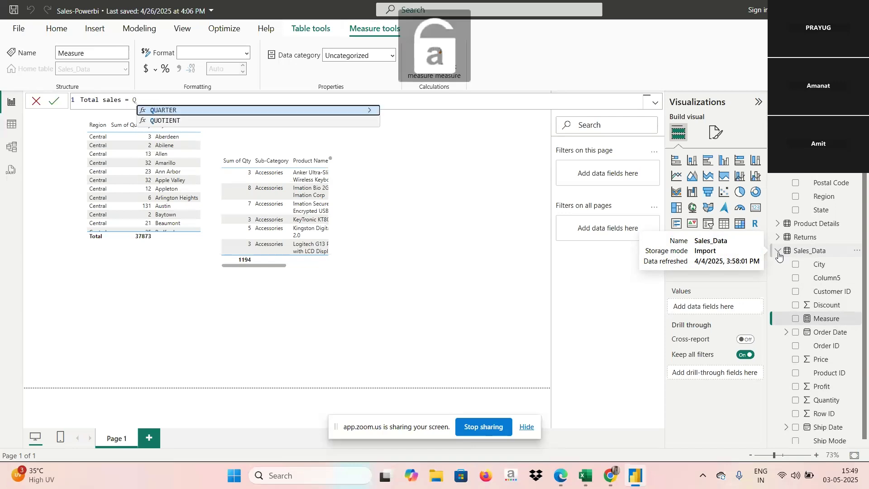
{"action": "type", "text": "ua"}
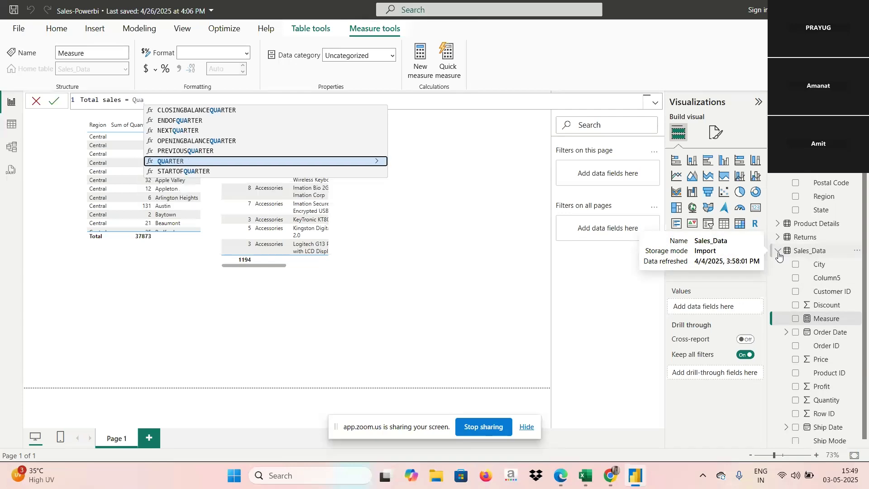
{"action": "type", "text": "n"}
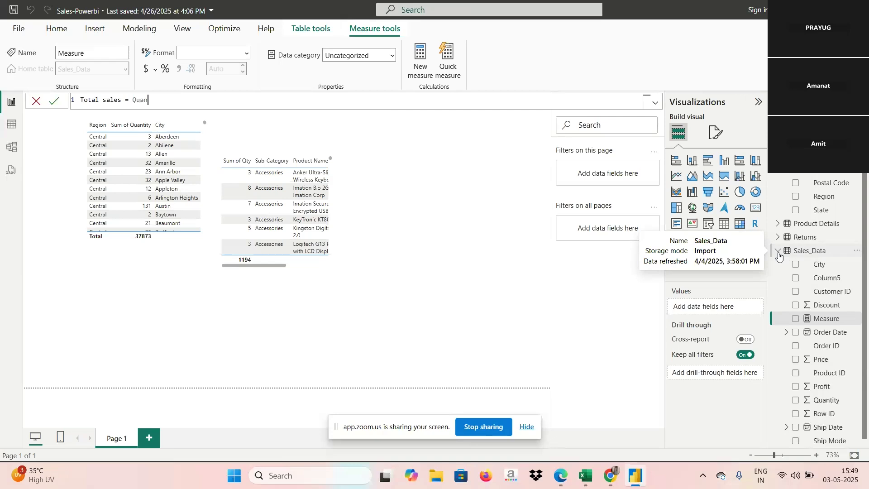
{"action": "type", "text": "tity *"}
{"action": "key", "text": "Caps_Lock"}
{"action": "type", "text": "P"}
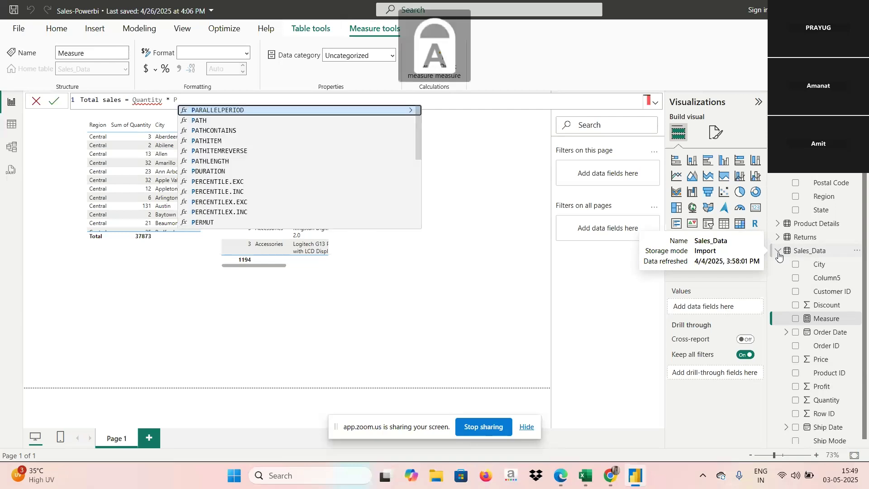
{"action": "key", "text": "Caps_Lock"}
{"action": "type", "text": "r"}
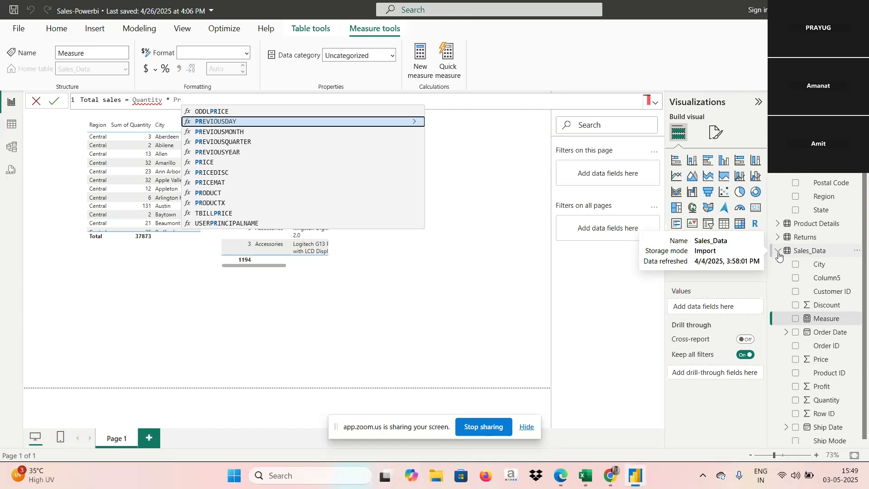
- Clear the Total sales measure's formula and discard the new measure
{"action": "key", "text": "BackSpace"}
{"action": "key", "text": "BackSpace"}
{"action": "key", "text": "BackSpace"}
{"action": "key", "text": "BackSpace"}
{"action": "key", "text": "BackSpace"}
{"action": "key", "text": "BackSpace"}
{"action": "key", "text": "BackSpace"}
{"action": "key", "text": "BackSpace"}
{"action": "key", "text": "BackSpace"}
{"action": "key", "text": "BackSpace"}
{"action": "key", "text": "BackSpace"}
{"action": "key", "text": "BackSpace"}
{"action": "key", "text": "BackSpace"}
{"action": "key", "text": "BackSpace"}
{"action": "key", "text": "BackSpace"}
{"action": "key", "text": "BackSpace"}
{"action": "key", "text": "BackSpace"}
{"action": "key", "text": "BackSpace"}
{"action": "key", "text": "BackSpace"}
{"action": "key", "text": "BackSpace"}
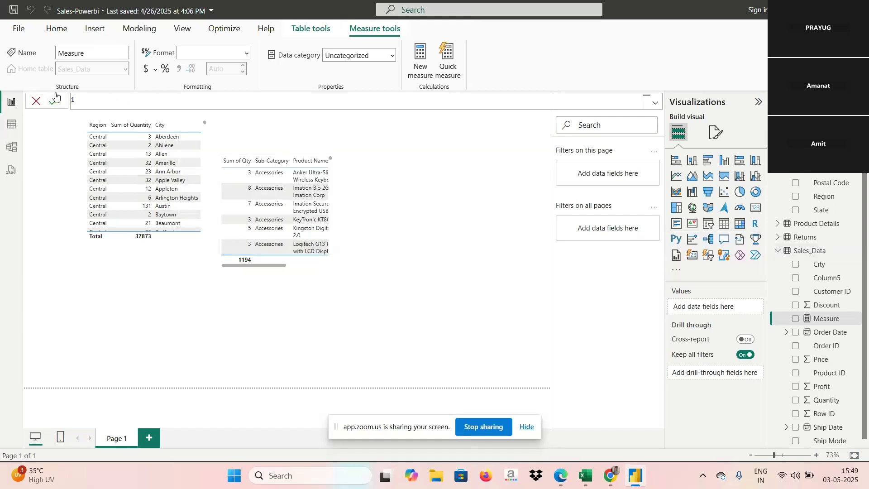
{"action": "left_click", "coordinate": [38, 100]}
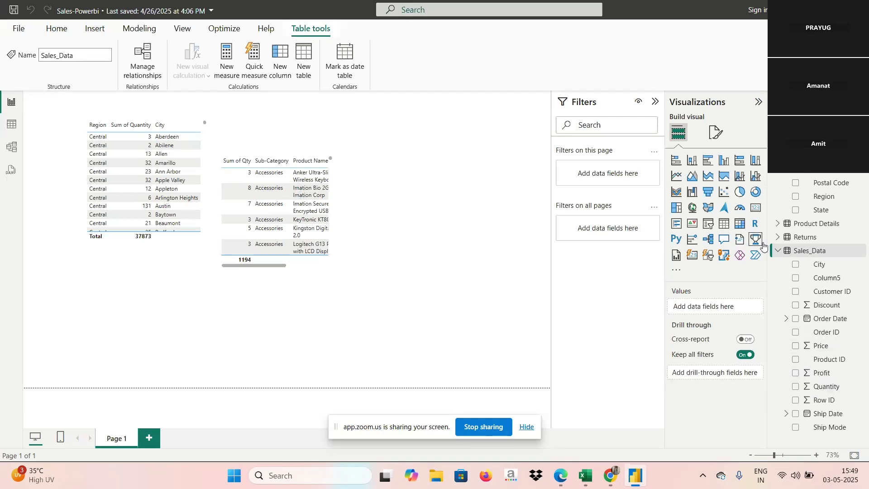
- Create another measure in the Sales_Data table, replacing its default name with Total sales
{"action": "left_click", "coordinate": [782, 250]}
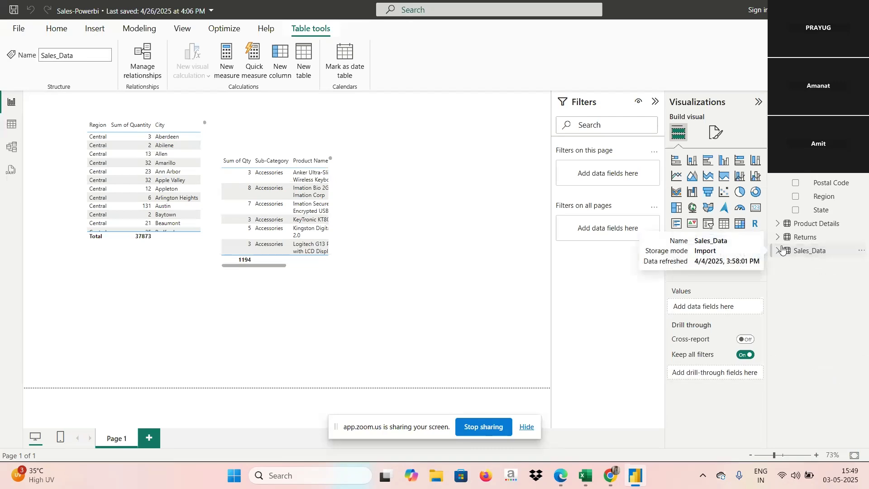
{"action": "right_click", "coordinate": [819, 250]}
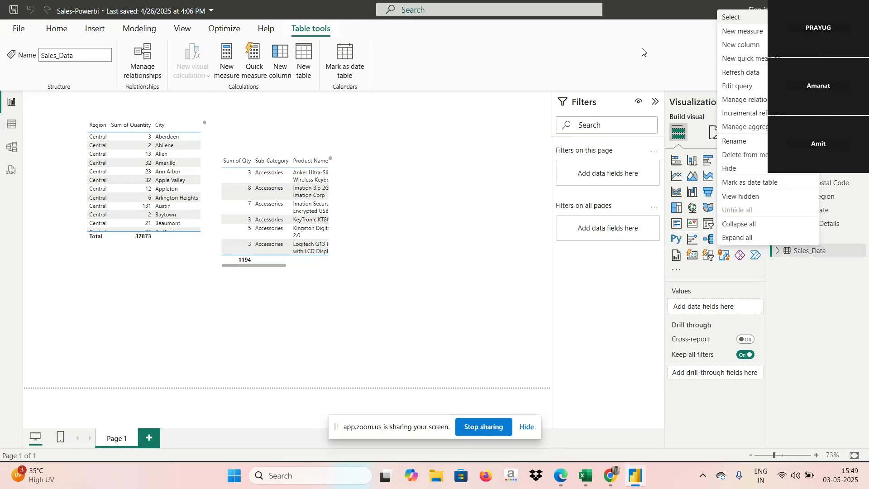
{"action": "left_click", "coordinate": [741, 34]}
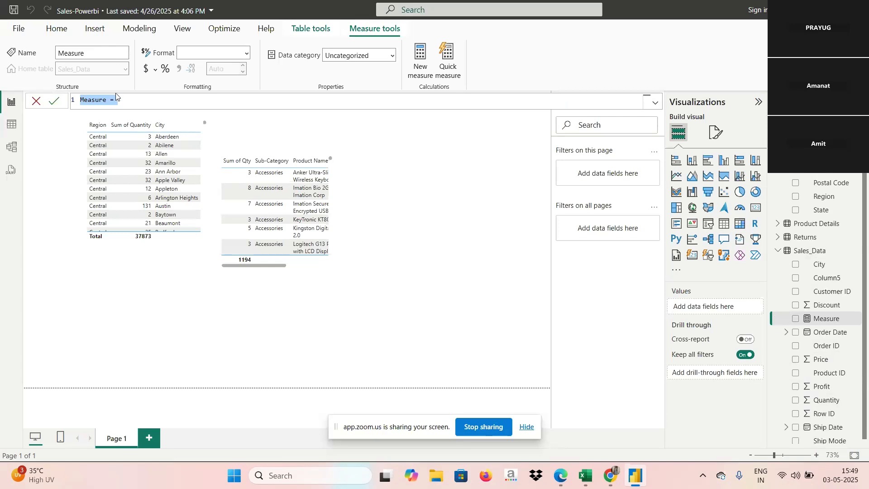
{"action": "key", "text": "Caps_Lock"}
{"action": "type", "text": "Q"}
{"action": "key", "text": "BackSpace"}
{"action": "key", "text": "Caps_Lock"}
{"action": "type", "text": "t"}
{"action": "key", "text": "Caps_Lock"}
{"action": "key", "text": "BackSpace"}
{"action": "type", "text": "T"}
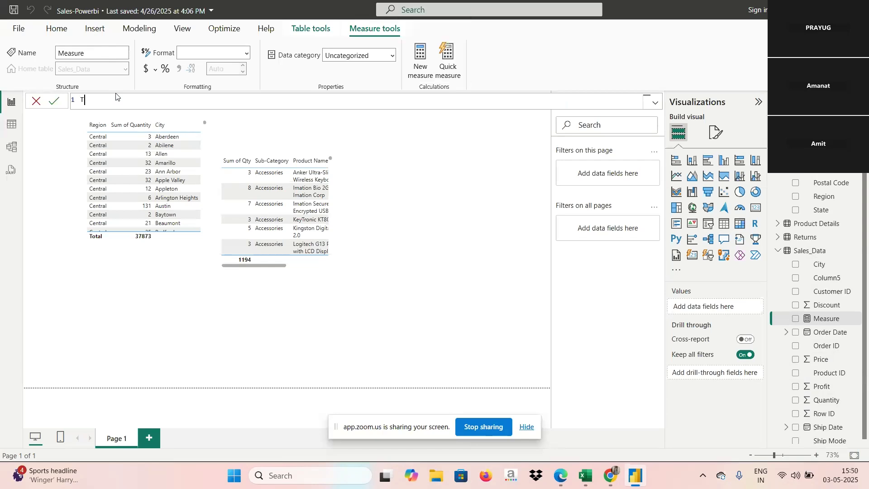
{"action": "key", "text": "Caps_Lock"}
{"action": "type", "text": "otal sales ="}
- Enter Quantity * Price as the expression of the Total sales measure
{"action": "key", "text": "Caps_Lock"}
{"action": "type", "text": "Q"}
{"action": "key", "text": "Caps_Lock"}
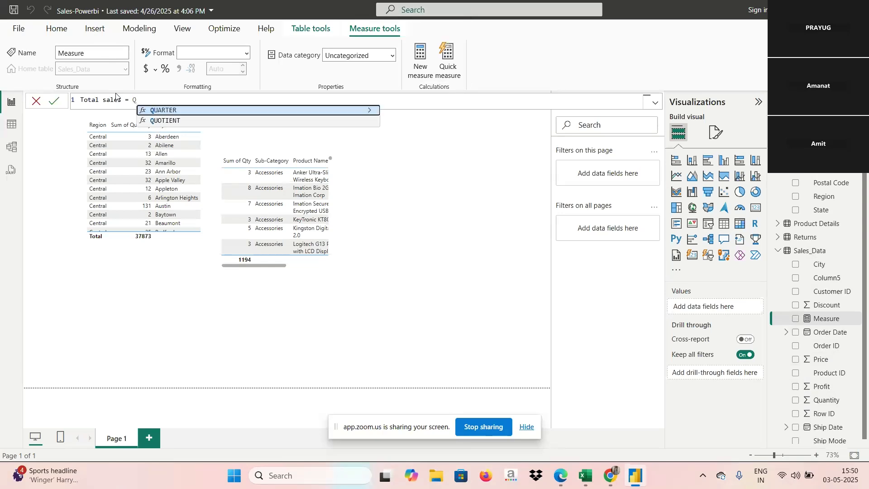
{"action": "type", "text": "ua"}
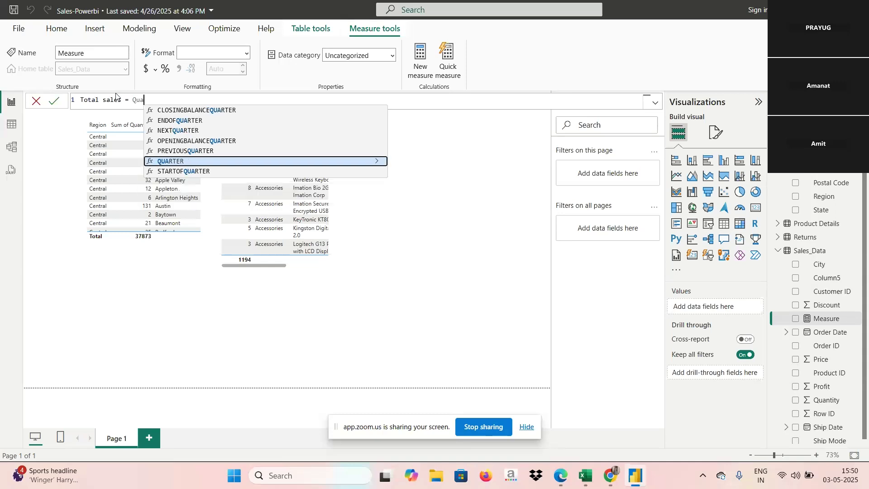
{"action": "type", "text": "n"}
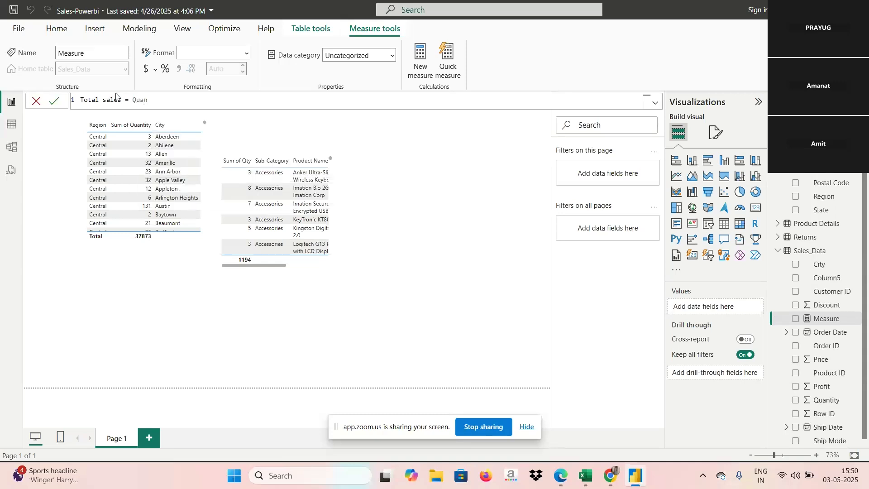
{"action": "type", "text": "tity *"}
{"action": "key", "text": "Caps_Lock"}
{"action": "type", "text": "P"}
{"action": "key", "text": "Caps_Lock"}
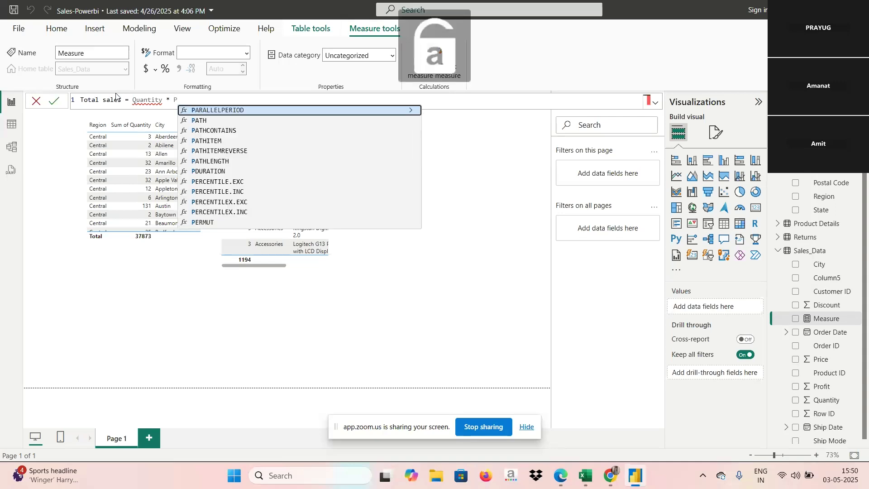
{"action": "type", "text": "rice"}
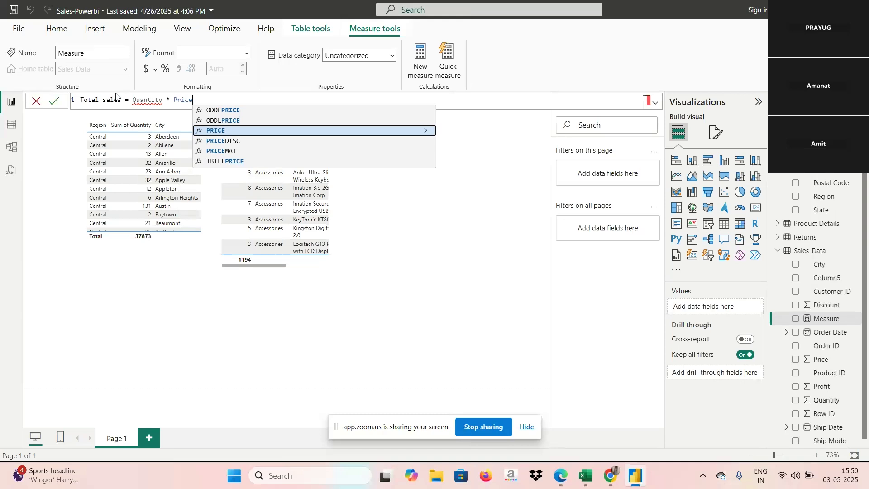
- Try the suggested PRICE function in place of the Price reference, and remove its opening parenthesis
{"action": "key", "text": "Tab"}
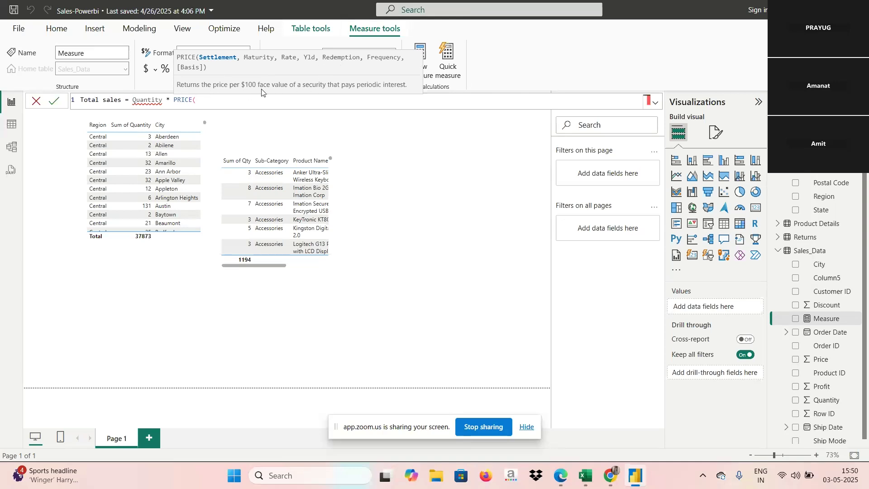
{"action": "key", "text": "BackSpace"}
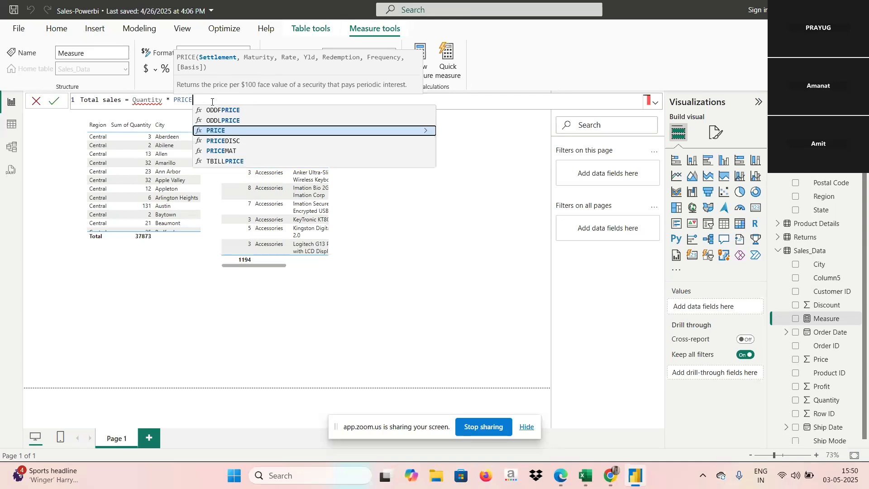
{"action": "type", "text": "("}
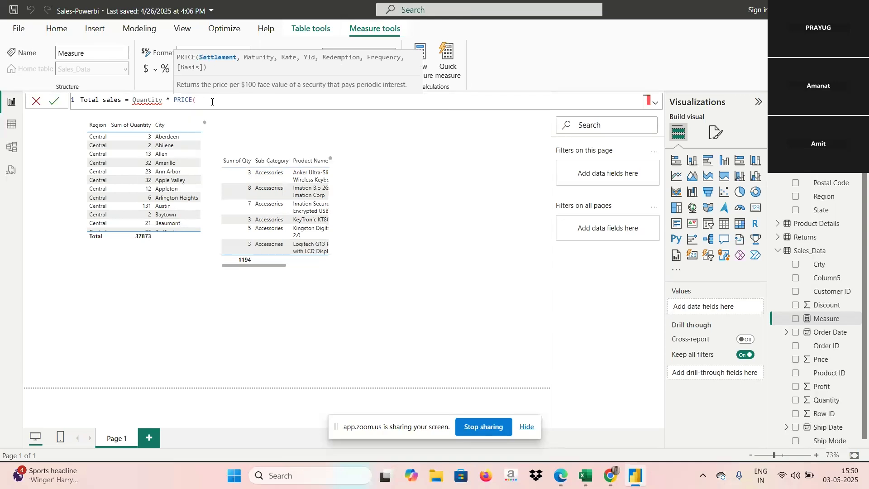
{"action": "key", "text": "BackSpace"}
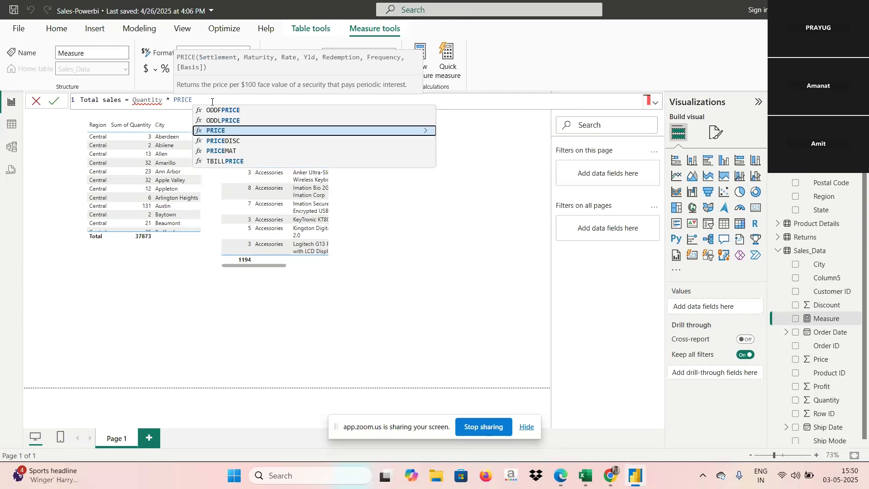
- Re-enter Price after the multiplication sign in the Total sales formula and try the suggested PRICE function again
{"action": "key", "text": "BackSpace"}
{"action": "key", "text": "BackSpace"}
{"action": "key", "text": "BackSpace"}
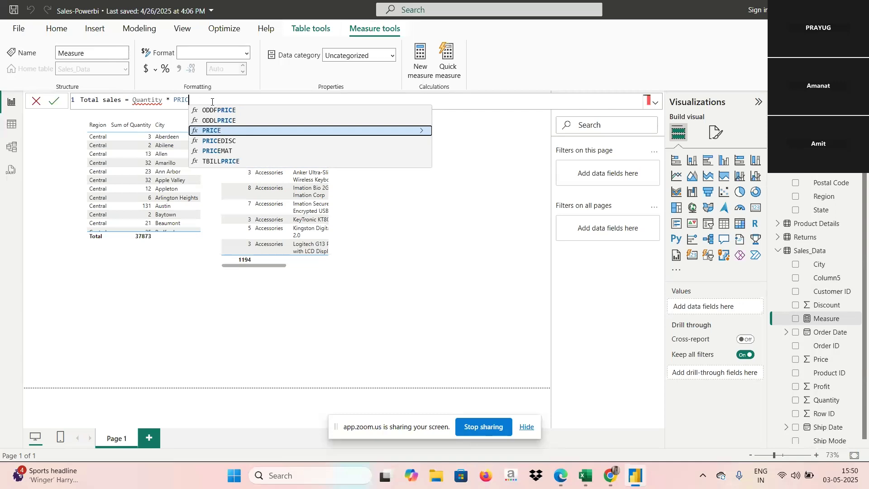
{"action": "key", "text": "BackSpace"}
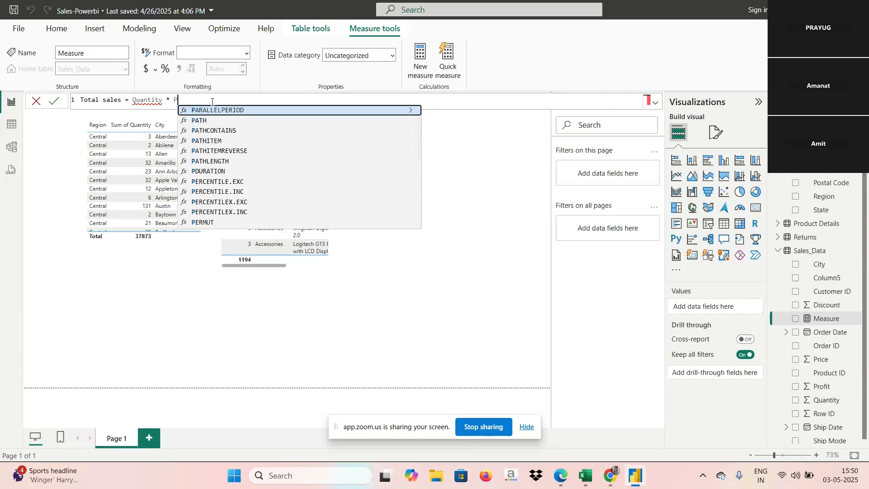
{"action": "type", "text": "r"}
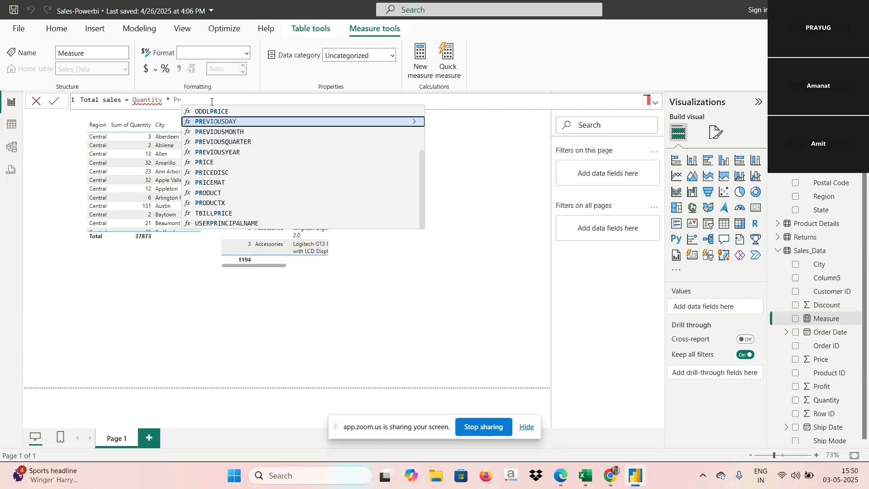
{"action": "type", "text": "icec"}
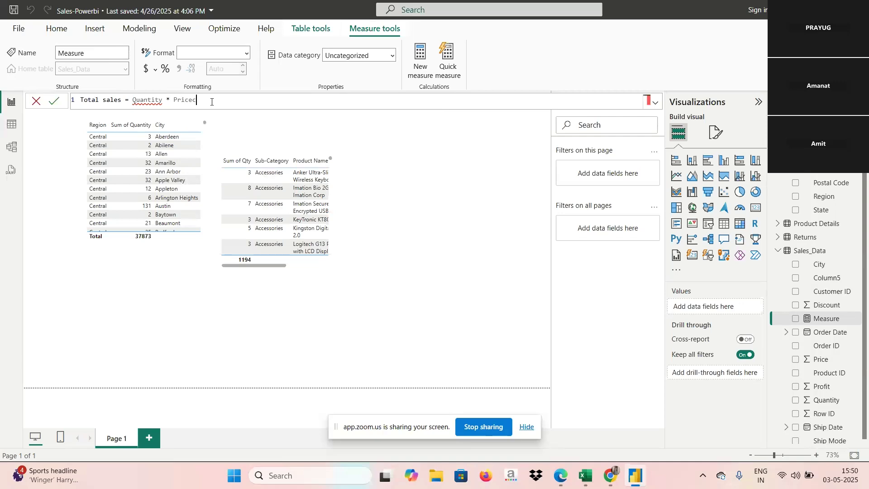
{"action": "key", "text": "BackSpace"}
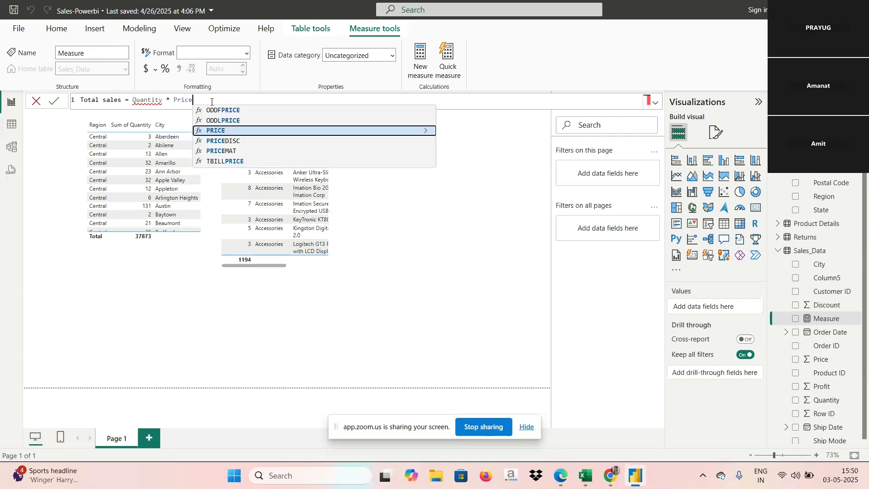
{"action": "key", "text": "Tab"}
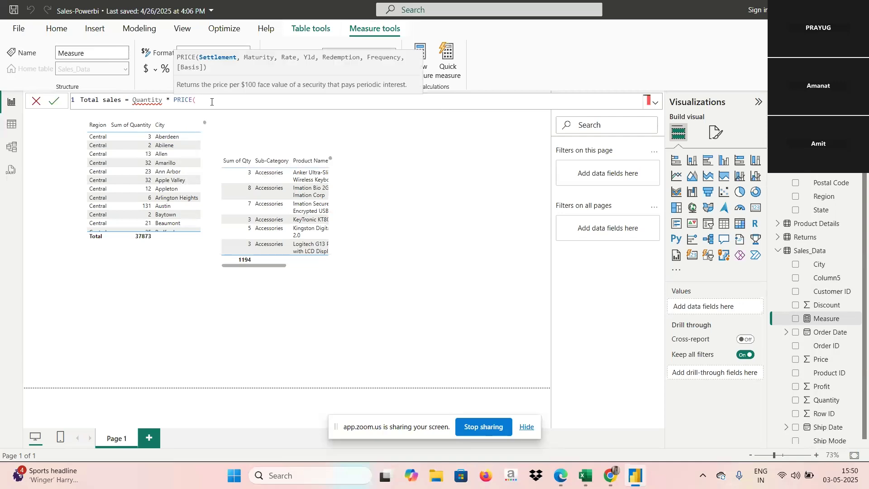
- Qualify the quantity reference in the Total sales formula with its table name as Sales_Data(Quantity)
{"action": "double_click", "coordinate": [134, 101]}
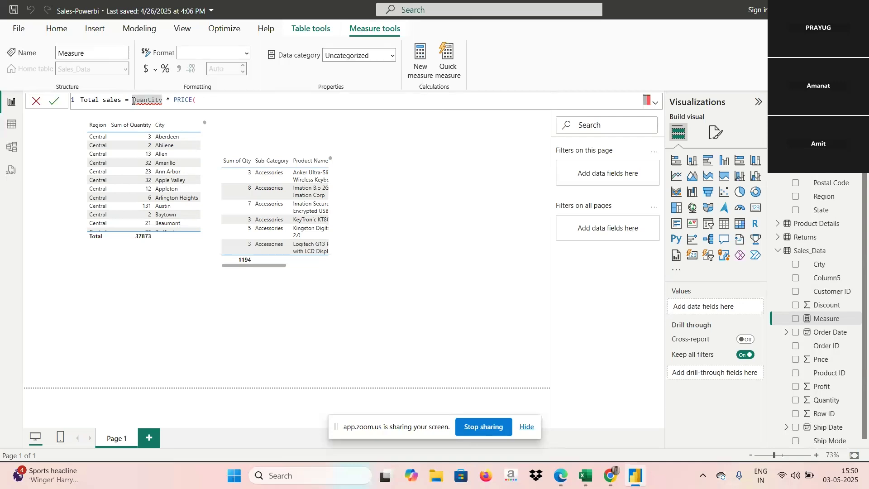
{"action": "key", "text": "Caps_Lock"}
{"action": "type", "text": "S"}
{"action": "key", "text": "Caps_Lock"}
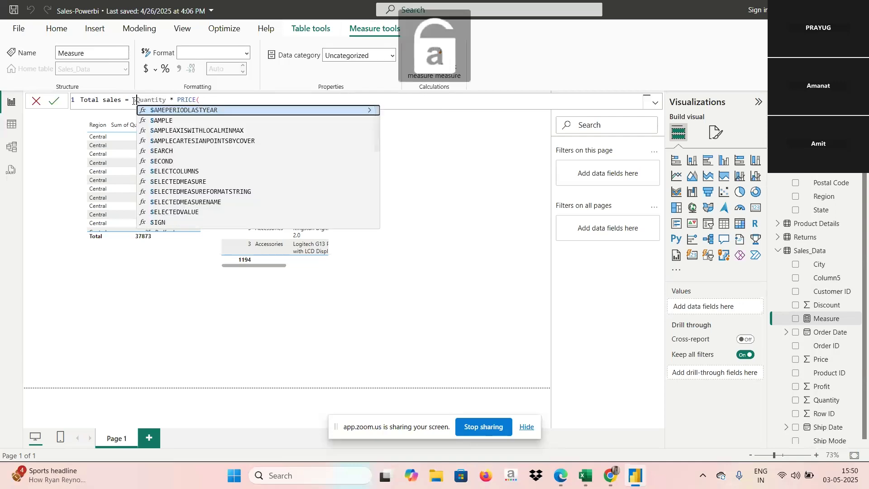
{"action": "type", "text": "ales"}
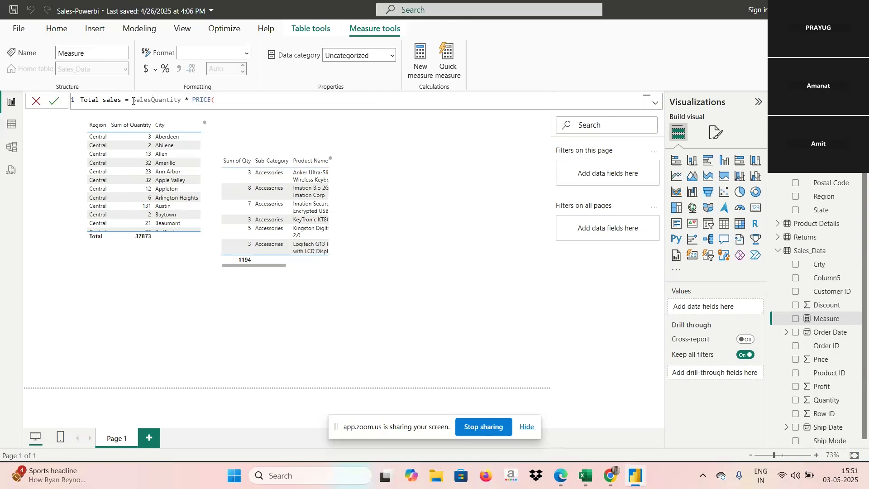
{"action": "key", "text": "BackSpace"}
{"action": "key", "text": "BackSpace"}
{"action": "key", "text": "BackSpace"}
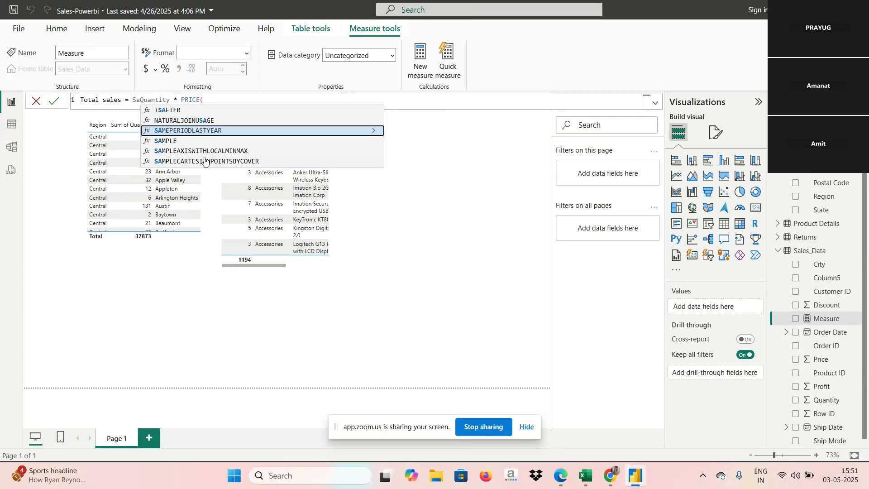
{"action": "key", "text": "Escape"}
{"action": "type", "text": "les_"}
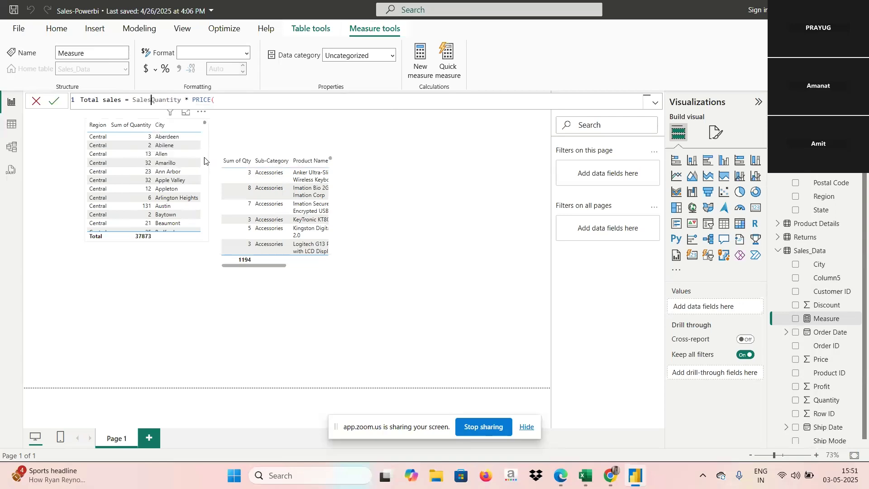
{"action": "key", "text": "Caps_Lock"}
{"action": "type", "text": "D"}
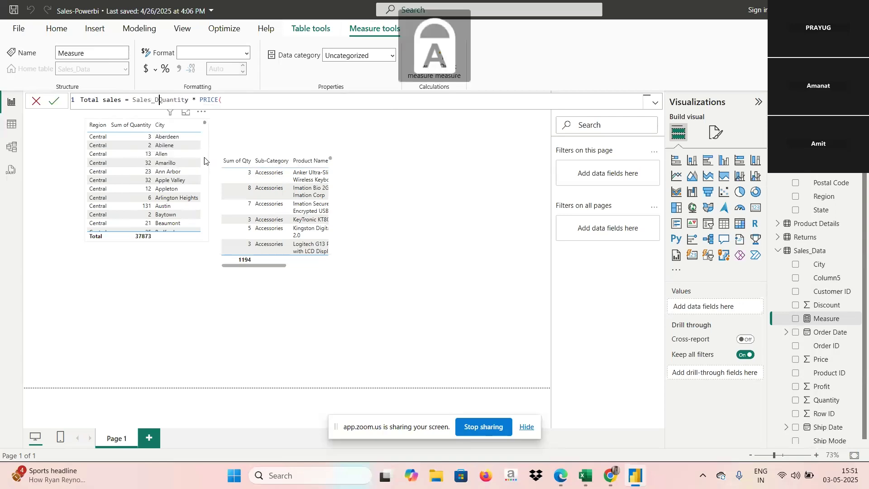
{"action": "key", "text": "Caps_Lock"}
{"action": "type", "text": "ata("}
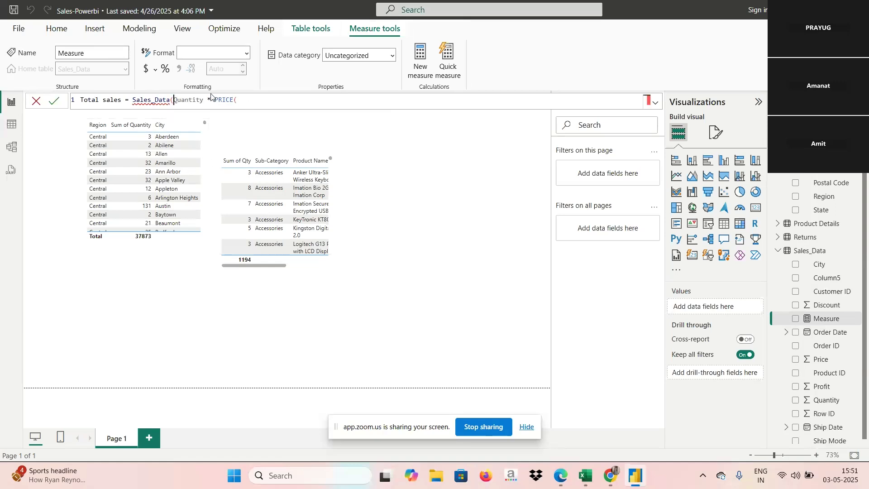
{"action": "double_click", "coordinate": [204, 100]}
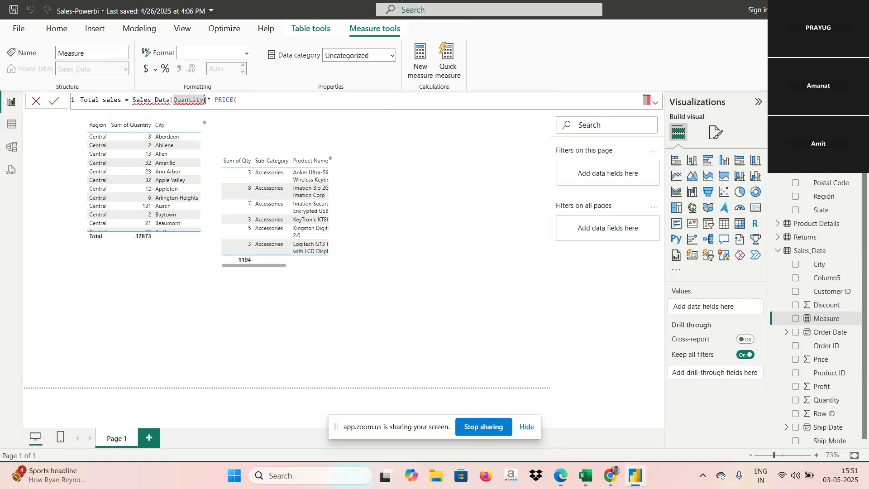
{"action": "left_click", "coordinate": [205, 100]}
{"action": "type", "text": ")"}
- Rewrite the price reference as Sales_Data(PRICE), commit the Total sales measure and leave its formula
{"action": "left_click", "coordinate": [244, 100]}
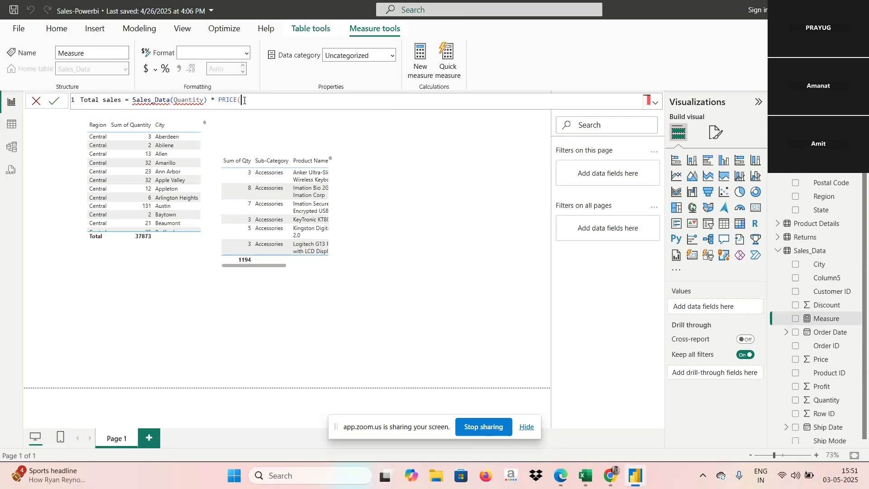
{"action": "key", "text": "BackSpace"}
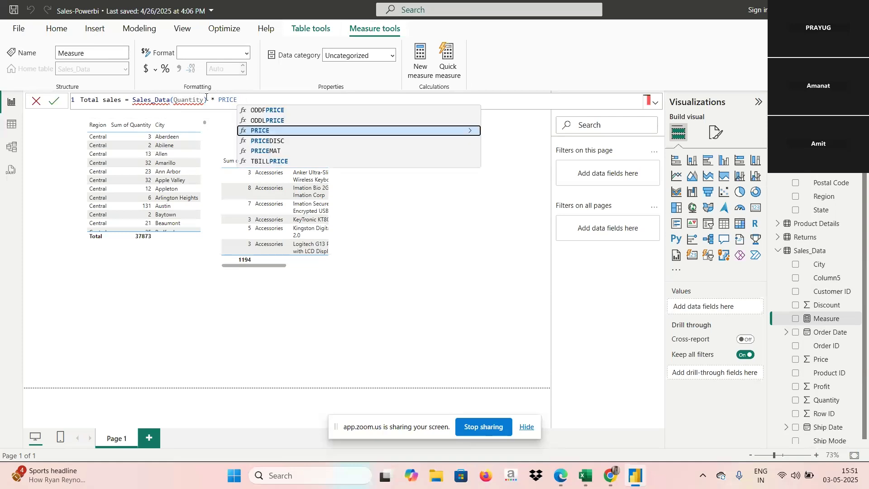
{"action": "left_click", "coordinate": [219, 99]}
{"action": "key", "text": "Caps_Lock"}
{"action": "type", "text": "S"}
{"action": "key", "text": "Caps_Lock"}
{"action": "type", "text": "ales"}
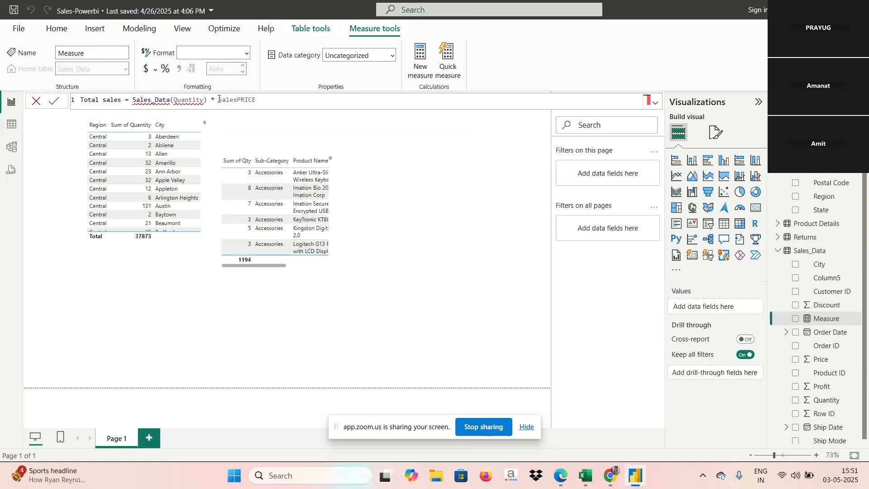
{"action": "type", "text": "("}
{"action": "key", "text": "BackSpace"}
{"action": "type", "text": "_"}
{"action": "key", "text": "Caps_Lock"}
{"action": "type", "text": "D"}
{"action": "key", "text": "Caps_Lock"}
{"action": "type", "text": "ata("}
{"action": "left_click", "coordinate": [284, 103]}
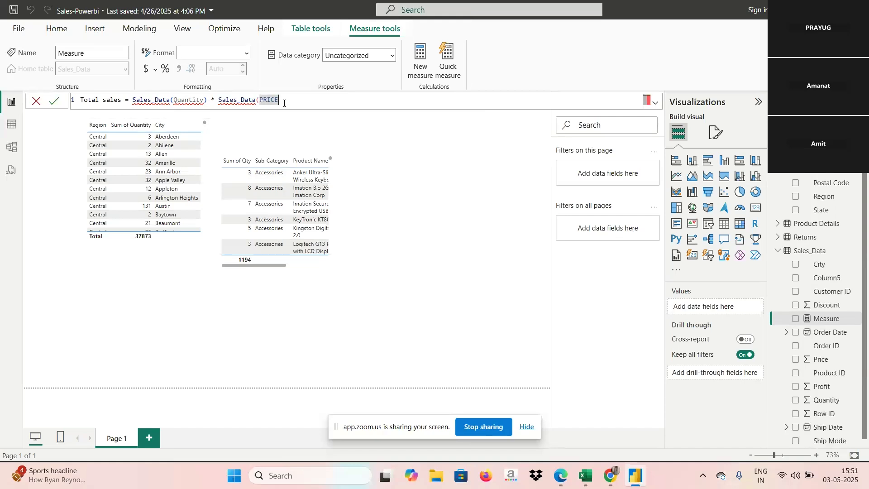
{"action": "type", "text": ")"}
{"action": "key", "text": "Return"}
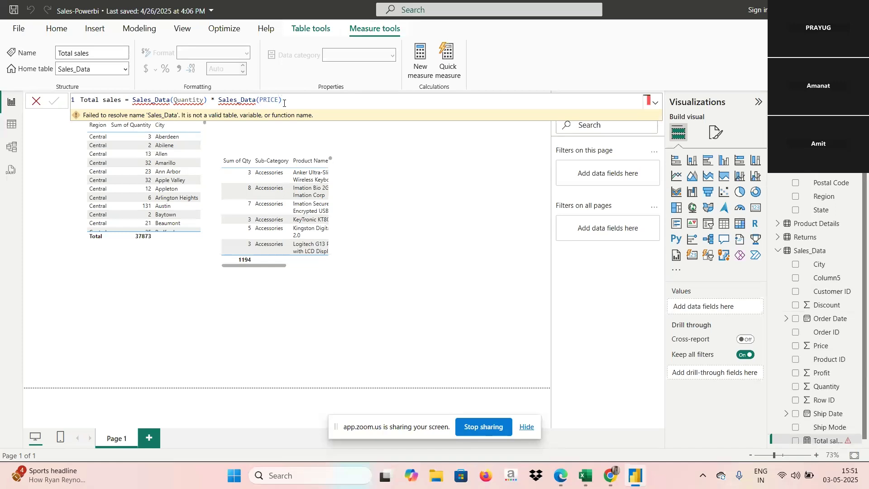
{"action": "left_click", "coordinate": [37, 102]}
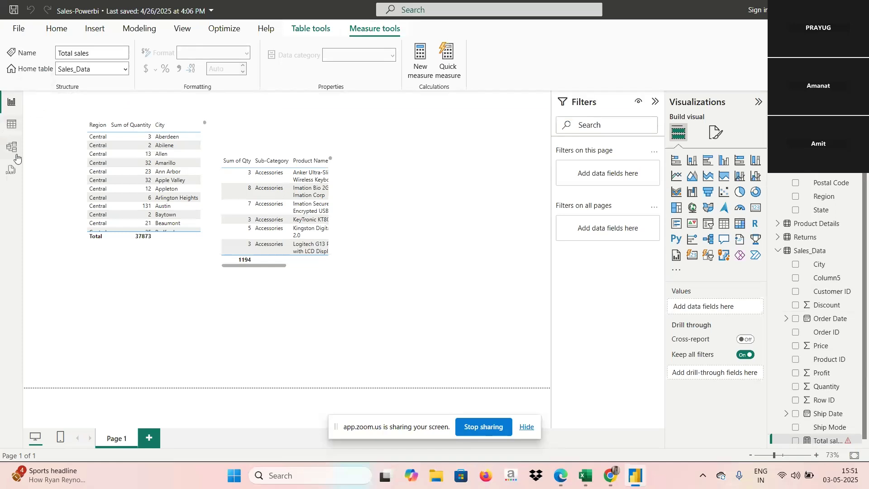
- Examine the rows and columns of the Sales_Data, Geographical, Product Details and Returns tables in the data view
{"action": "left_click", "coordinate": [11, 131]}
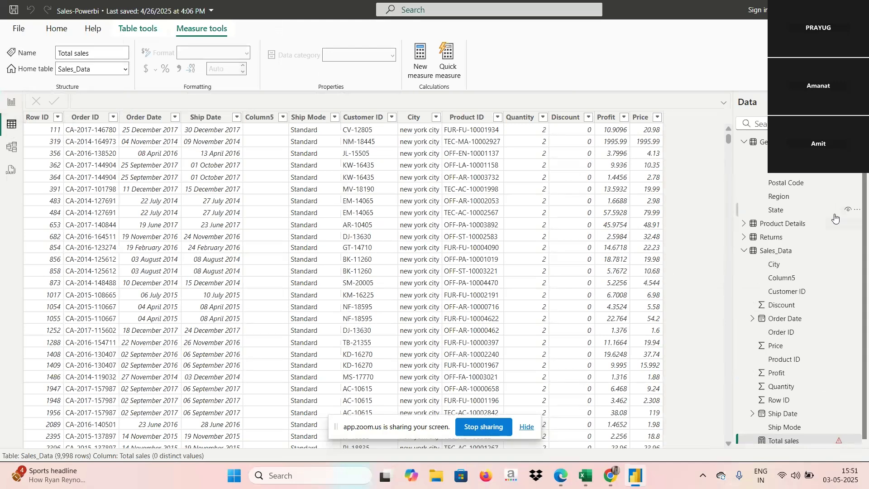
{"action": "left_click", "coordinate": [787, 251]}
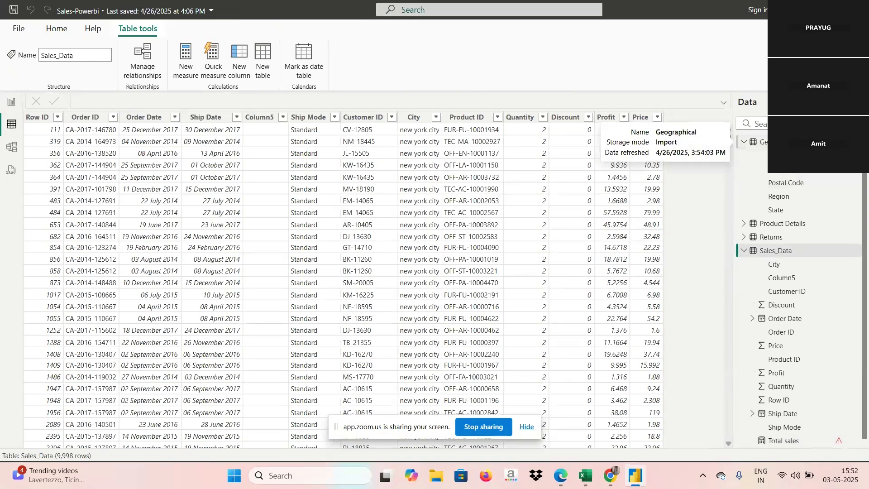
{"action": "left_click", "coordinate": [763, 142]}
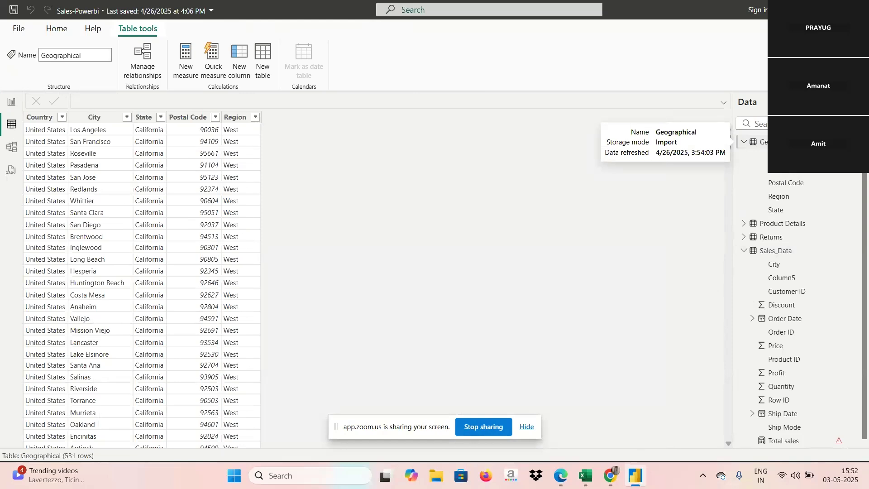
{"action": "left_click", "coordinate": [783, 223]}
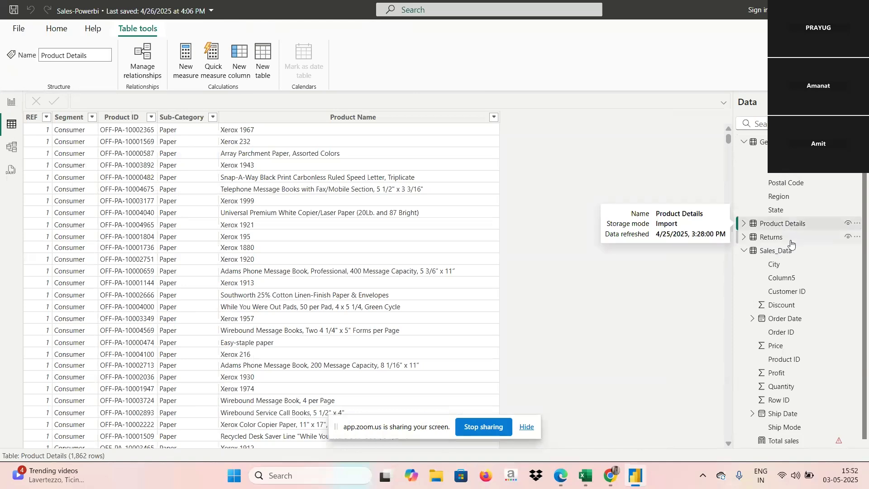
{"action": "left_click", "coordinate": [790, 243]}
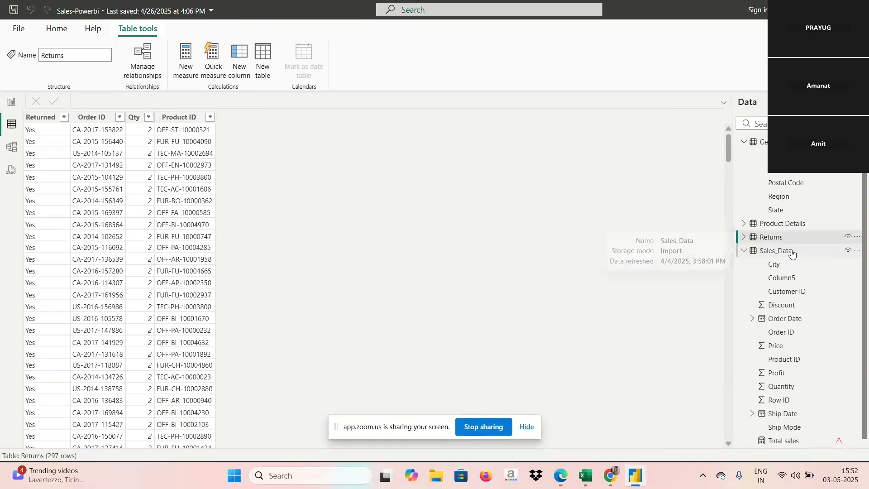
{"action": "left_click", "coordinate": [791, 254]}
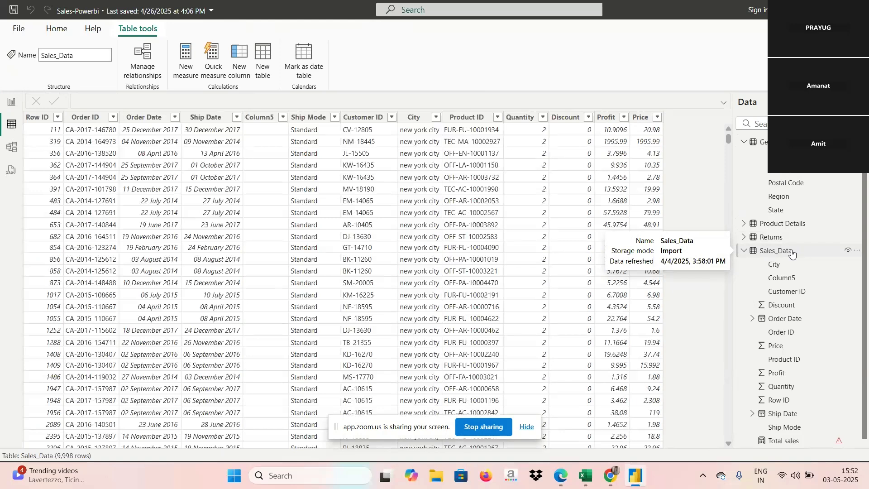
{"action": "key", "text": "Down"}
{"action": "key", "text": "Down"}
{"action": "key", "text": "Down"}
{"action": "key", "text": "Down"}
{"action": "key", "text": "Down"}
{"action": "key", "text": "Down"}
{"action": "key", "text": "Down"}
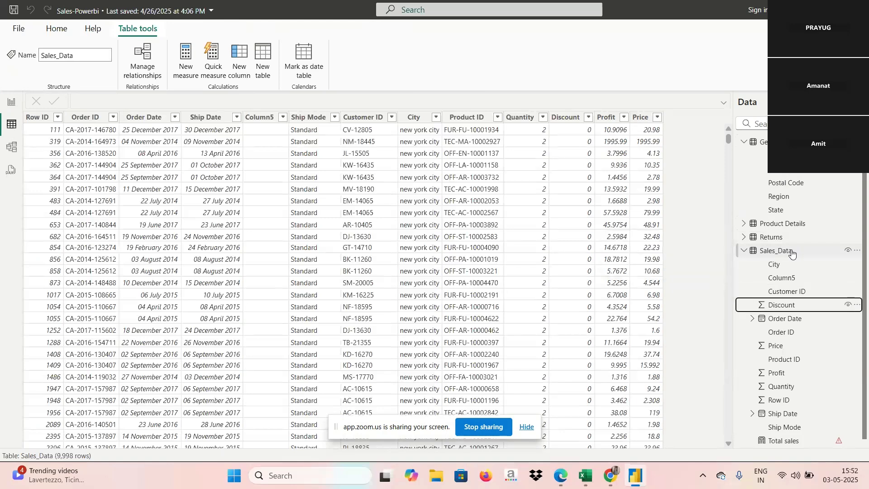
{"action": "left_click", "coordinate": [785, 251]}
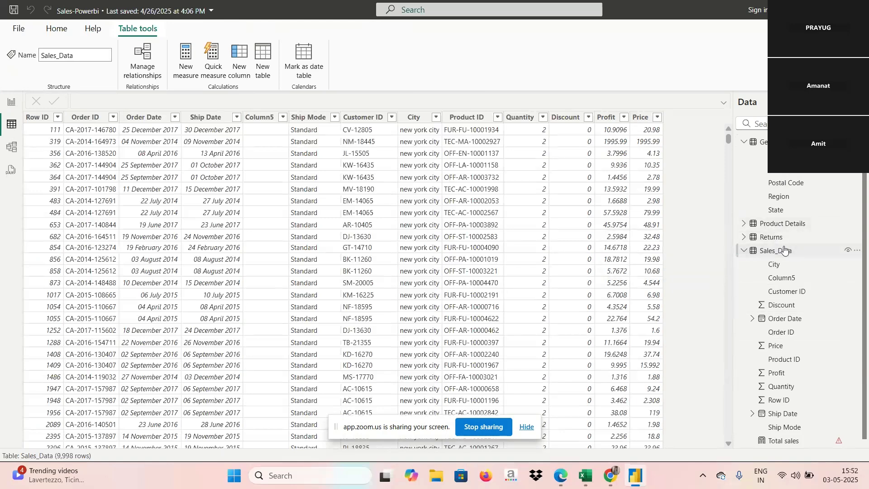
{"action": "left_click", "coordinate": [856, 251]}
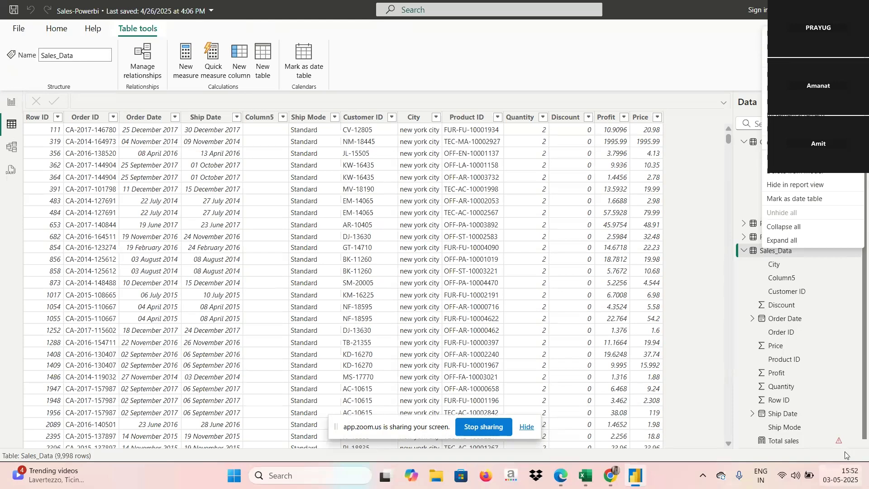
- Delete the Total sales measure from the Sales_Data table in the model
{"action": "left_click", "coordinate": [864, 444]}
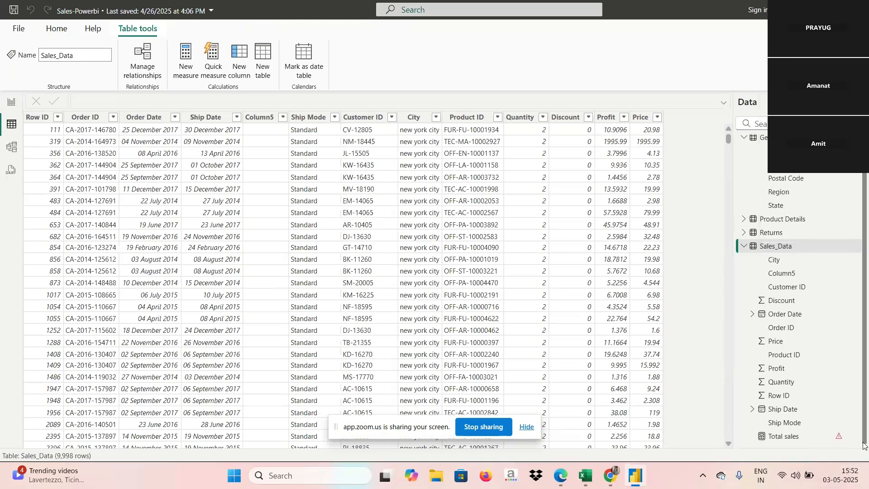
{"action": "left_click", "coordinate": [784, 441]}
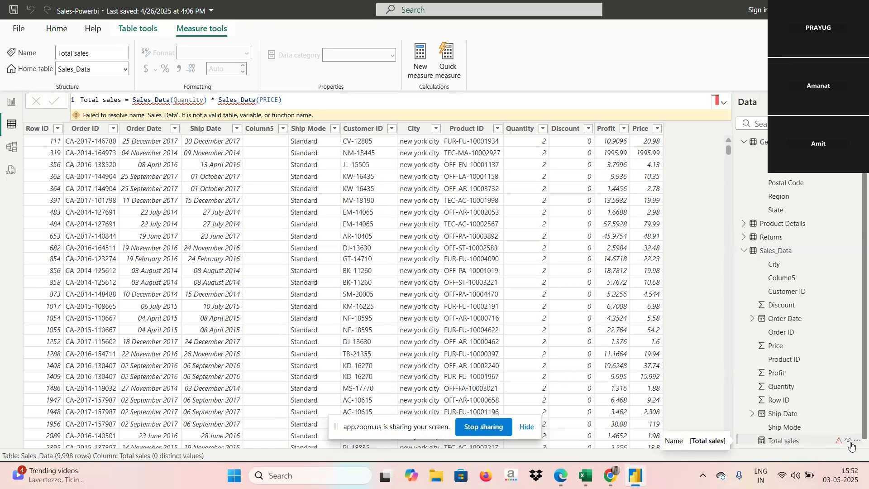
{"action": "left_click", "coordinate": [858, 445]}
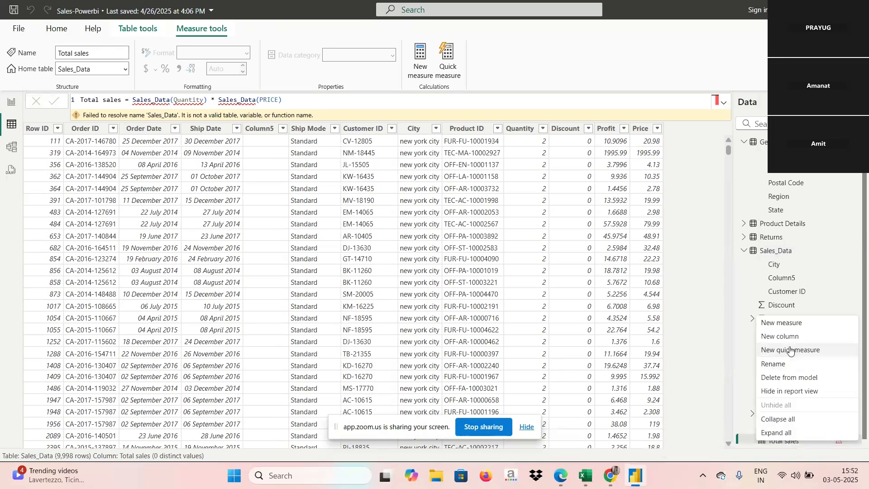
{"action": "left_click", "coordinate": [791, 377]}
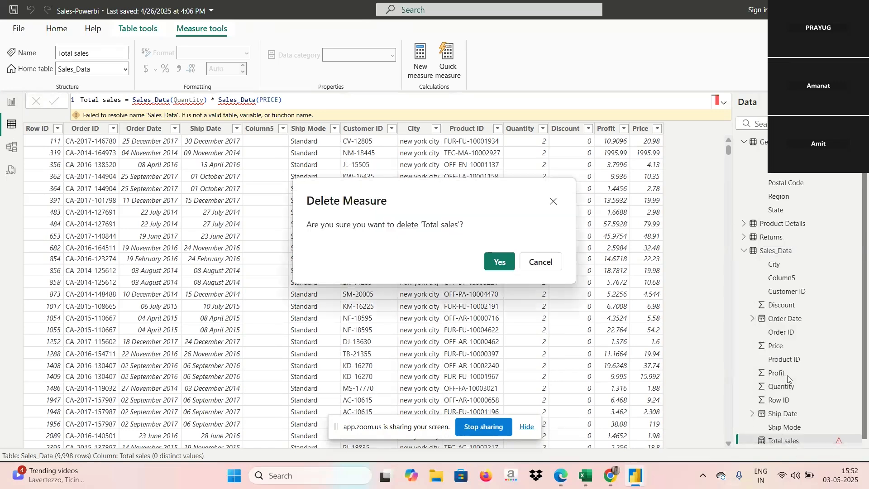
{"action": "left_click", "coordinate": [498, 266]}
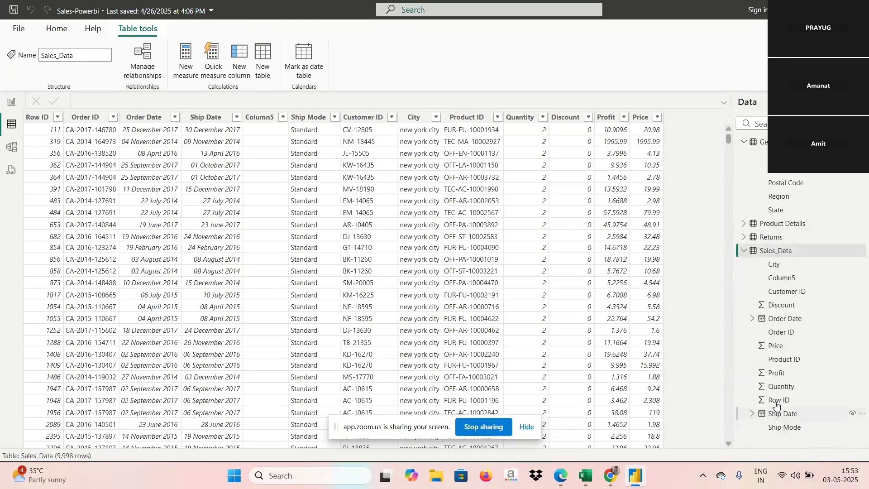
{"action": "right_click", "coordinate": [784, 255]}
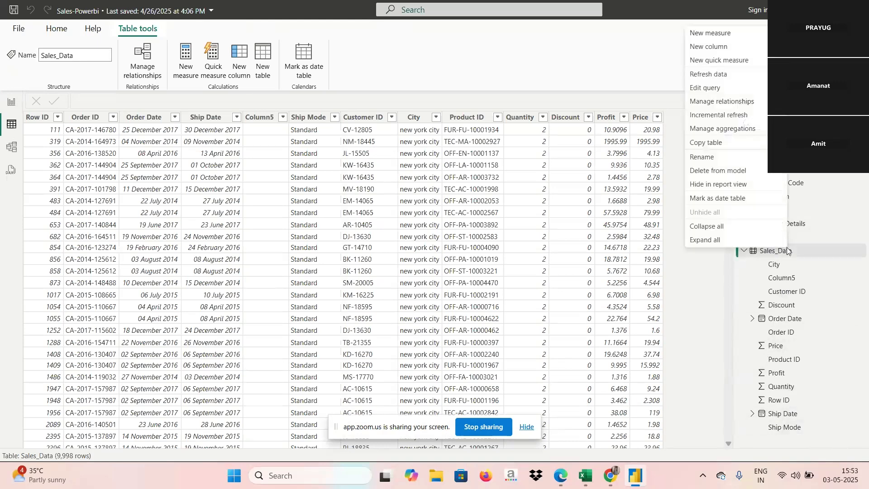
{"action": "left_click", "coordinate": [706, 33]}
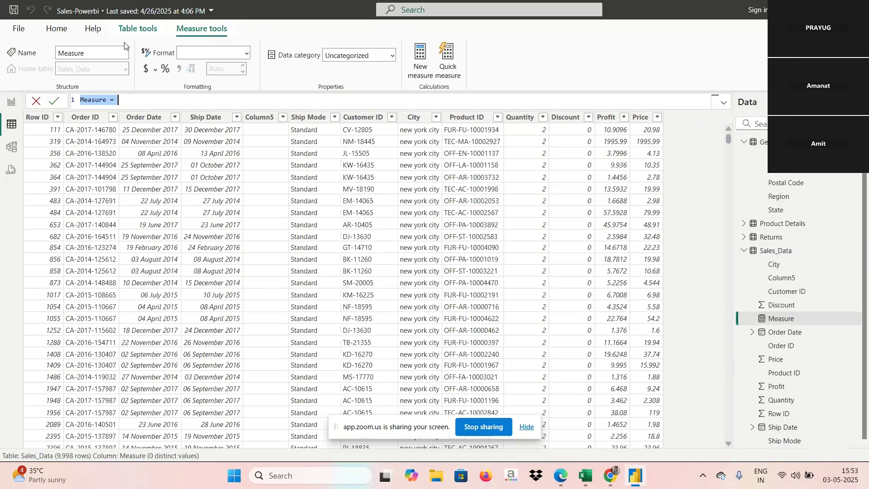
{"action": "left_click", "coordinate": [130, 97]}
{"action": "type", "text": "qu"}
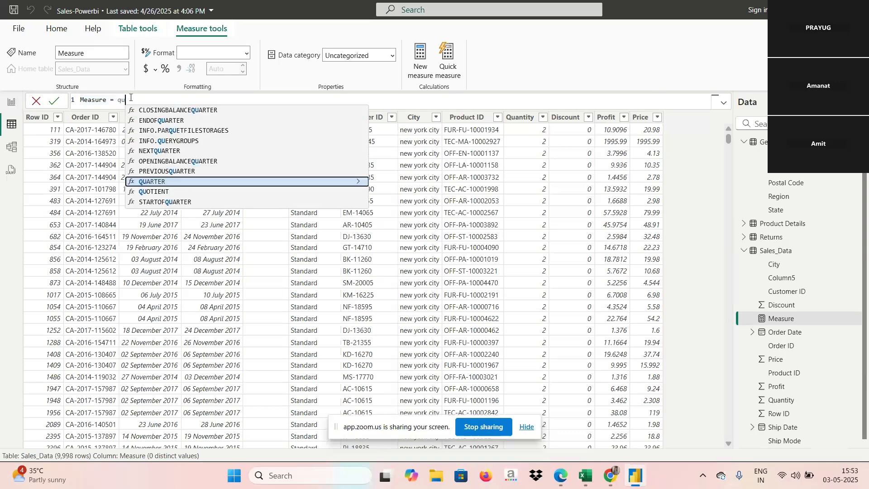
{"action": "type", "text": "a"}
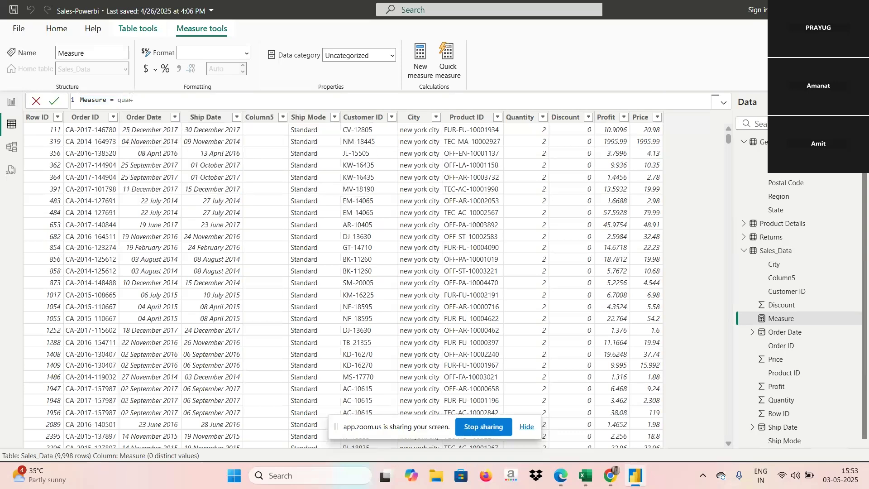
{"action": "type", "text": "ntity"}
{"action": "key", "text": "BackSpace"}
{"action": "key", "text": "BackSpace"}
{"action": "key", "text": "BackSpace"}
{"action": "key", "text": "BackSpace"}
{"action": "key", "text": "BackSpace"}
{"action": "key", "text": "BackSpace"}
{"action": "key", "text": "BackSpace"}
{"action": "key", "text": "BackSpace"}
{"action": "key", "text": "BackSpace"}
{"action": "key", "text": "BackSpace"}
{"action": "key", "text": "BackSpace"}
{"action": "key", "text": "BackSpace"}
{"action": "key", "text": "BackSpace"}
{"action": "key", "text": "BackSpace"}
{"action": "key", "text": "BackSpace"}
{"action": "key", "text": "BackSpace"}
{"action": "key", "text": "BackSpace"}
{"action": "key", "text": "BackSpace"}
{"action": "left_click", "coordinate": [36, 101]}
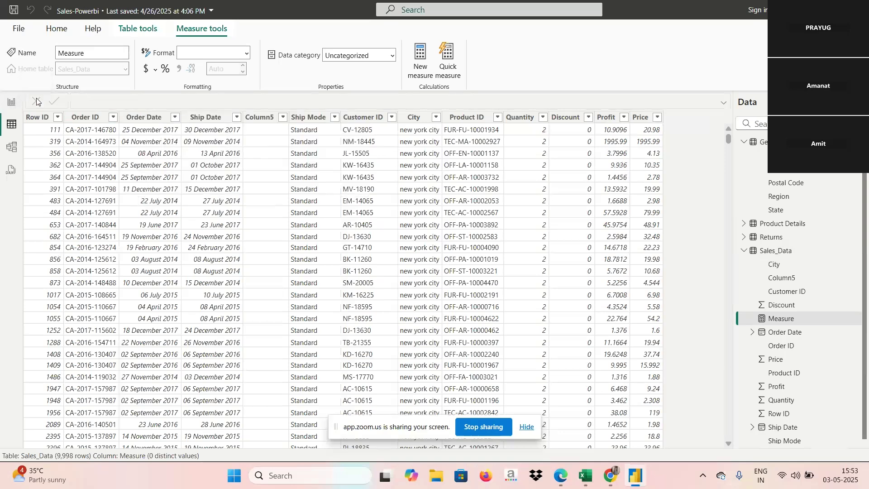
- Start a quick measure on the Sales_Data table and review the categories of calculations it offers
{"action": "right_click", "coordinate": [806, 256]}
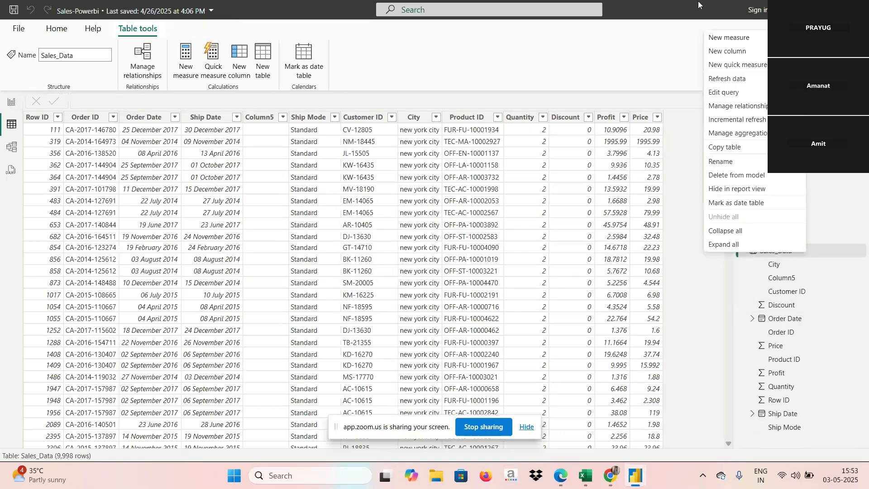
{"action": "left_click", "coordinate": [725, 66]}
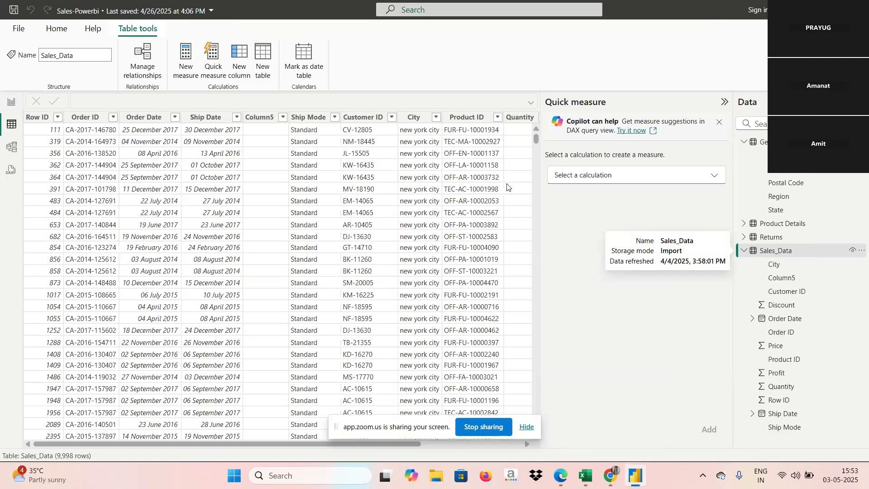
{"action": "left_click", "coordinate": [715, 178]}
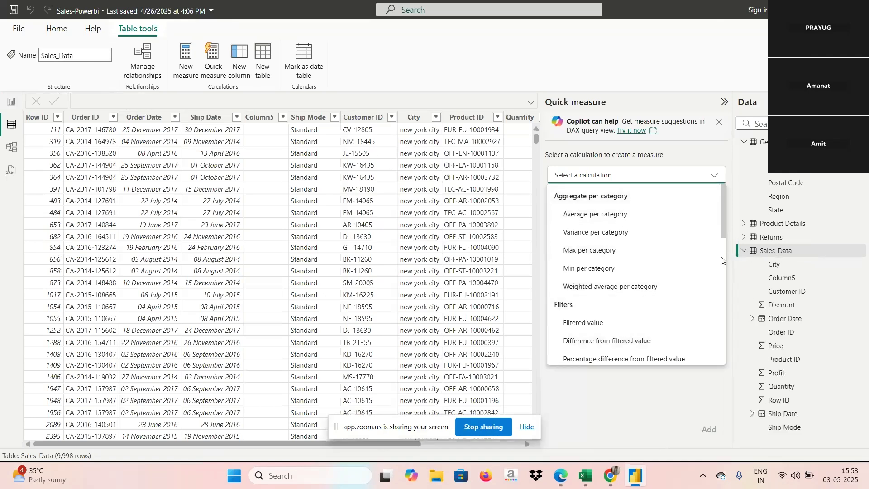
{"action": "left_click", "coordinate": [723, 245]}
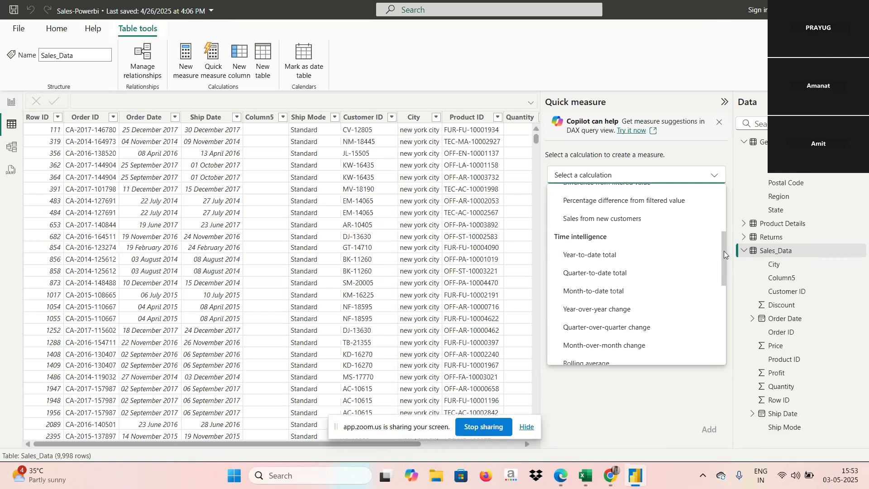
{"action": "left_click", "coordinate": [724, 306]}
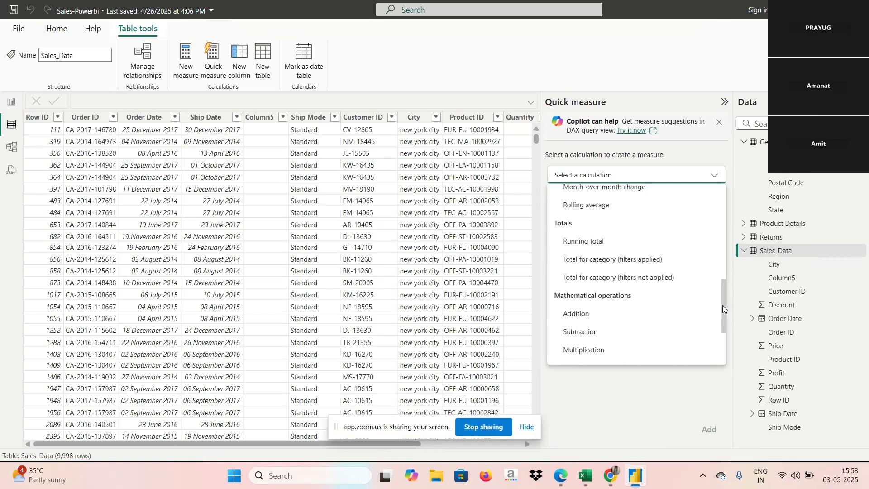
{"action": "left_click", "coordinate": [722, 343]}
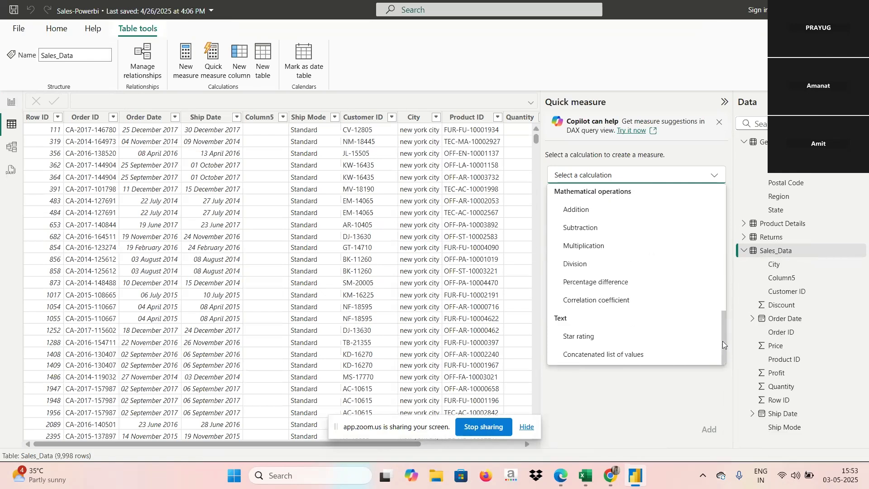
{"action": "left_click", "coordinate": [723, 199]}
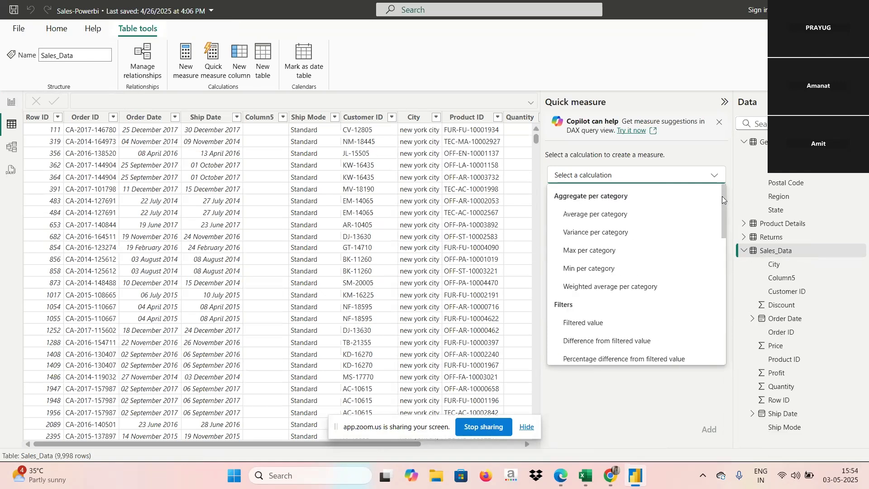
- Try the Average per category calculation and list the Sales_Data fields available for its base value
{"action": "left_click", "coordinate": [594, 215]}
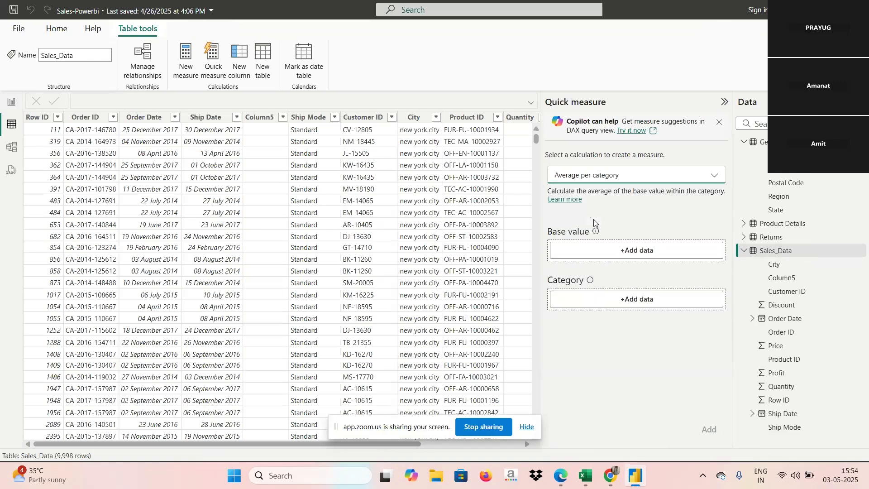
{"action": "left_click", "coordinate": [629, 253]}
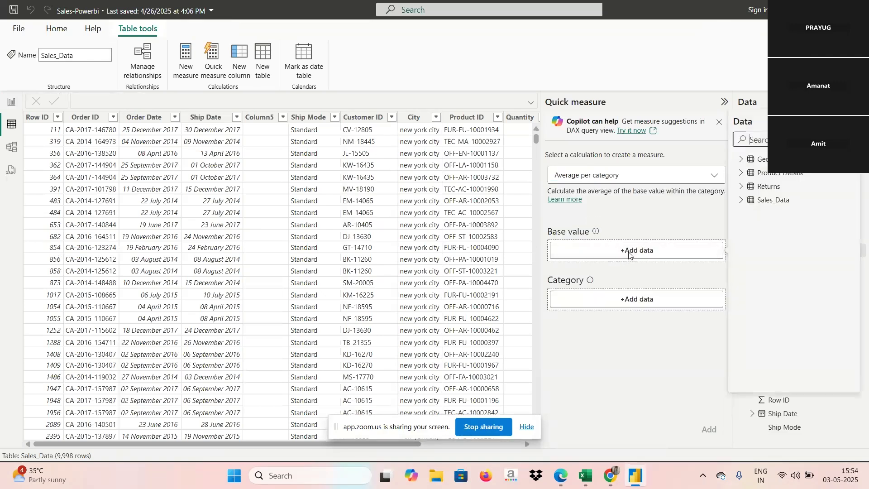
{"action": "left_click", "coordinate": [745, 202]}
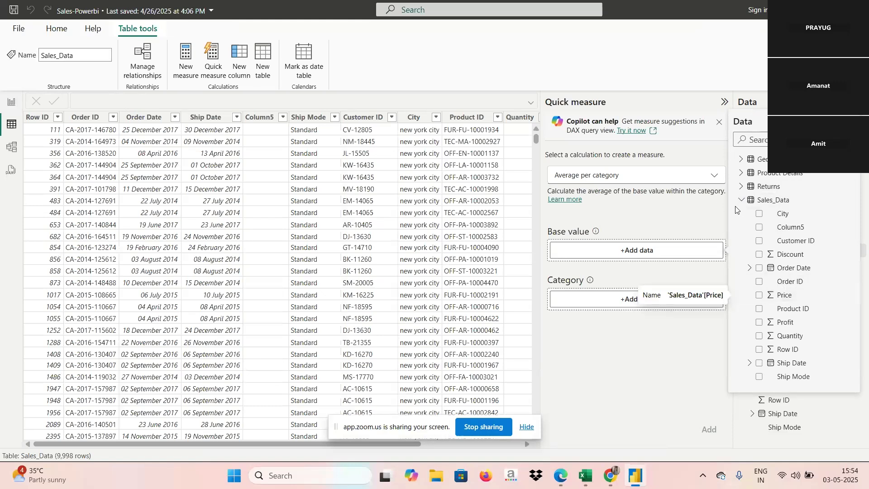
- Set the quick measure's calculation to Multiplication with Quantity from Sales_Data as its base value
{"action": "left_click", "coordinate": [714, 177]}
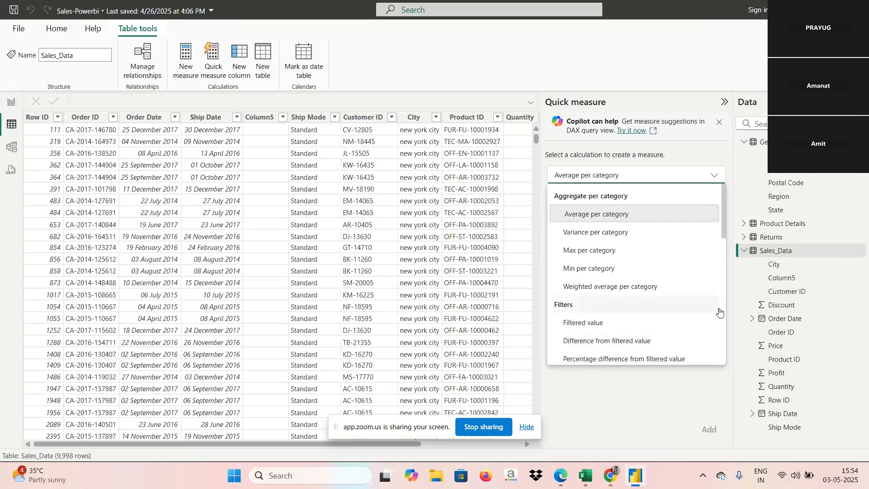
{"action": "scroll", "coordinate": [722, 310], "scroll_direction": "down", "scroll_amount": 3}
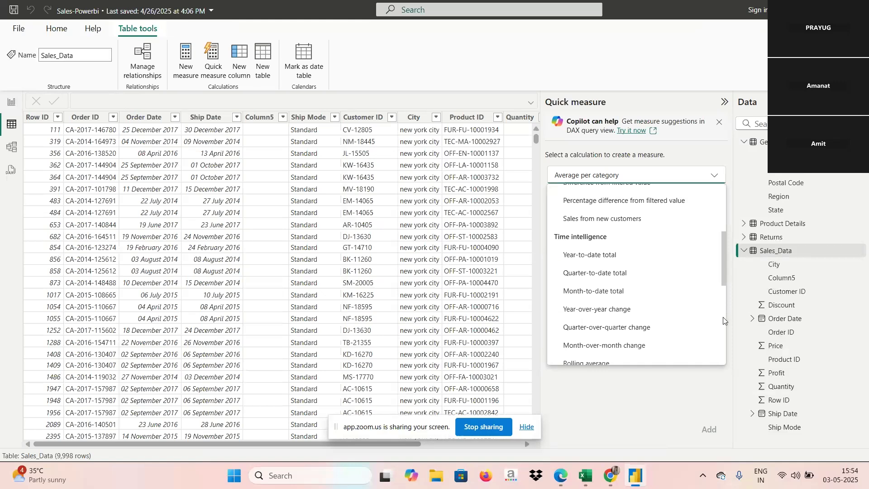
{"action": "scroll", "coordinate": [723, 321], "scroll_direction": "down", "scroll_amount": 3}
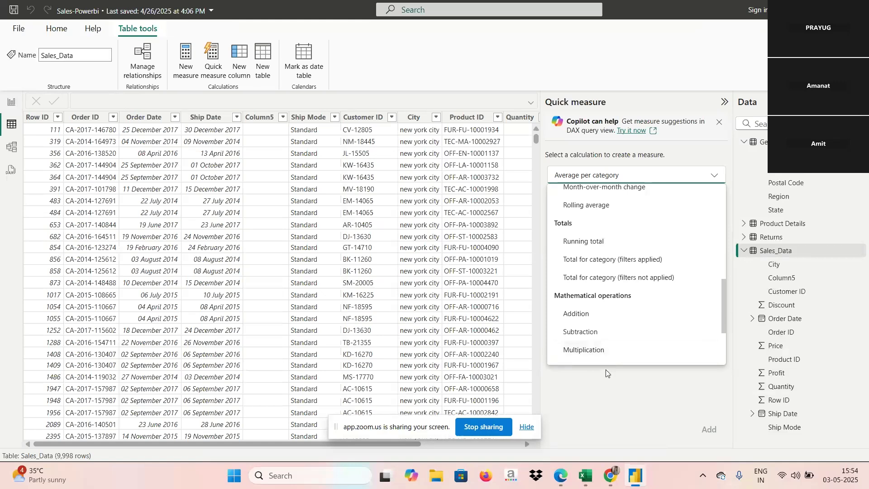
{"action": "left_click", "coordinate": [613, 351]}
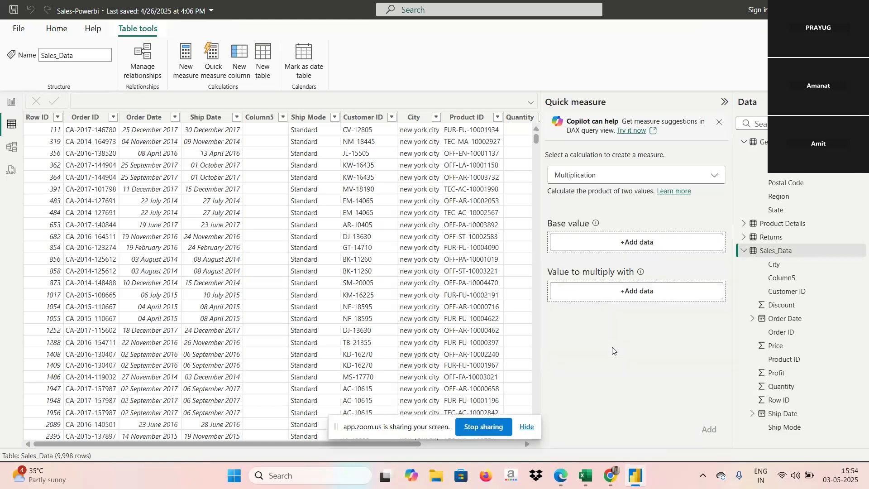
{"action": "left_click", "coordinate": [650, 242]}
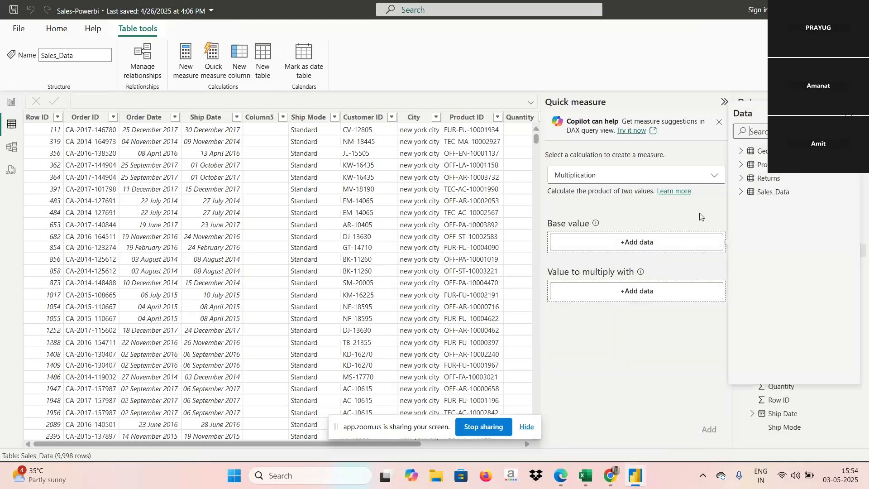
{"action": "left_click", "coordinate": [741, 192]}
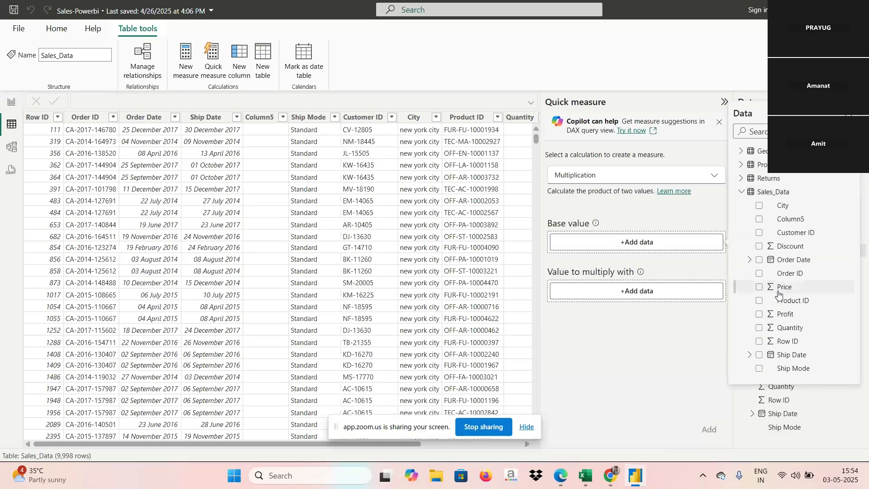
{"action": "left_click", "coordinate": [791, 329]}
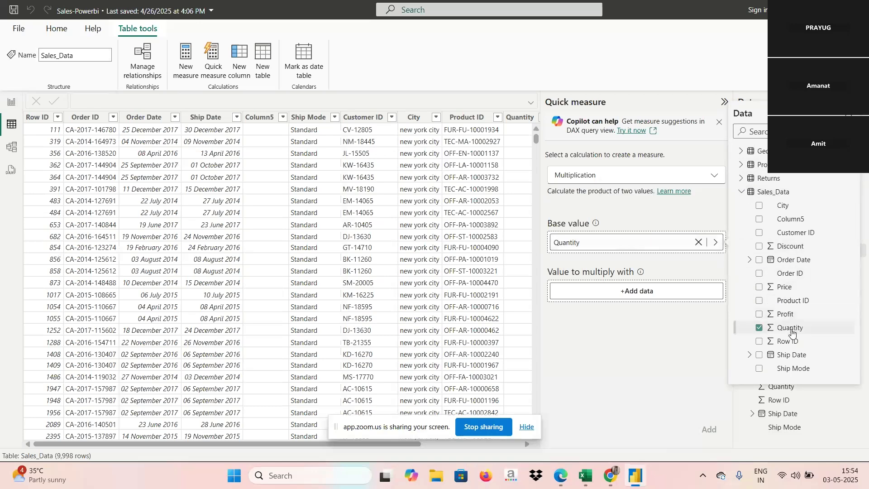
- Set the quick measure's value to multiply with to Price from Sales_Data
{"action": "left_click", "coordinate": [670, 296]}
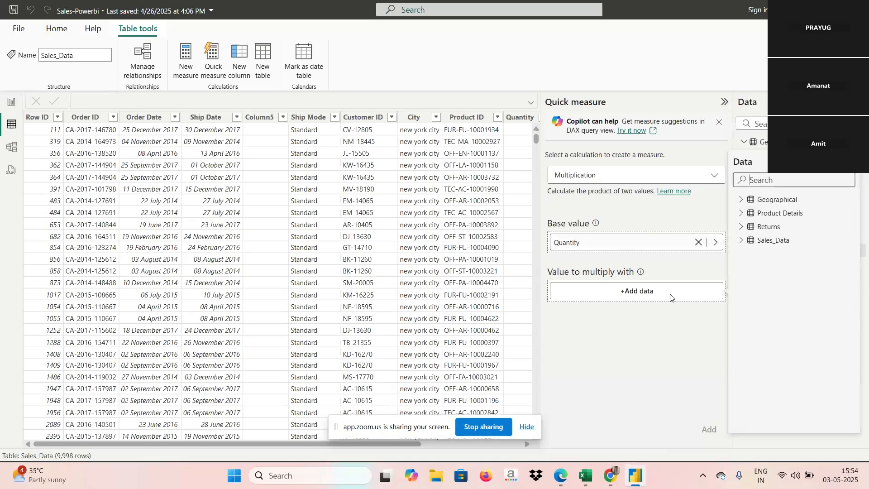
{"action": "left_click", "coordinate": [742, 241]}
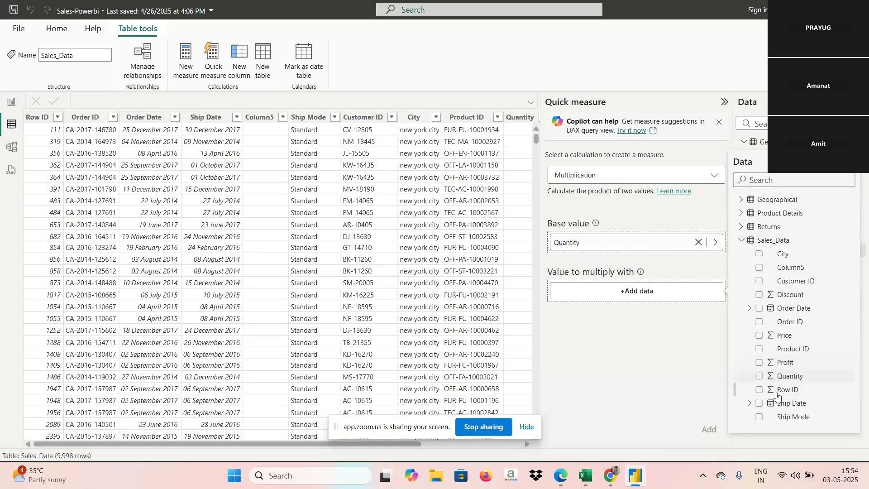
{"action": "left_click", "coordinate": [780, 327]}
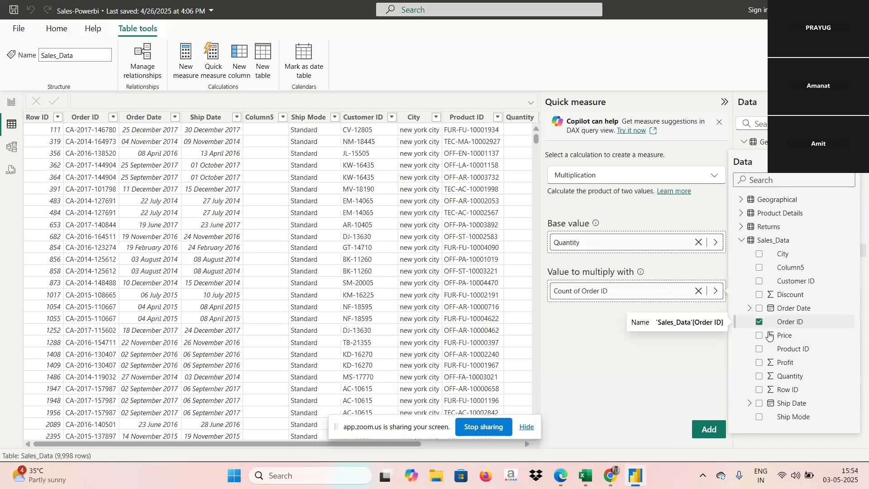
{"action": "left_click", "coordinate": [759, 335]}
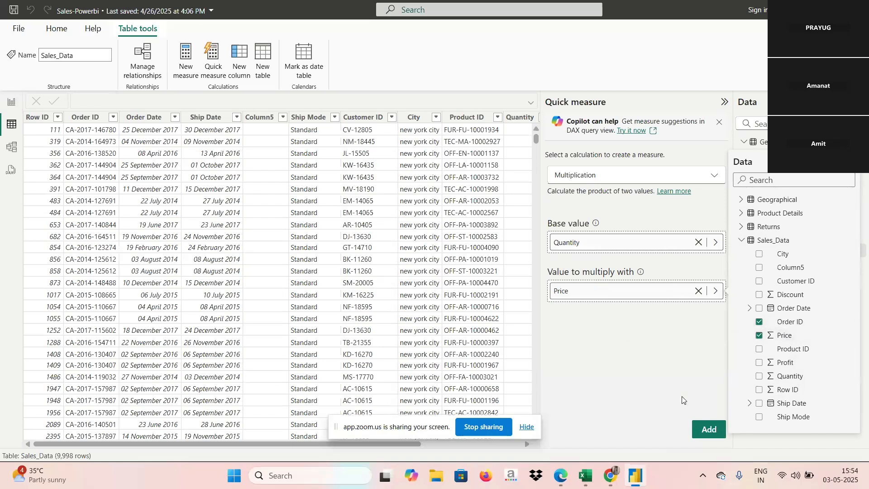
- Add the Quantity by Price multiplication measure to Sales_Data twice and dismiss the Copilot suggestion
{"action": "left_click", "coordinate": [714, 435]}
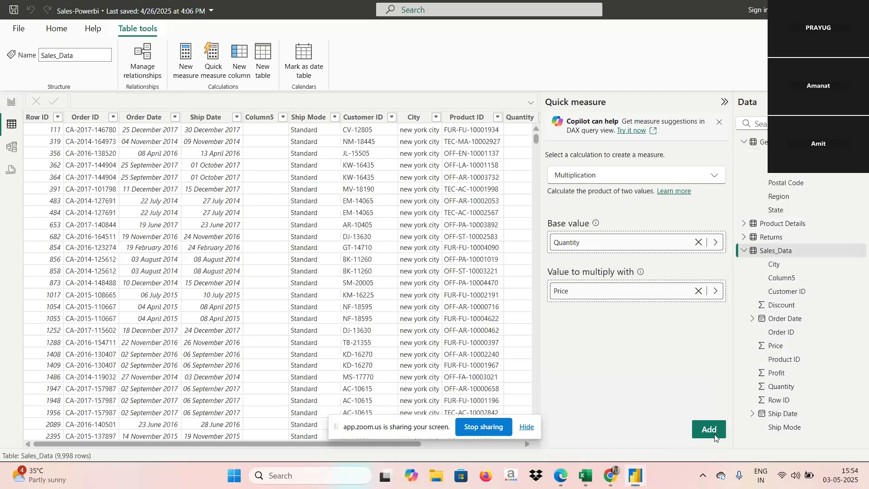
{"action": "left_click", "coordinate": [709, 429]}
{"action": "left_click", "coordinate": [714, 435]}
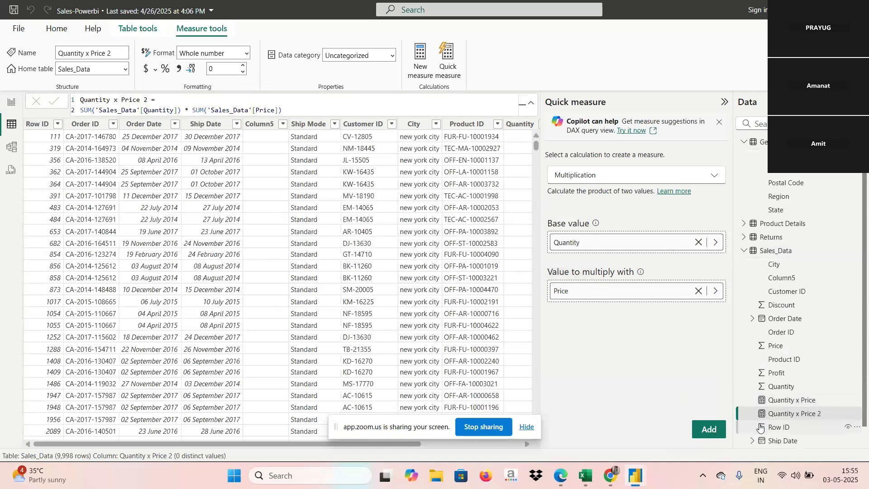
{"action": "left_click", "coordinate": [719, 125]}
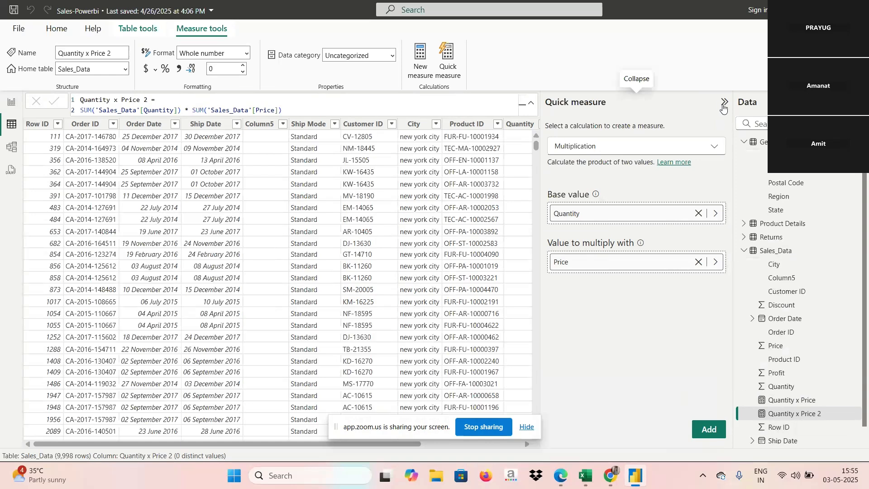
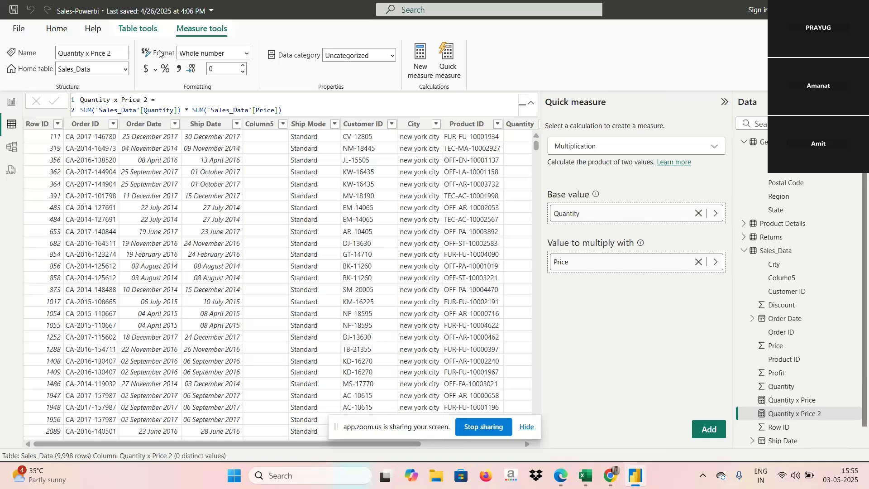
- Review the quick measure calculations from Aggregate per category through Filters, Time intelligence, Totals and Mathematical operations
{"action": "left_click", "coordinate": [719, 150]}
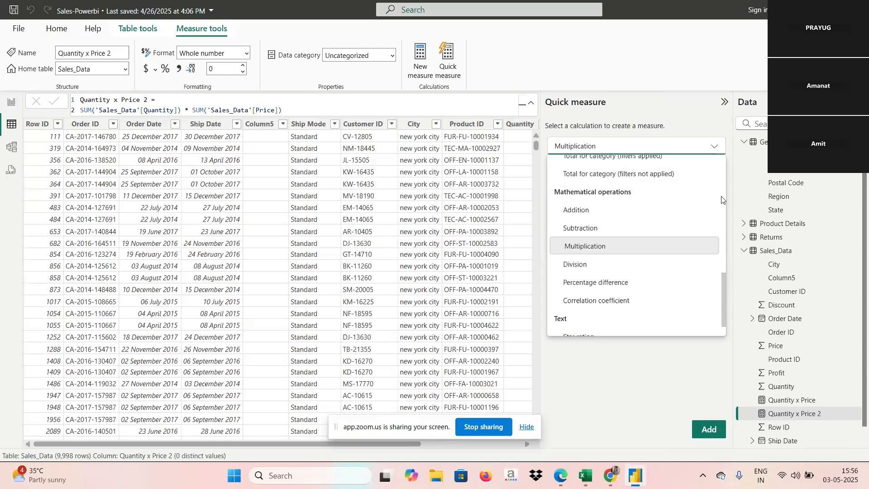
{"action": "scroll", "coordinate": [721, 199], "scroll_direction": "up", "scroll_amount": 3}
{"action": "scroll", "coordinate": [723, 188], "scroll_direction": "up", "scroll_amount": 3}
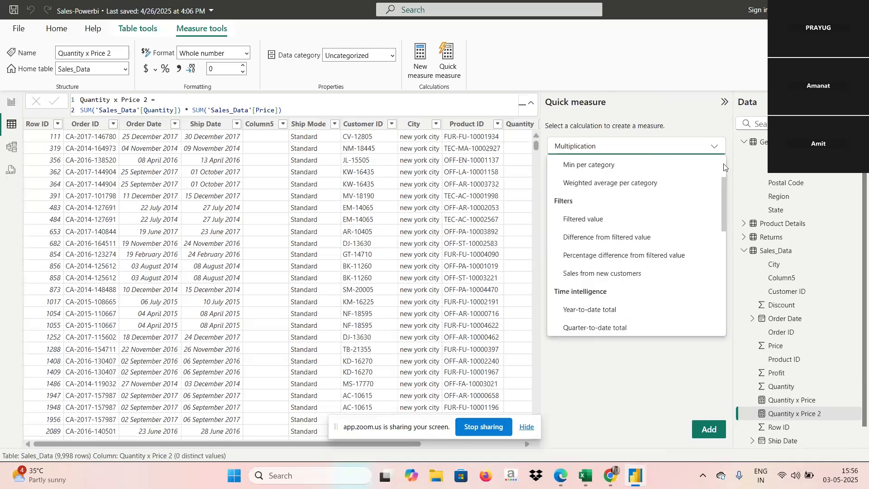
{"action": "scroll", "coordinate": [724, 172], "scroll_direction": "up", "scroll_amount": 2}
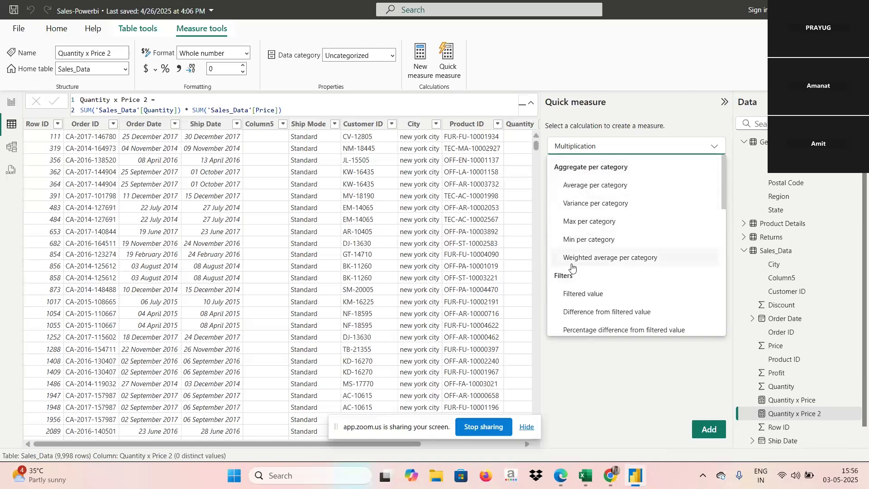
{"action": "left_click", "coordinate": [724, 220]}
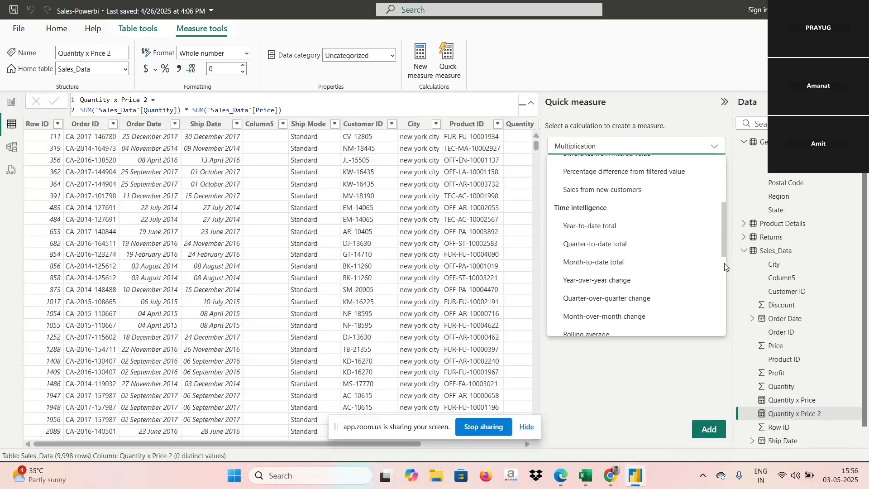
{"action": "scroll", "coordinate": [723, 266], "scroll_direction": "down", "scroll_amount": 5}
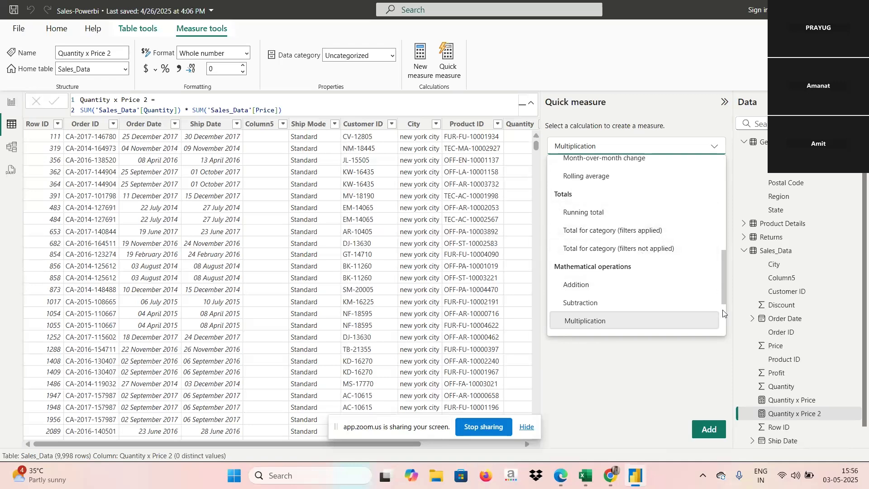
- Review the remaining Mathematical operations and Text quick measure calculations, keep Multiplication, and collapse the Quick measure pane
{"action": "scroll", "coordinate": [723, 313], "scroll_direction": "down", "scroll_amount": 3}
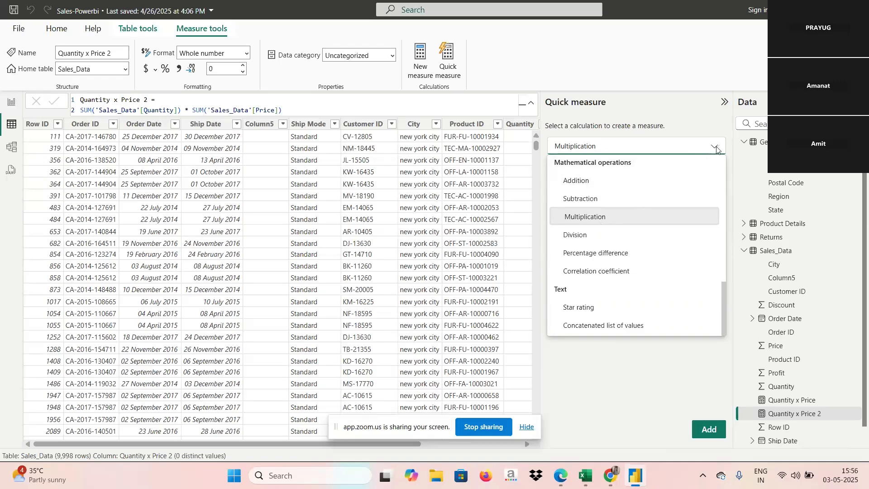
{"action": "left_click", "coordinate": [620, 216]}
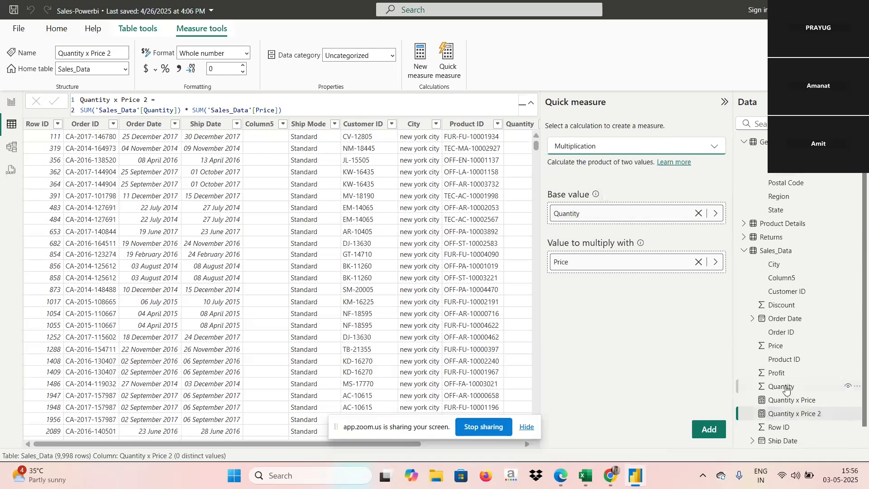
{"action": "left_click", "coordinate": [794, 413]}
{"action": "left_click", "coordinate": [725, 103]}
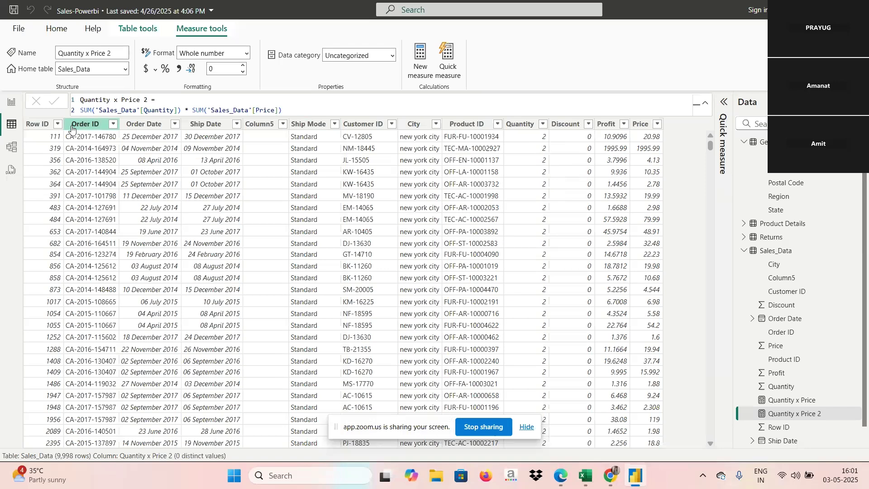
- Add a card visual beside the two tables on the report page and show the Quantity x Price measure in it
{"action": "left_click", "coordinate": [18, 108]}
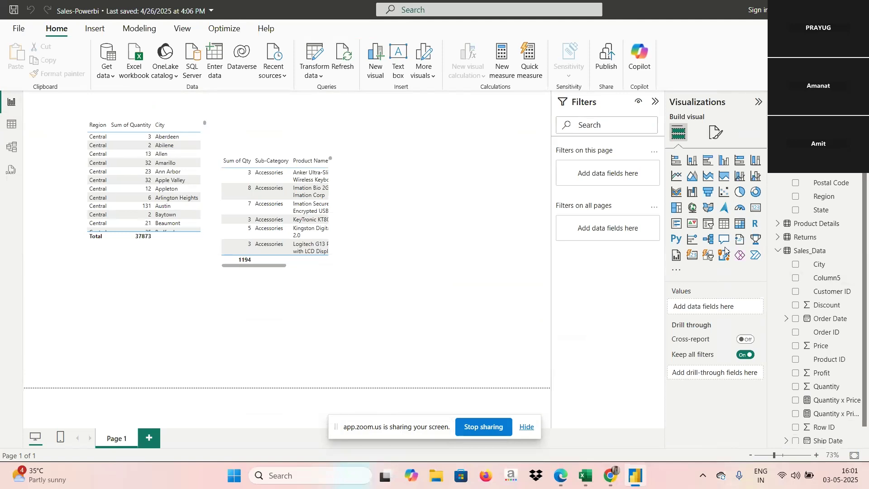
{"action": "left_click", "coordinate": [755, 209]}
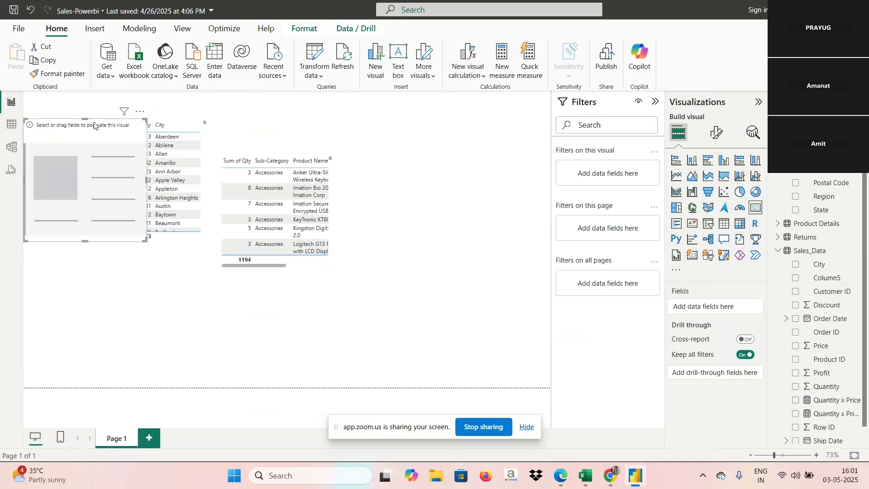
{"action": "left_click_drag", "start_coordinate": [95, 126], "coordinate": [448, 182]}
{"action": "left_click", "coordinate": [458, 340]}
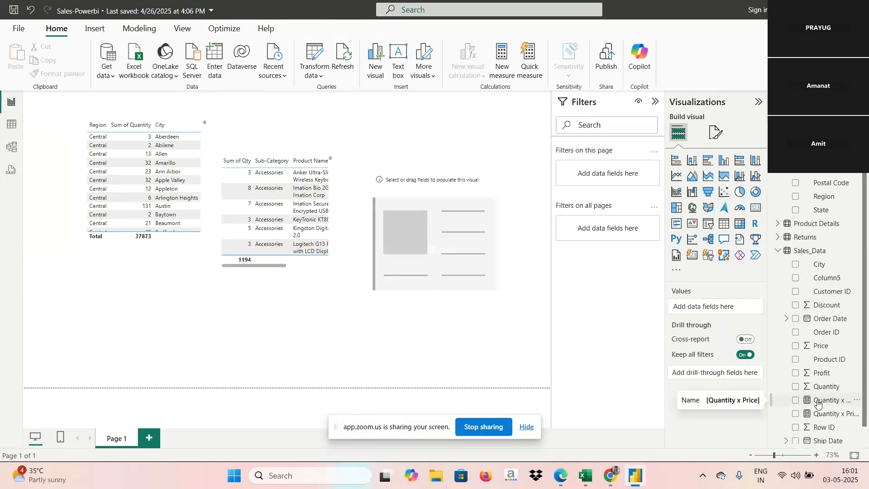
{"action": "left_click_drag", "start_coordinate": [814, 403], "coordinate": [446, 236]}
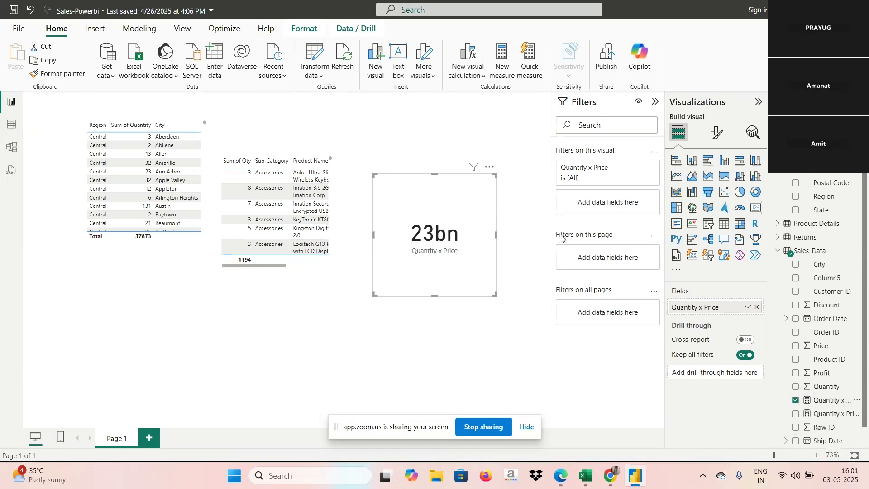
{"action": "left_click", "coordinate": [474, 332]}
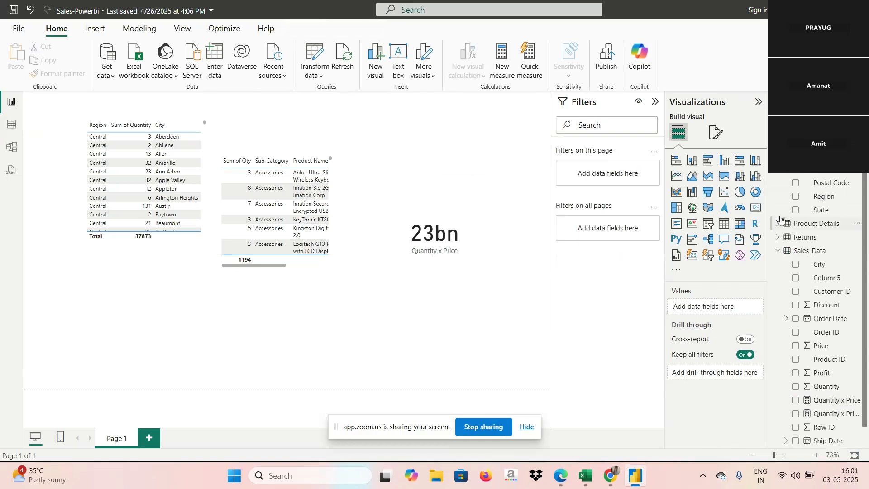
{"action": "left_click", "coordinate": [756, 209]}
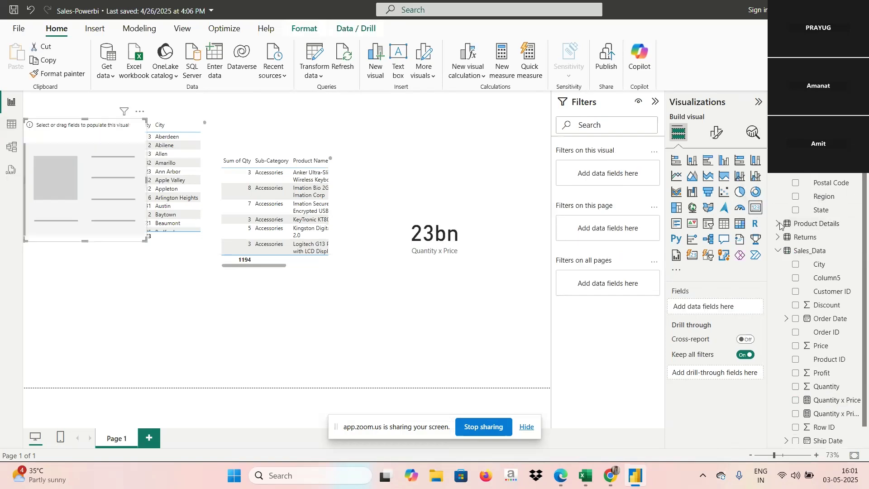
{"action": "scroll", "coordinate": [865, 437], "scroll_direction": "down", "scroll_amount": 1}
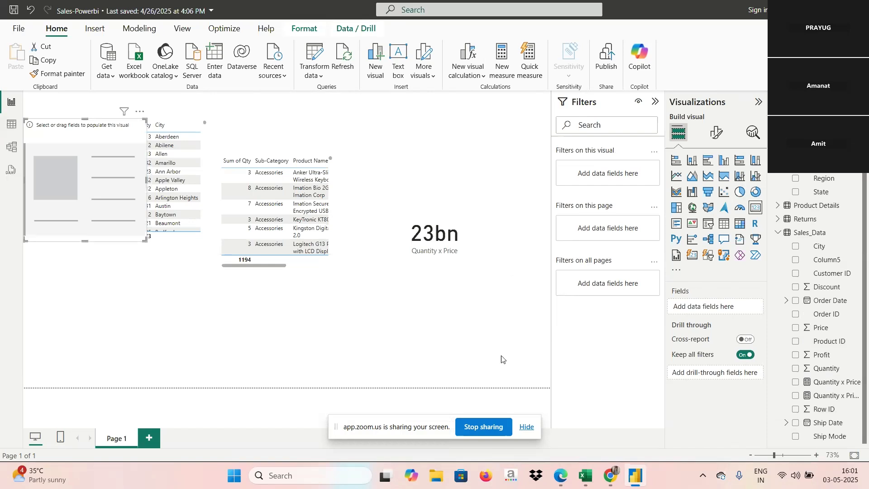
{"action": "left_click", "coordinate": [140, 111]}
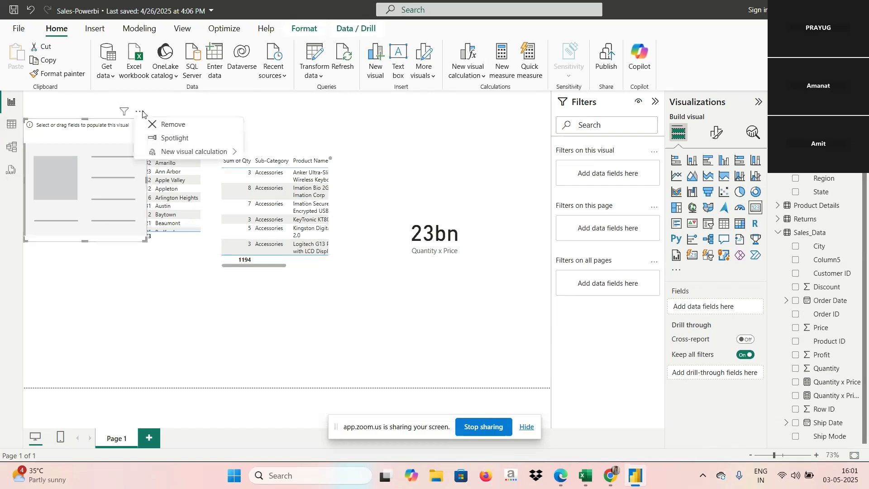
{"action": "left_click", "coordinate": [166, 125]}
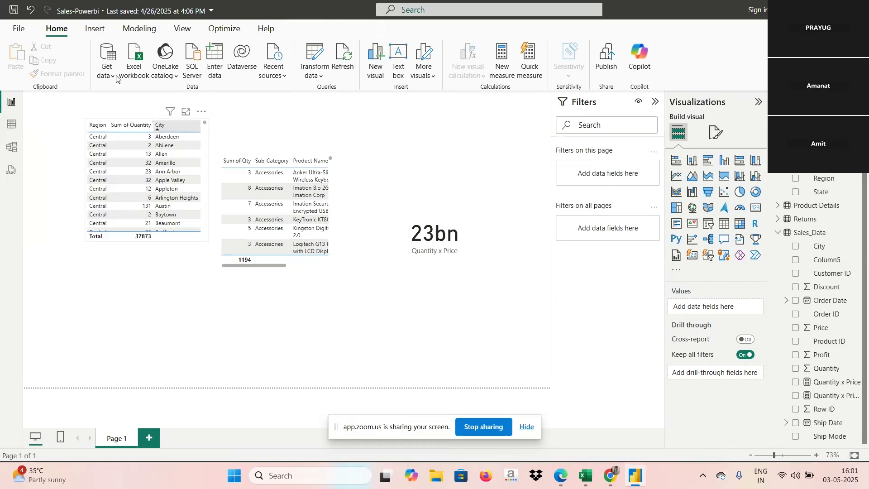
- Examine the Quantity x Price 2 measure's formula against the Sales_Data rows in table view and return to the report
{"action": "left_click", "coordinate": [12, 128]}
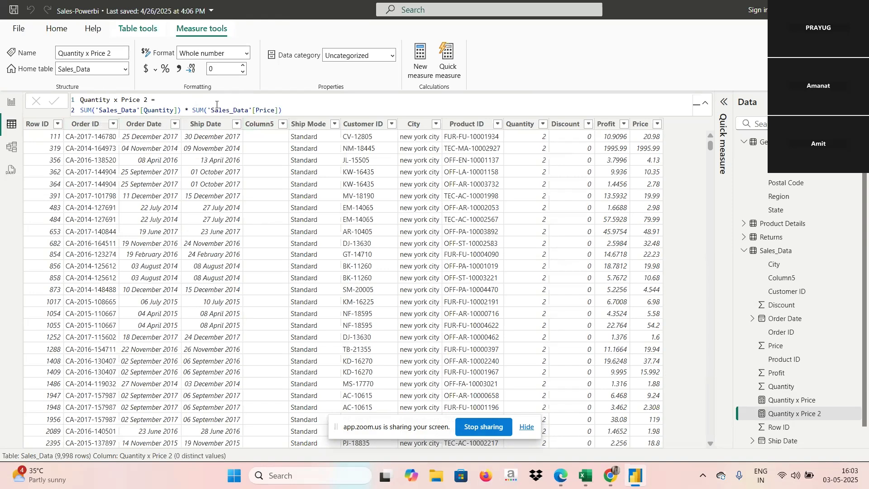
{"action": "left_click", "coordinate": [11, 102]}
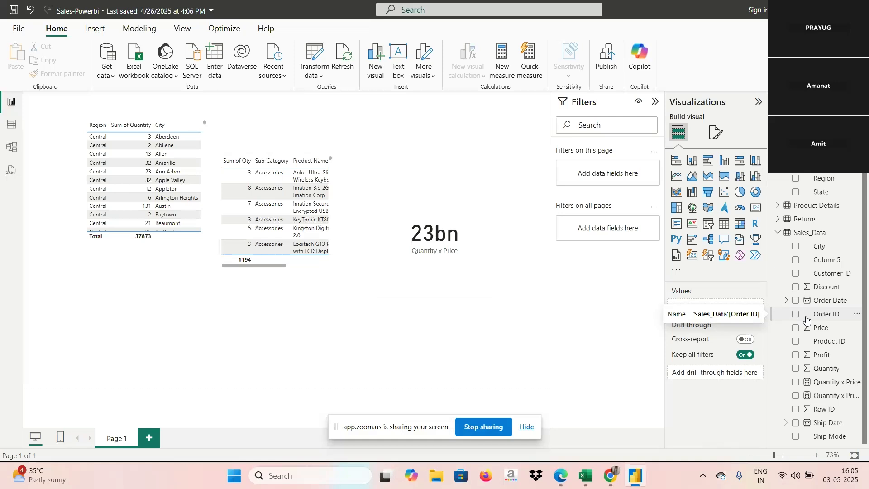
- Create a calculated column in Sales_Data with the formula Total sales = Sales_Data[Quantity]*Sales_Data[Price]
{"action": "left_click", "coordinate": [824, 235]}
{"action": "right_click", "coordinate": [824, 233]}
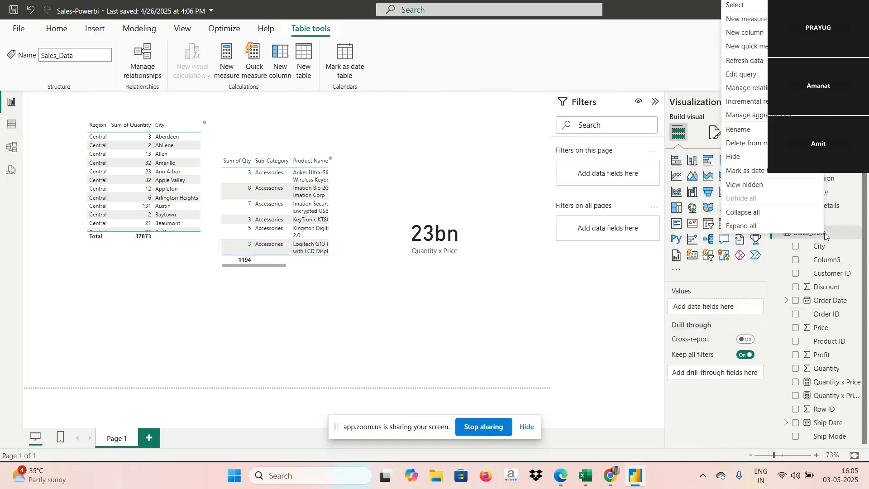
{"action": "left_click", "coordinate": [749, 32]}
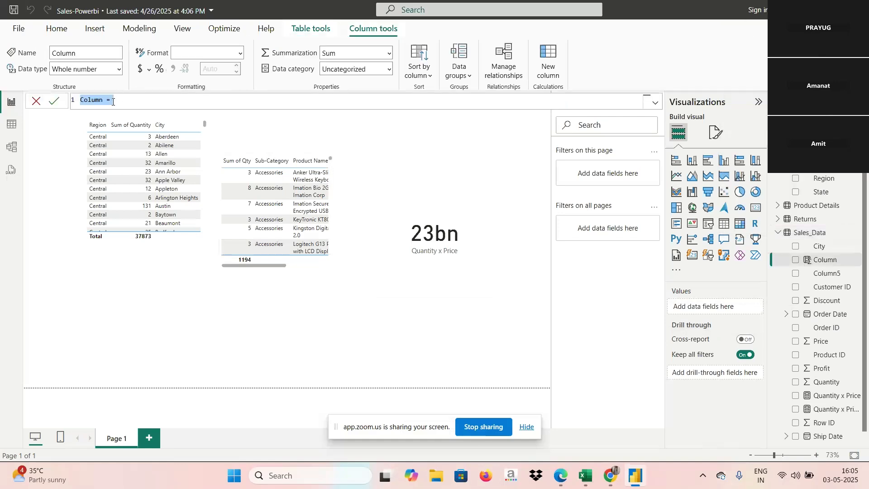
{"action": "type", "text": "Total sales"}
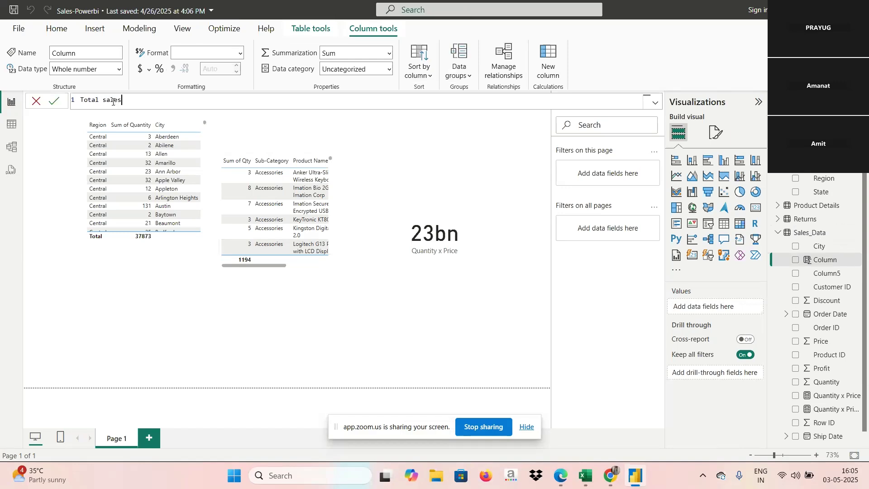
{"action": "type", "text": " ="}
{"action": "key", "text": "Caps_Lock"}
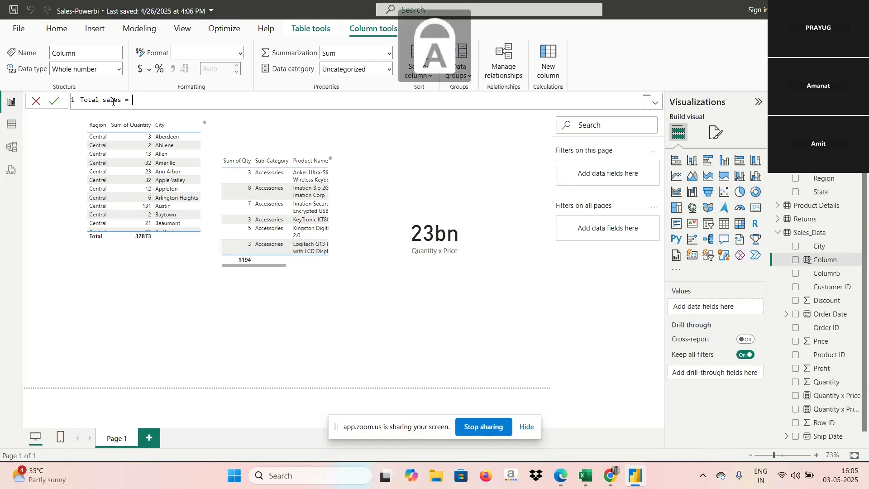
{"action": "type", "text": "Q"}
{"action": "key", "text": "Caps_Lock"}
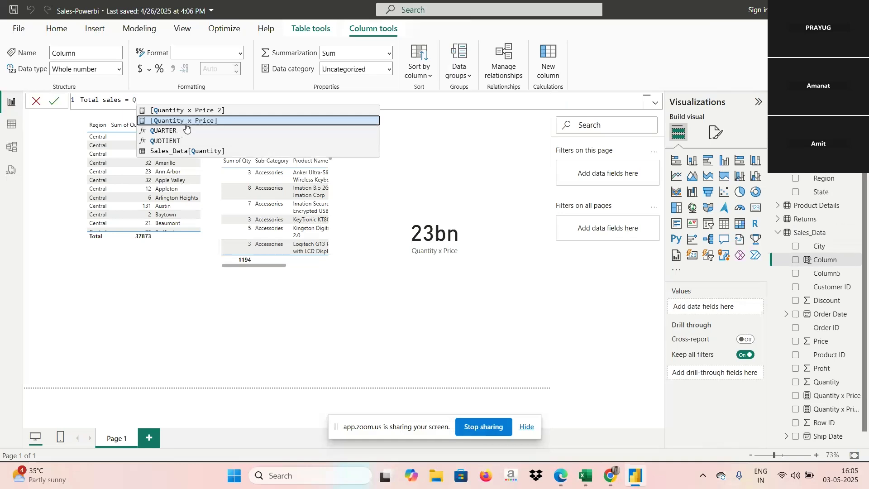
{"action": "left_click", "coordinate": [185, 151]}
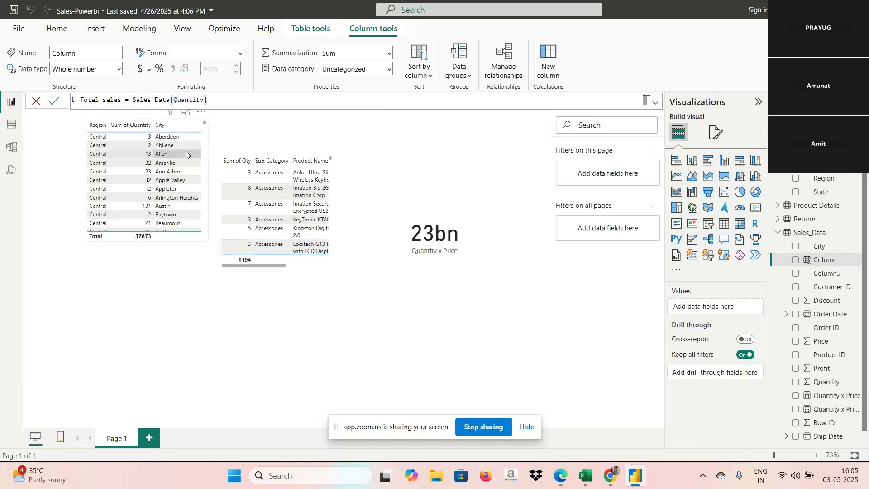
{"action": "type", "text": "*pr"}
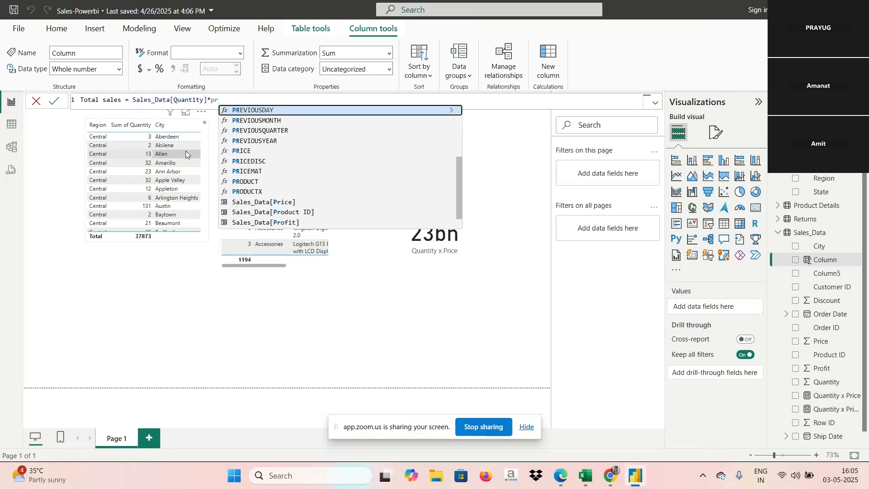
{"action": "left_click", "coordinate": [281, 203]}
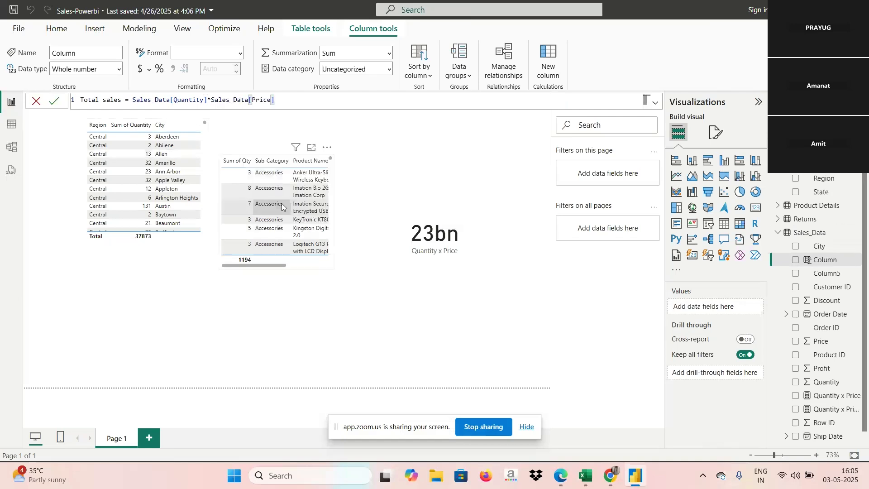
{"action": "key", "text": "Return"}
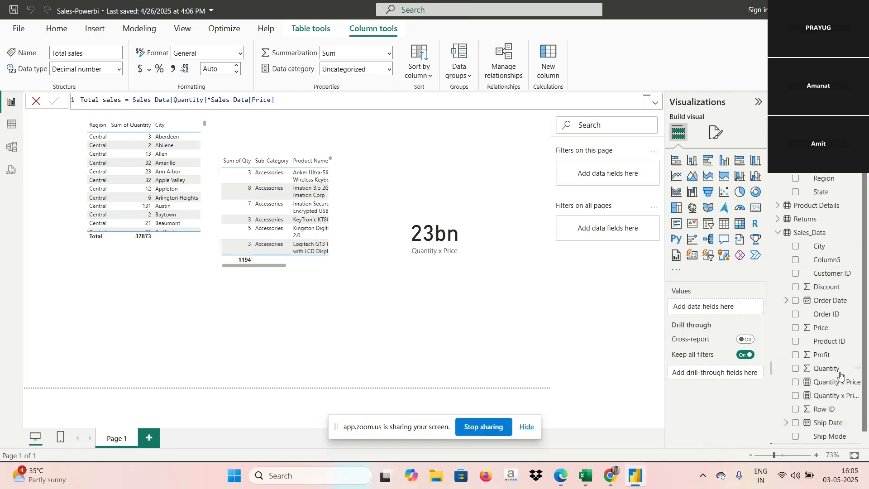
{"action": "scroll", "coordinate": [864, 437], "scroll_direction": "down", "scroll_amount": 1}
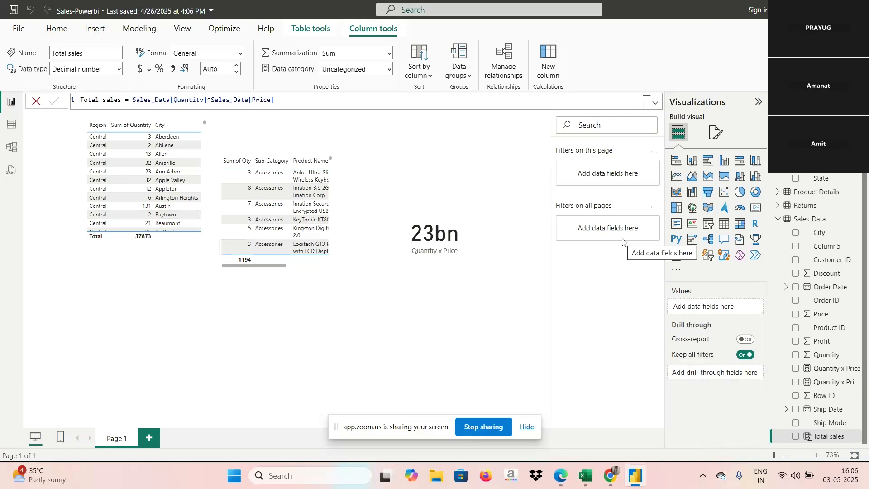
- Examine the Total sales column's row values in table view and the Sales_Data table's relationships in model view
{"action": "left_click", "coordinate": [10, 134]}
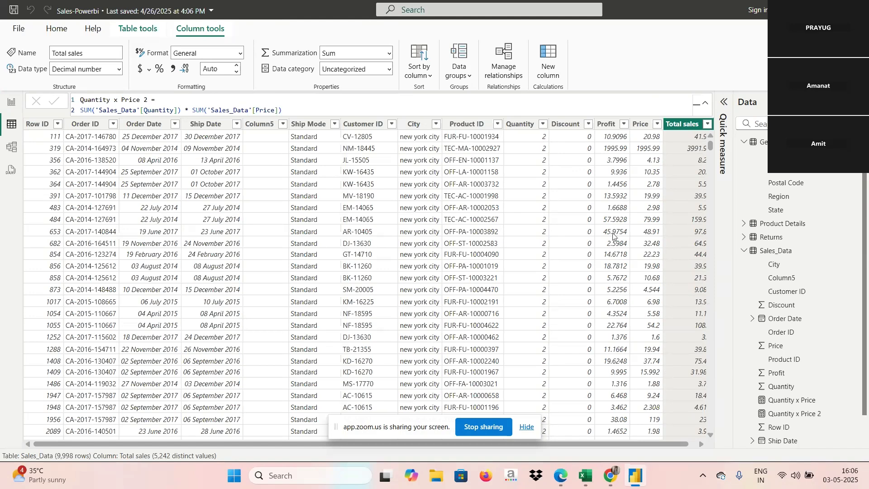
{"action": "left_click", "coordinate": [8, 102]}
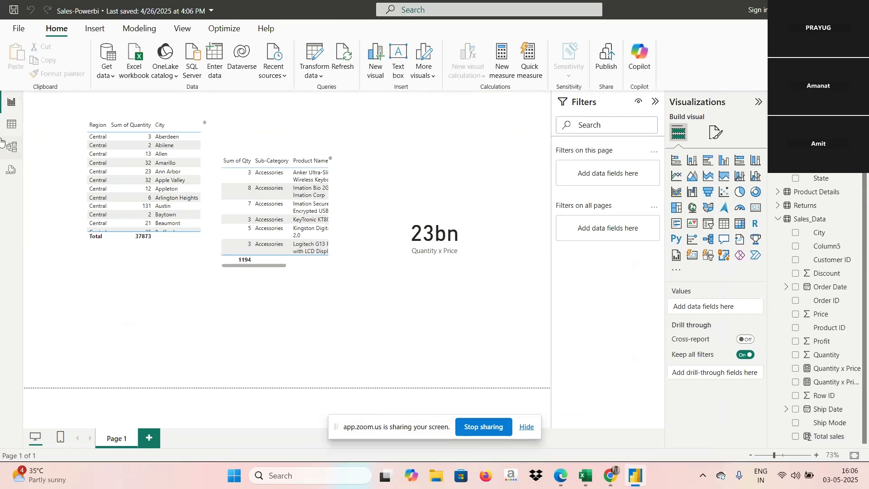
{"action": "left_click", "coordinate": [11, 124]}
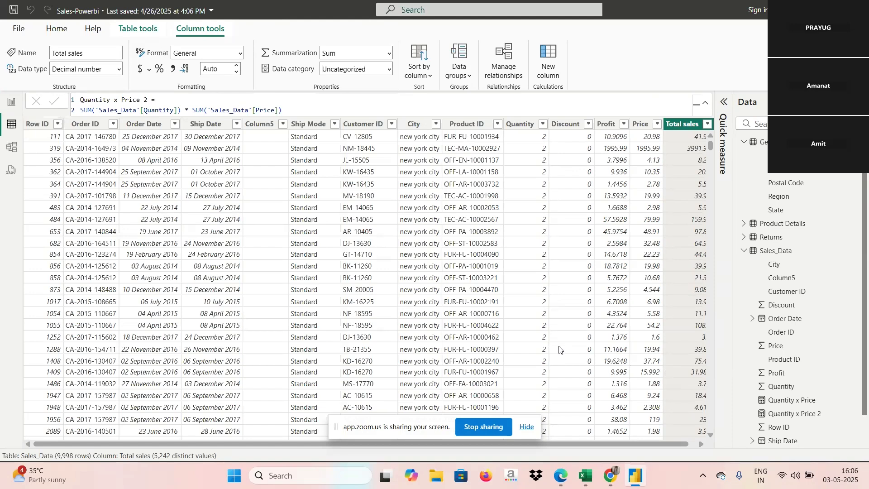
{"action": "left_click", "coordinate": [11, 103]}
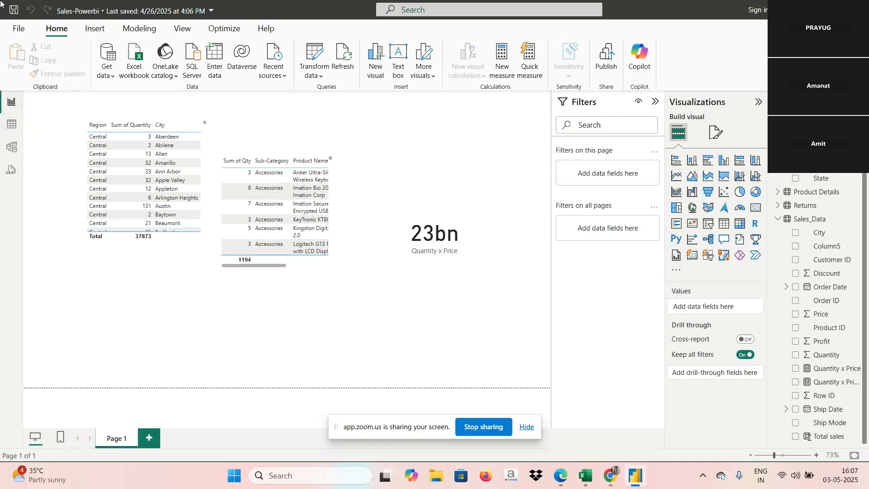
{"action": "left_click", "coordinate": [16, 151]}
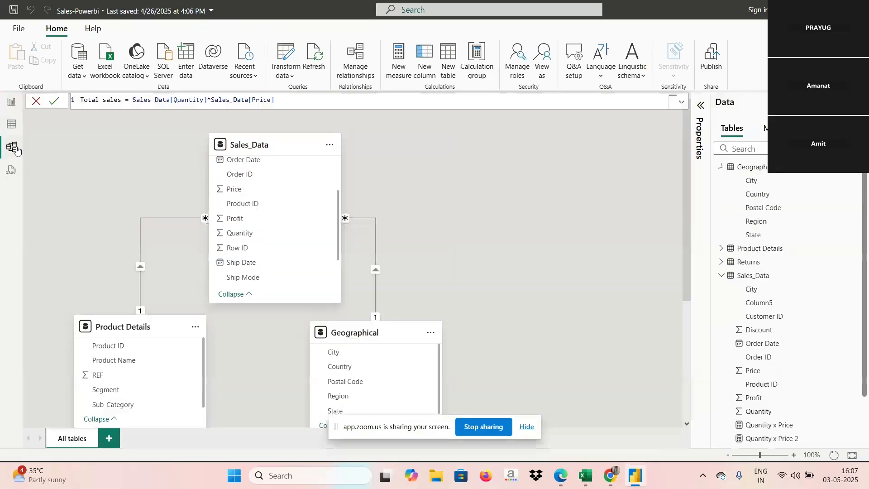
{"action": "left_click", "coordinate": [13, 123]}
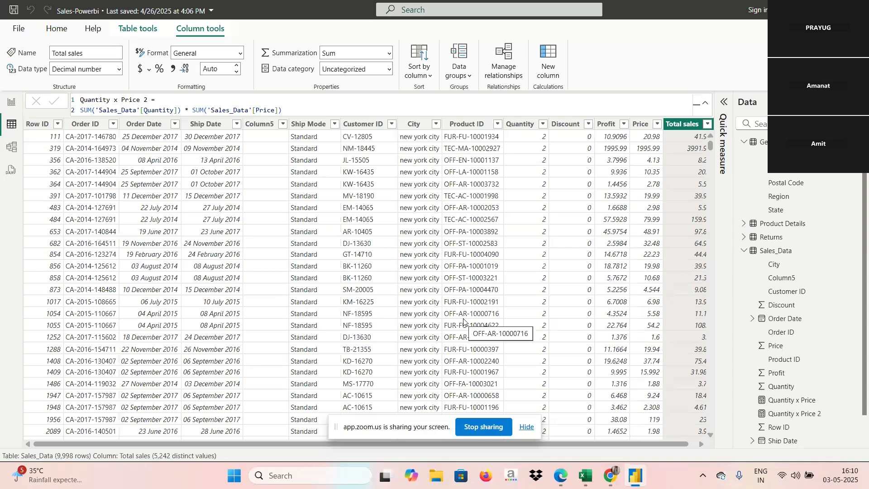
- Return to the report page and move the Quantity x Price card slightly higher
{"action": "left_click", "coordinate": [11, 103]}
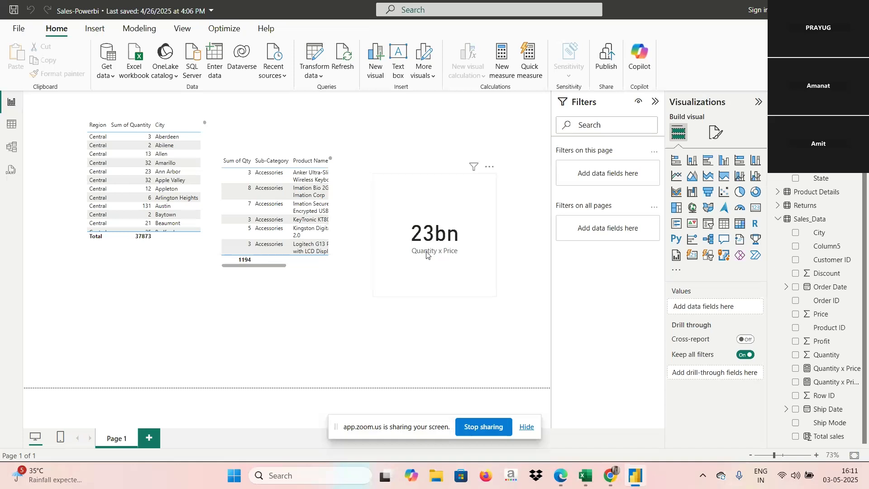
{"action": "left_click_drag", "start_coordinate": [426, 252], "coordinate": [420, 206]}
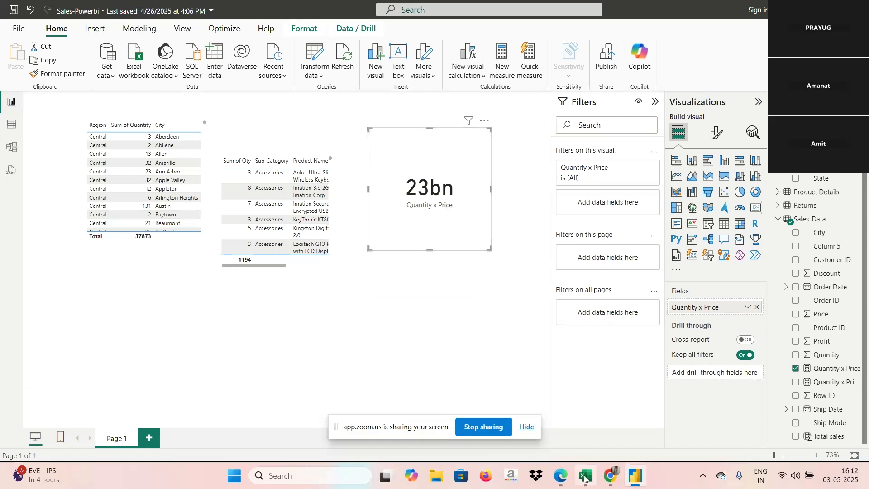
- Switch to the Zoom meeting window in Microsoft Edge
{"action": "mouse_move", "coordinate": [583, 479]}
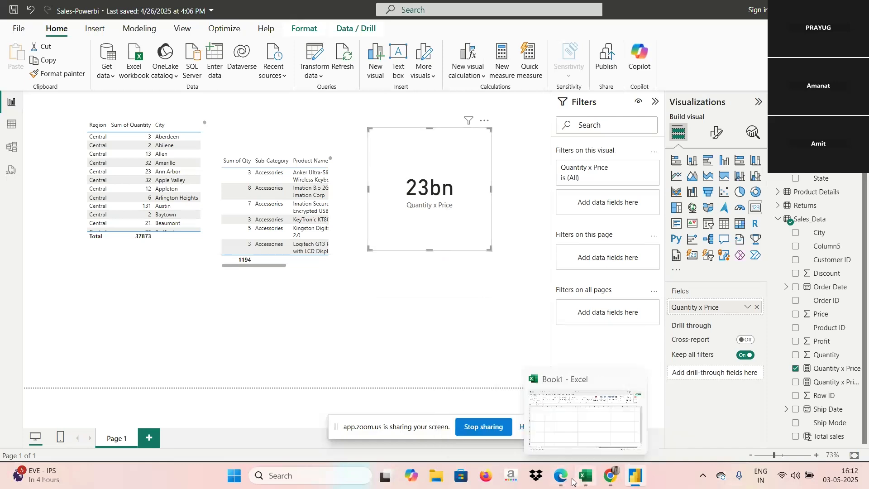
{"action": "mouse_move", "coordinate": [563, 479]}
{"action": "left_click", "coordinate": [505, 425]}
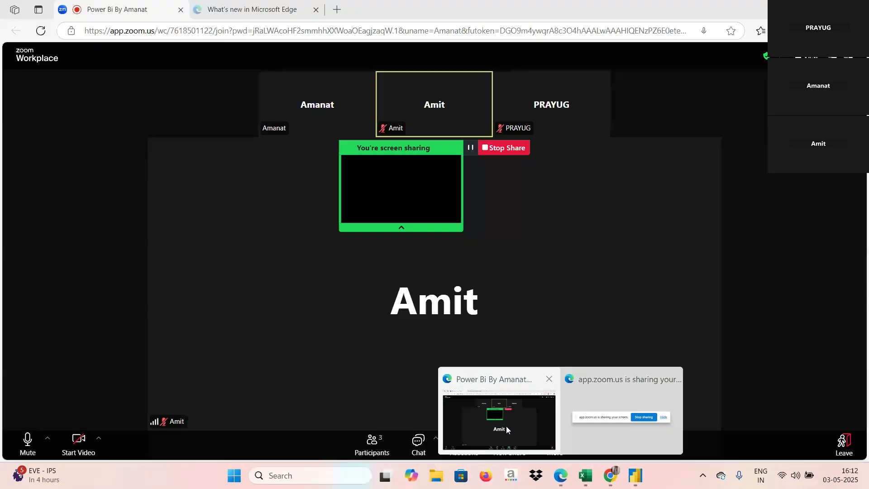